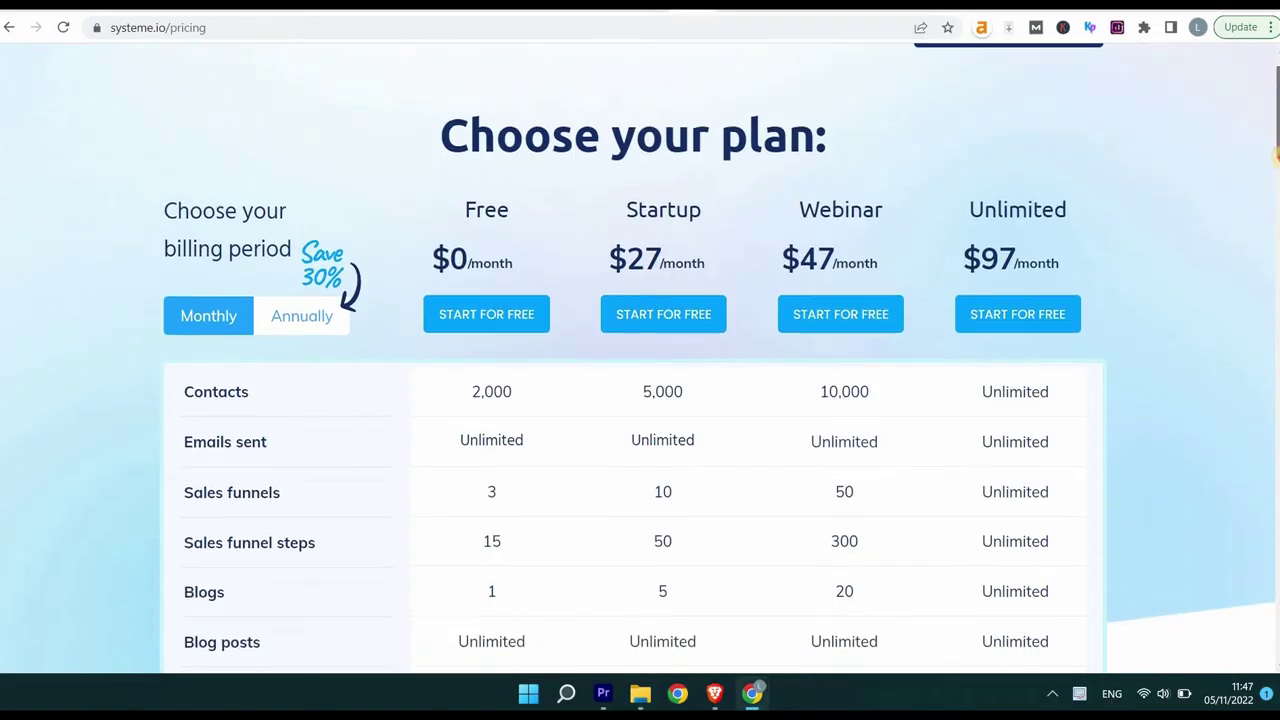
{"action": "scroll", "coordinate": [640, 400], "scroll_direction": "down", "scroll_amount": 1}
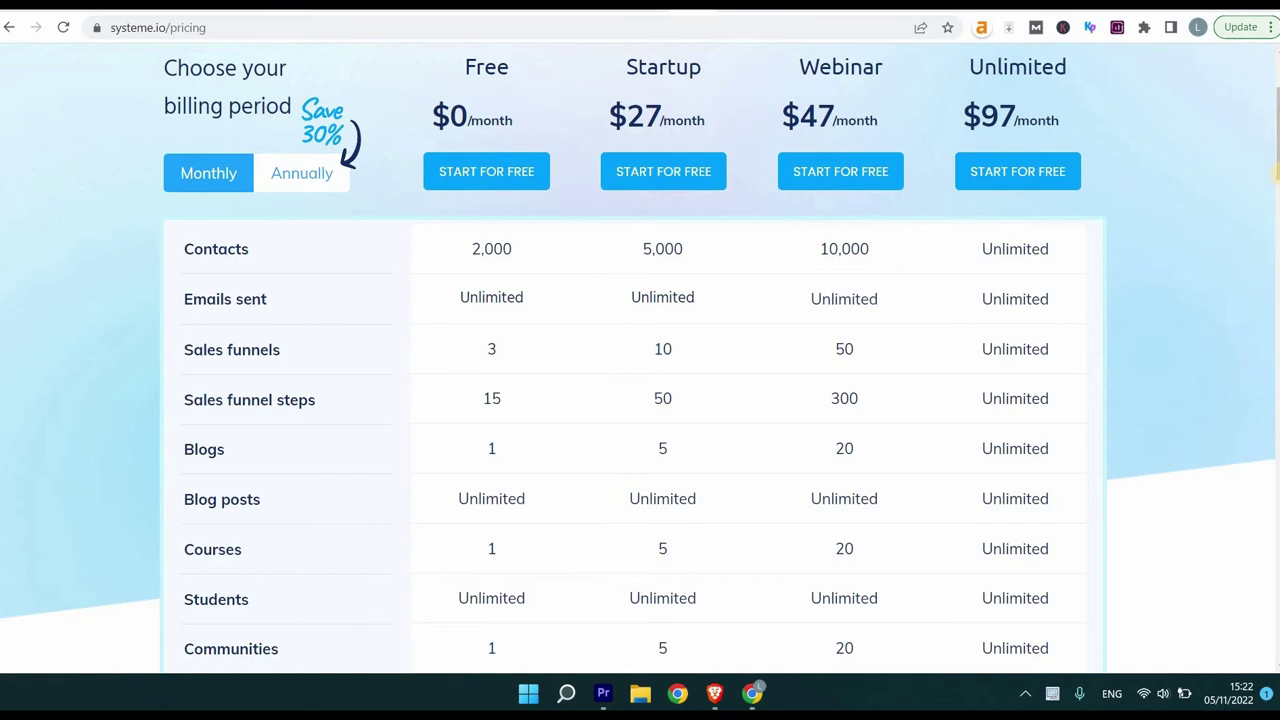
Scroll through the Fiverr lead-magnet gig results
{"action": "scroll", "coordinate": [640, 350], "scroll_direction": "down", "scroll_amount": 2}
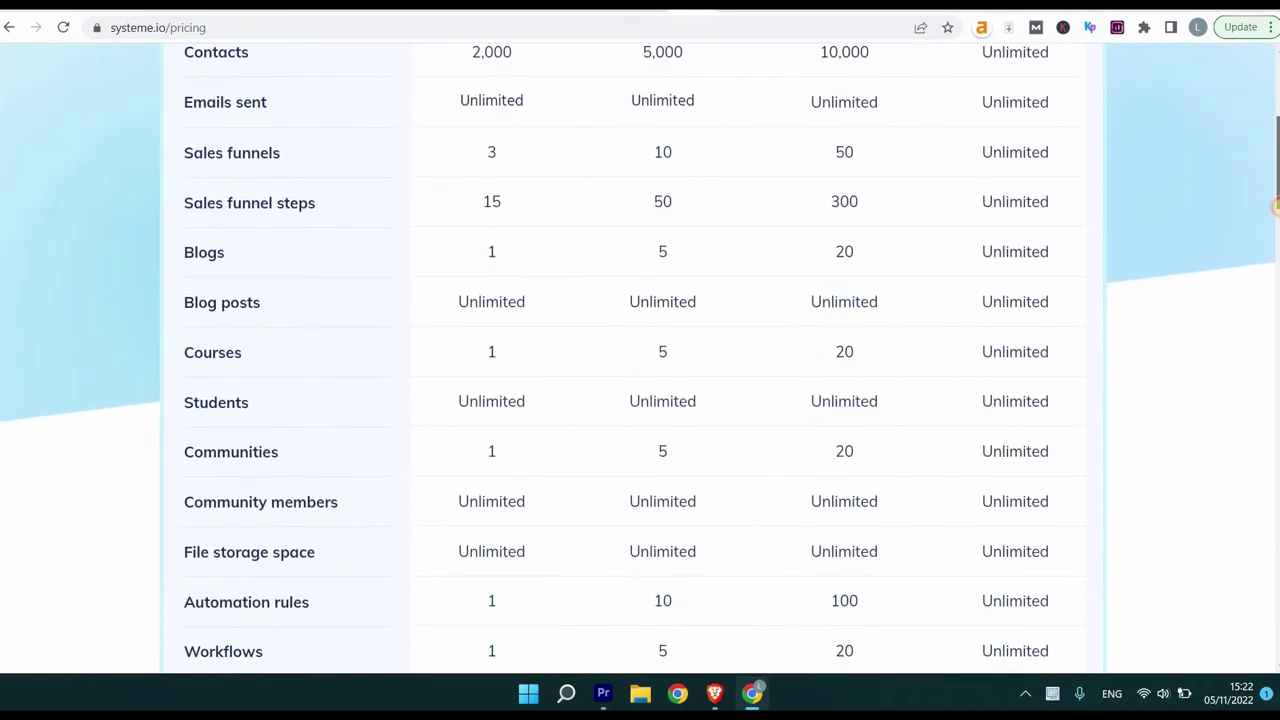
{"action": "left_click_drag", "start_coordinate": [1276, 205], "coordinate": [1271, 343]}
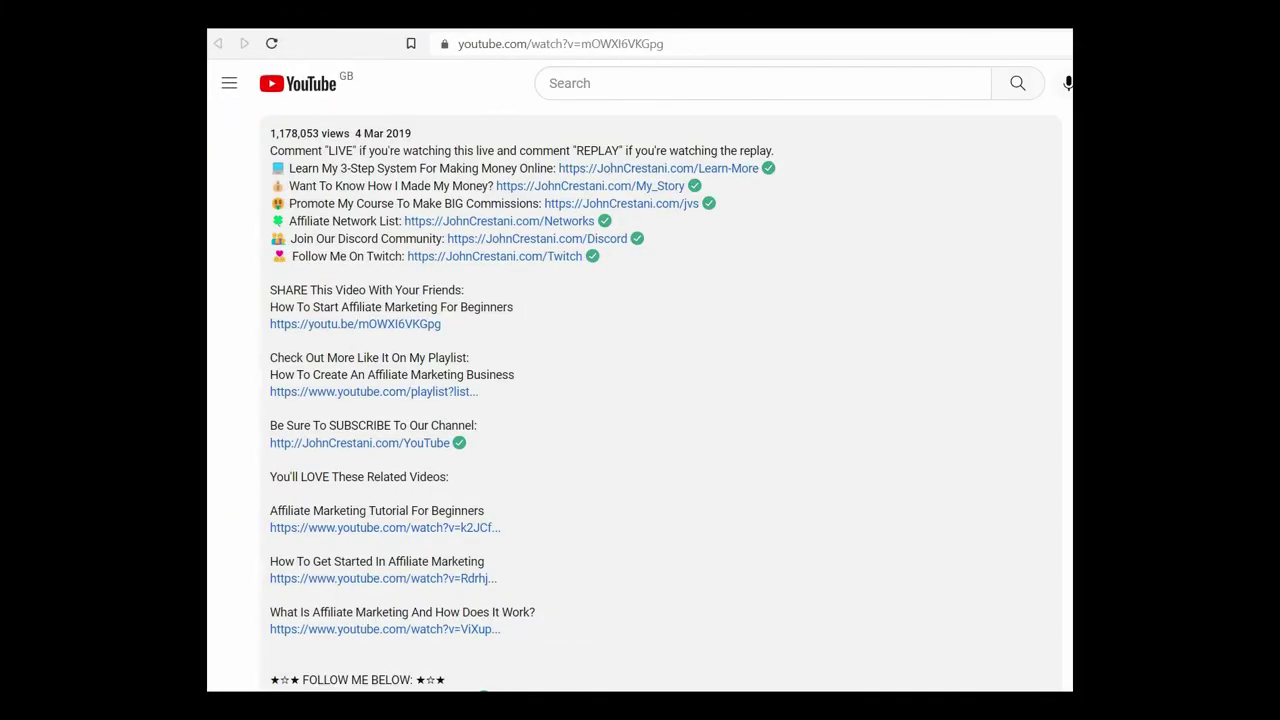
{"action": "scroll", "coordinate": [660, 400], "scroll_direction": "down", "scroll_amount": 5}
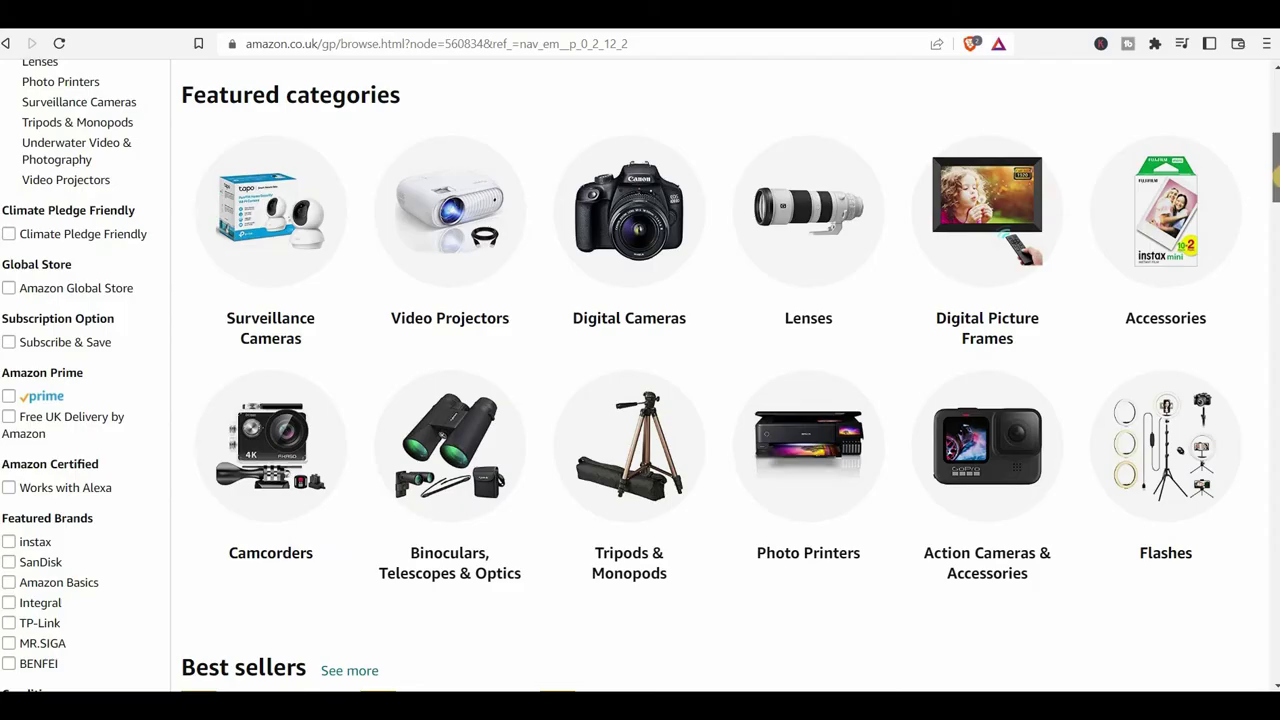
{"action": "scroll", "coordinate": [640, 380], "scroll_direction": "down", "scroll_amount": 10}
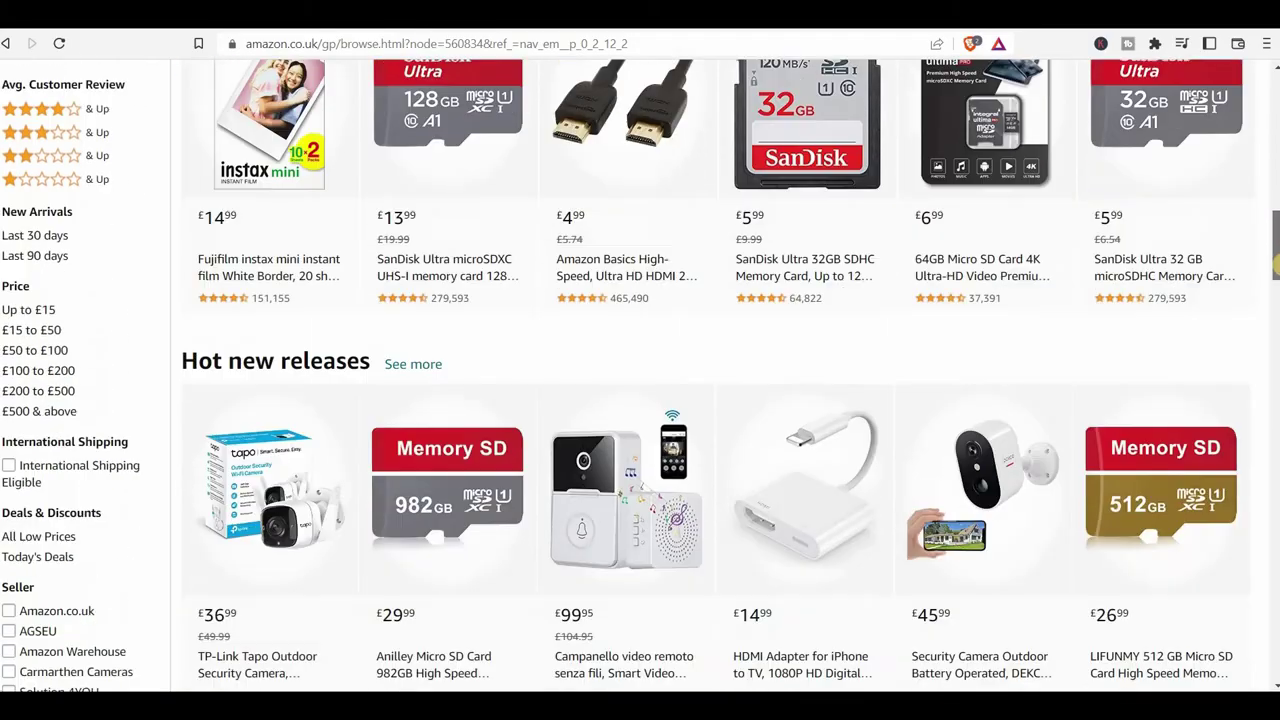
{"action": "scroll", "coordinate": [640, 380], "scroll_direction": "down", "scroll_amount": 5}
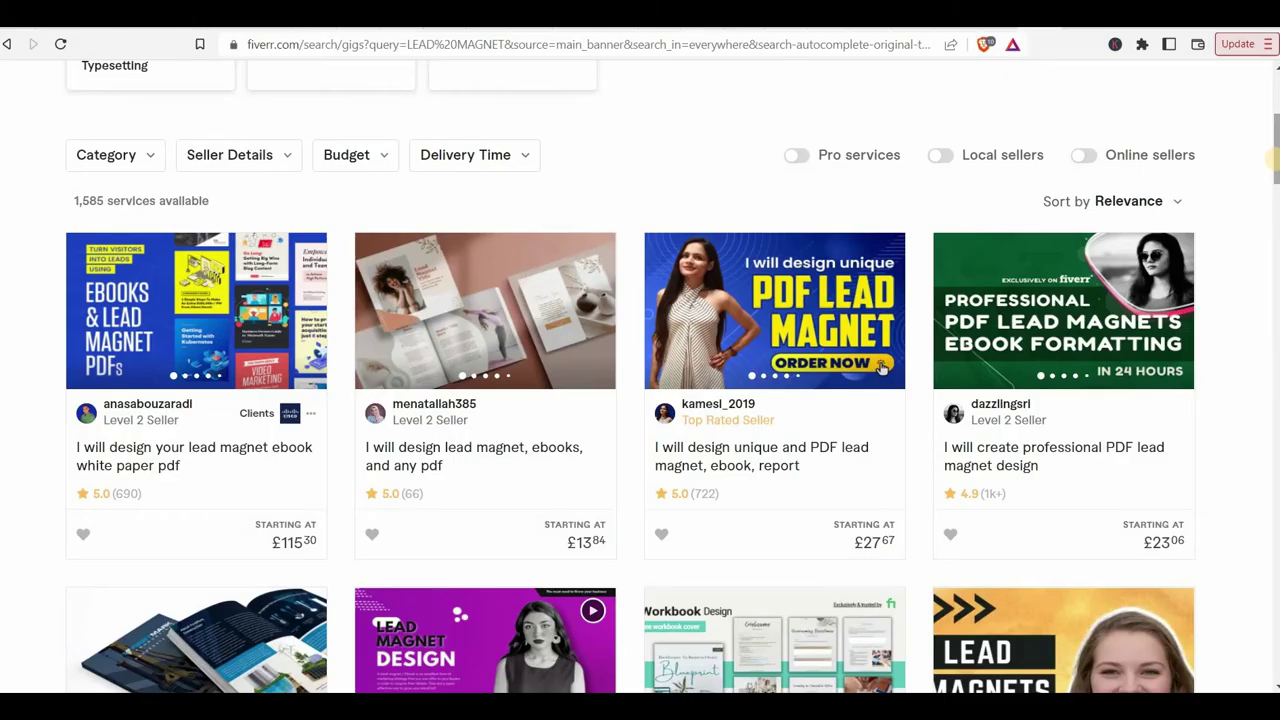
Scroll the webinar page and open its Get Instant Access Now sign-up form
{"action": "scroll", "coordinate": [882, 284], "scroll_direction": "down", "scroll_amount": 3}
{"action": "scroll", "coordinate": [882, 284], "scroll_direction": "down", "scroll_amount": 6}
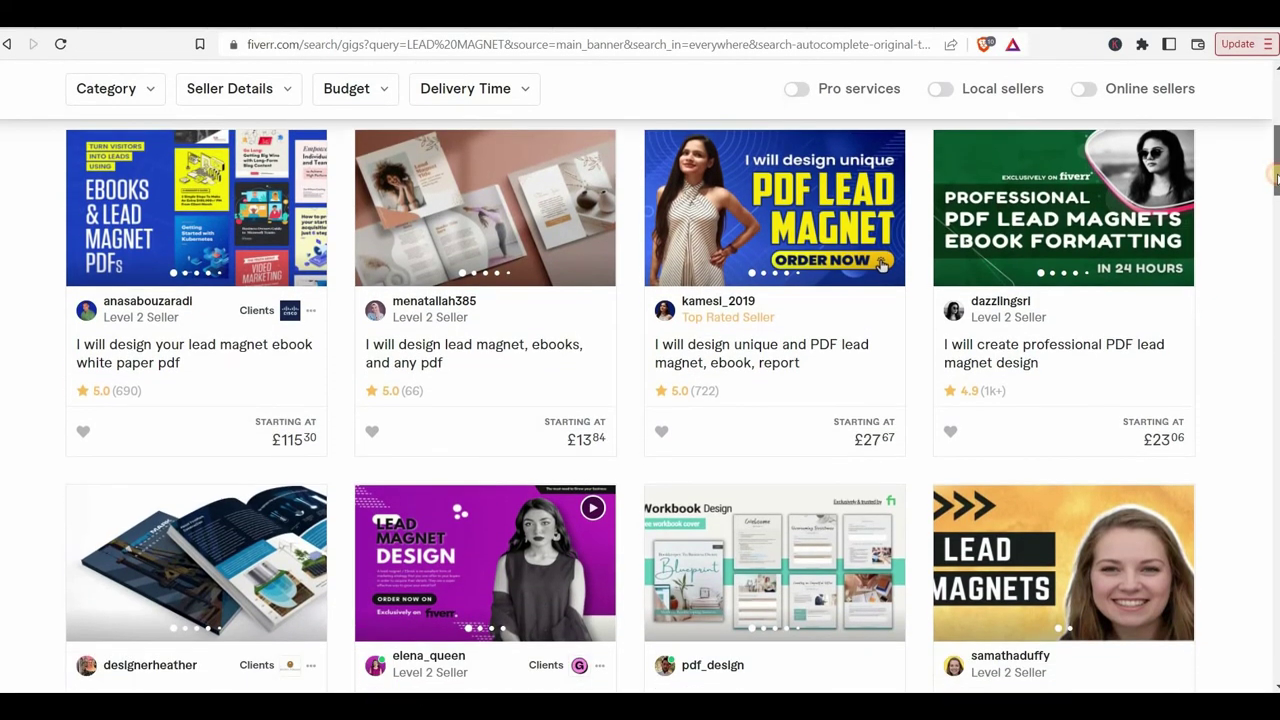
{"action": "scroll", "coordinate": [586, 623], "scroll_direction": "down", "scroll_amount": 1}
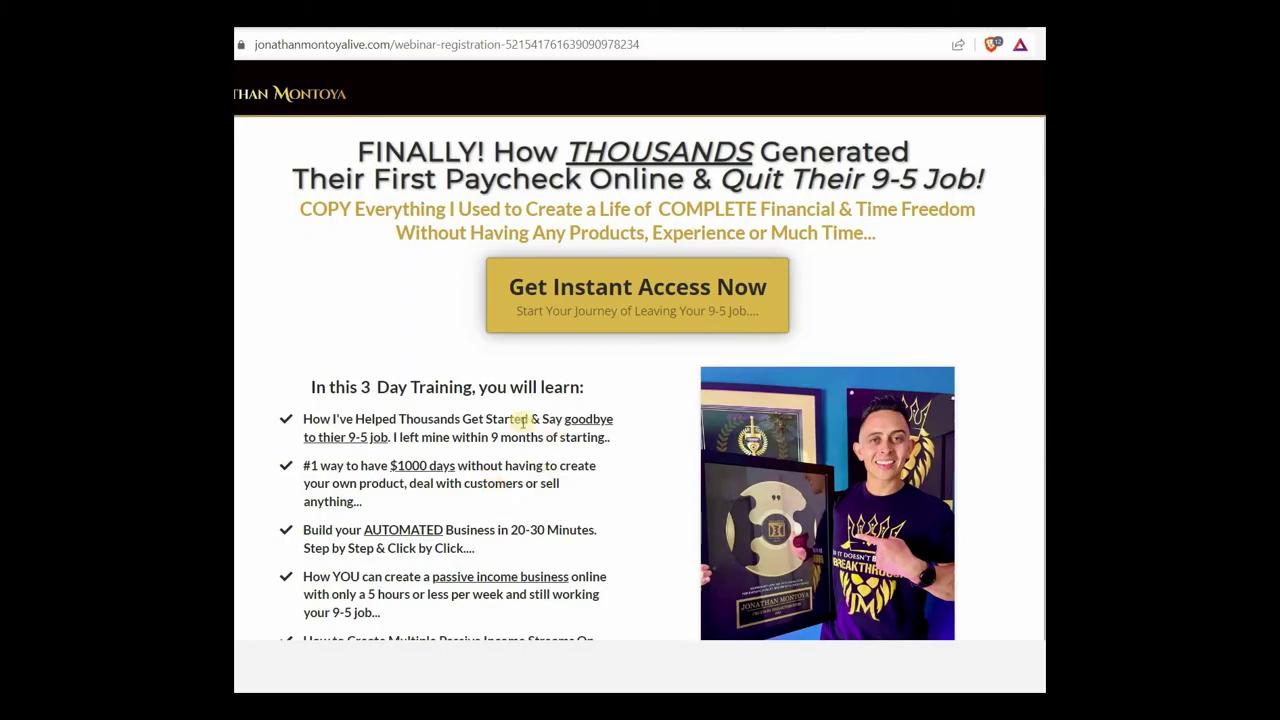
{"action": "left_click", "coordinate": [629, 308]}
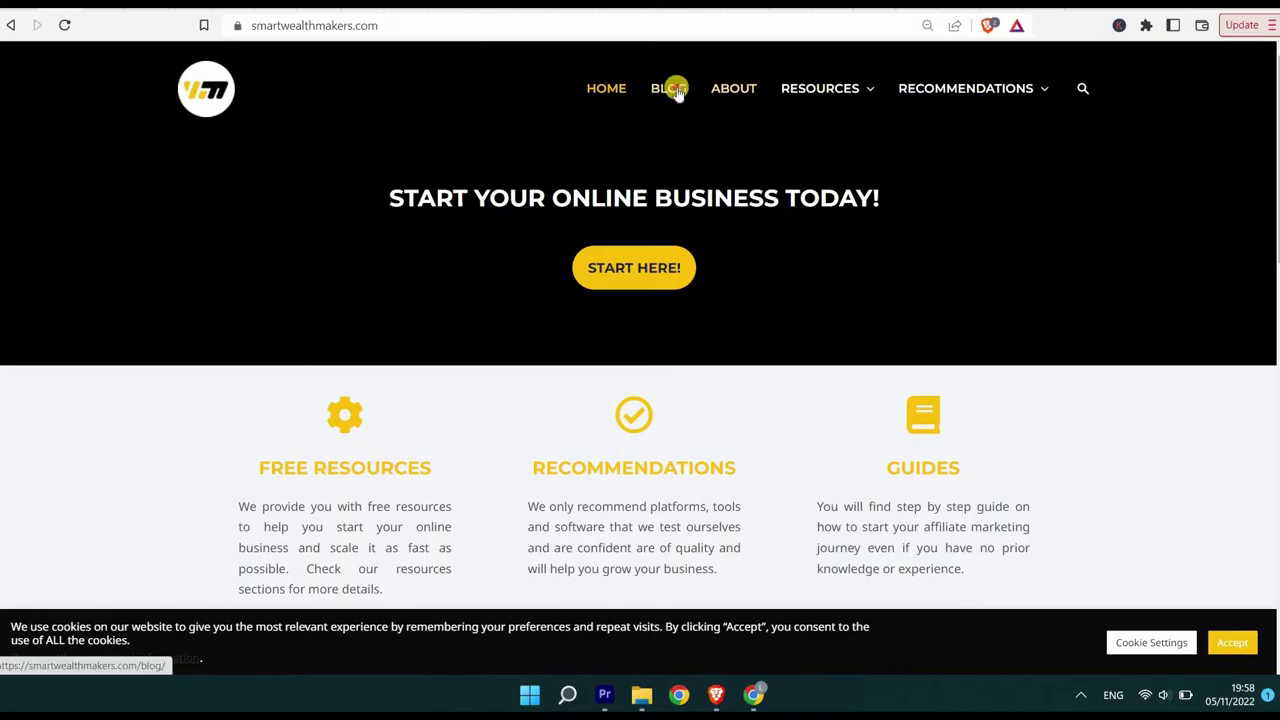
Open the Email Marketing For Affiliates post from the blog list and read through it
{"action": "scroll", "coordinate": [640, 325], "scroll_direction": "down", "scroll_amount": 10}
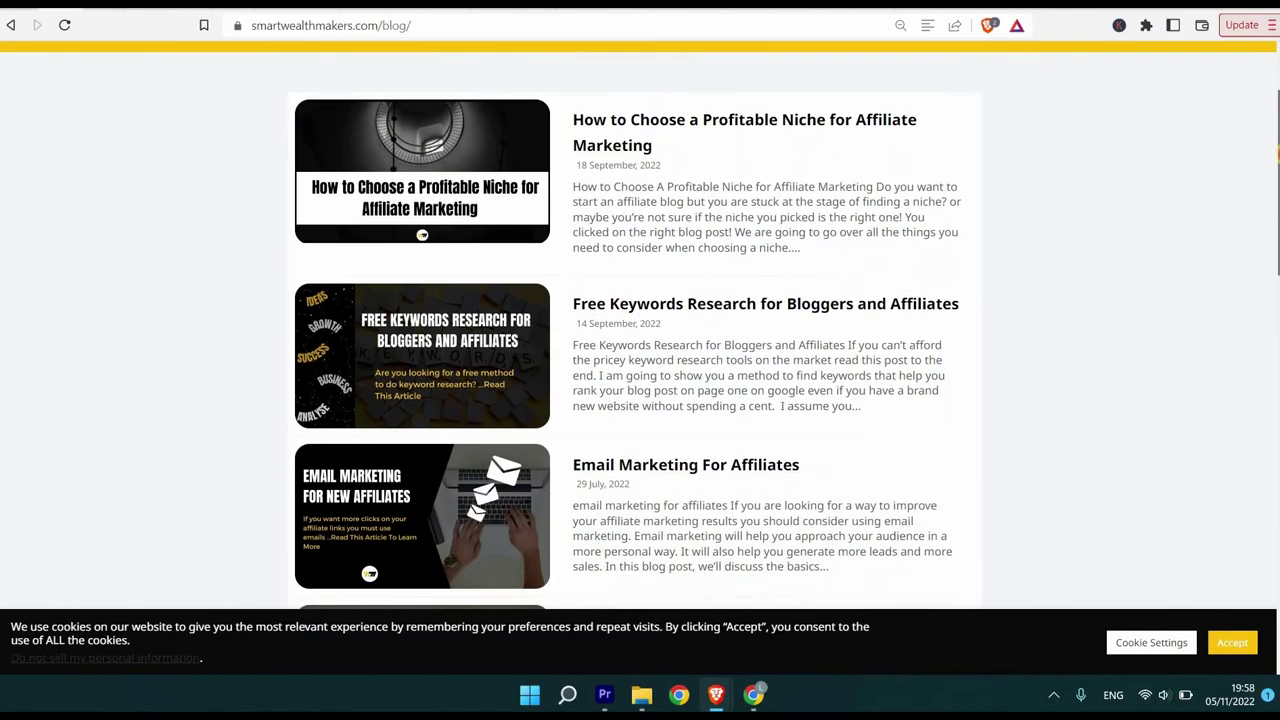
{"action": "scroll", "coordinate": [640, 325], "scroll_direction": "down", "scroll_amount": 5}
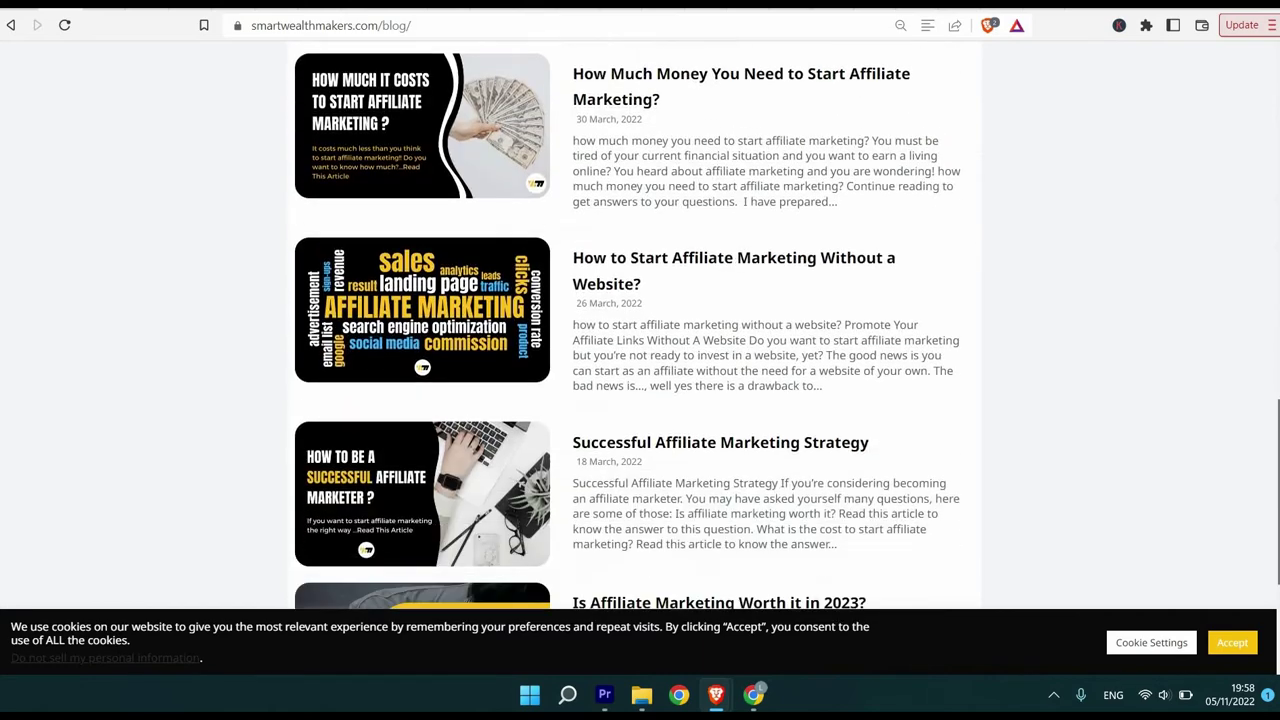
{"action": "left_click", "coordinate": [461, 222]}
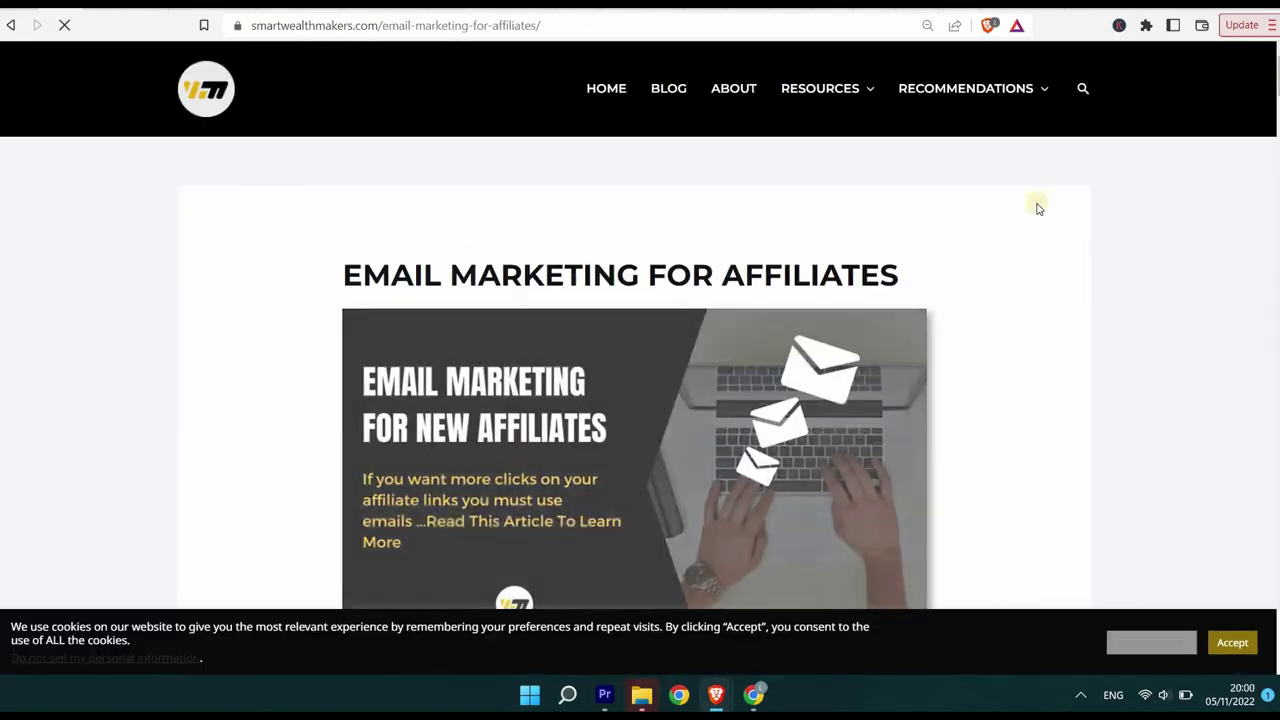
{"action": "scroll", "coordinate": [1263, 80], "scroll_direction": "down", "scroll_amount": 10}
{"action": "scroll", "coordinate": [640, 325], "scroll_direction": "down", "scroll_amount": 15}
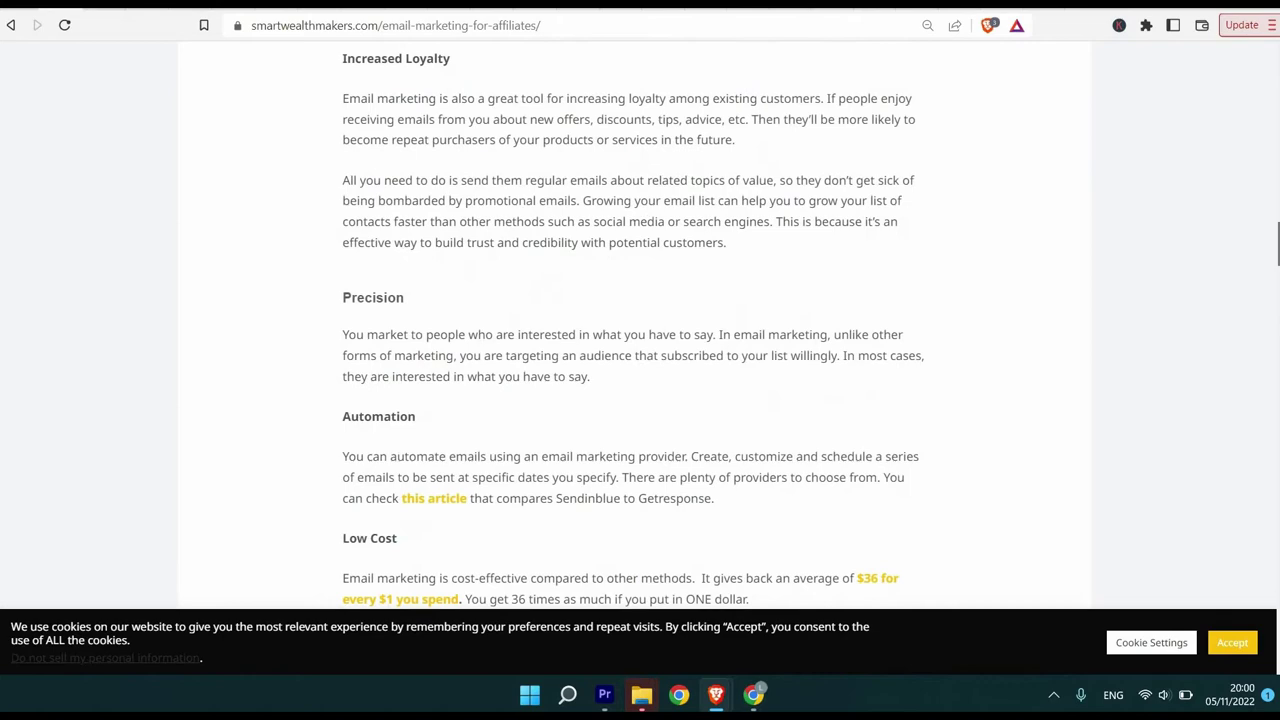
{"action": "scroll", "coordinate": [665, 439], "scroll_direction": "down", "scroll_amount": 3}
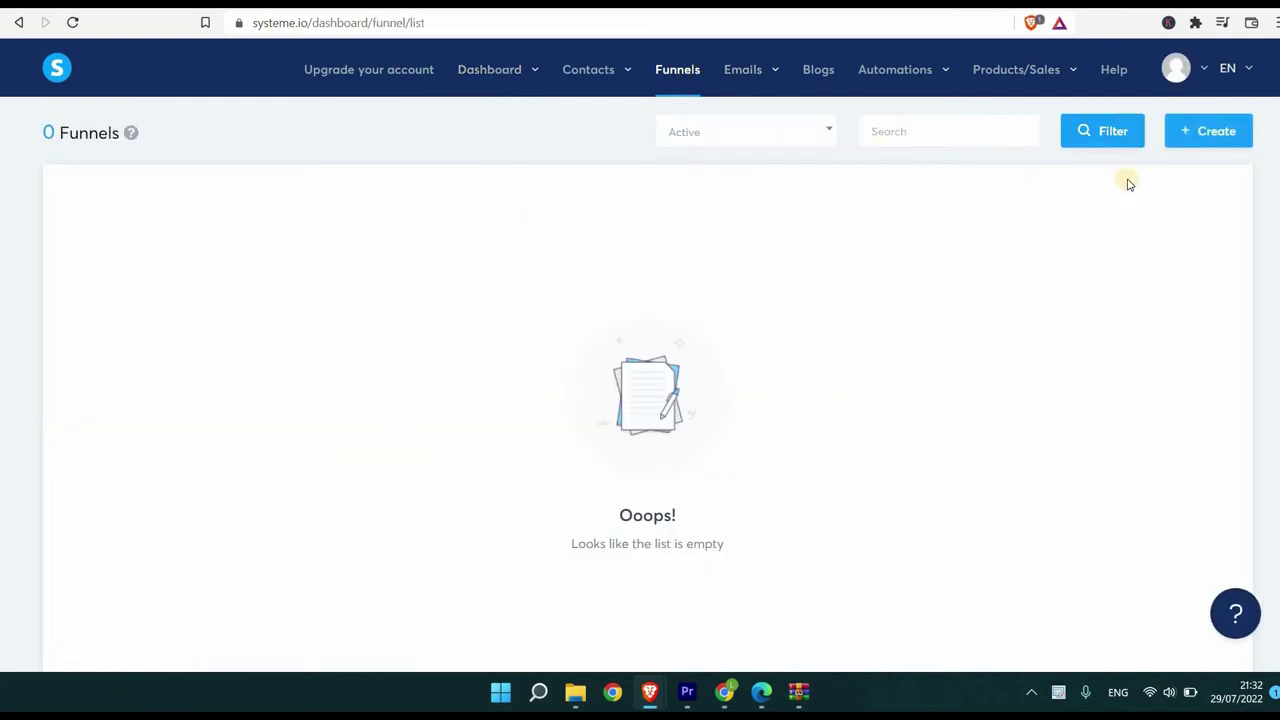
Start a new Build an audience funnel and place the cursor in its Name field
{"action": "left_click", "coordinate": [1217, 130]}
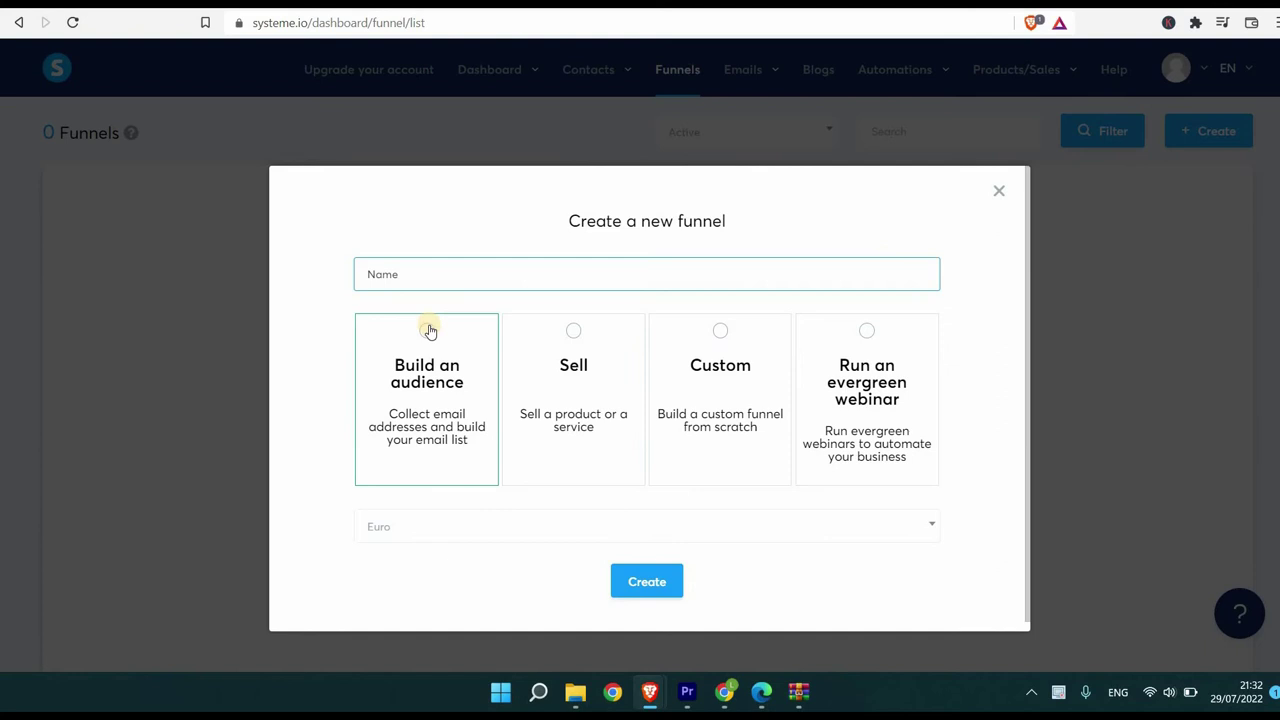
{"action": "left_click", "coordinate": [428, 330]}
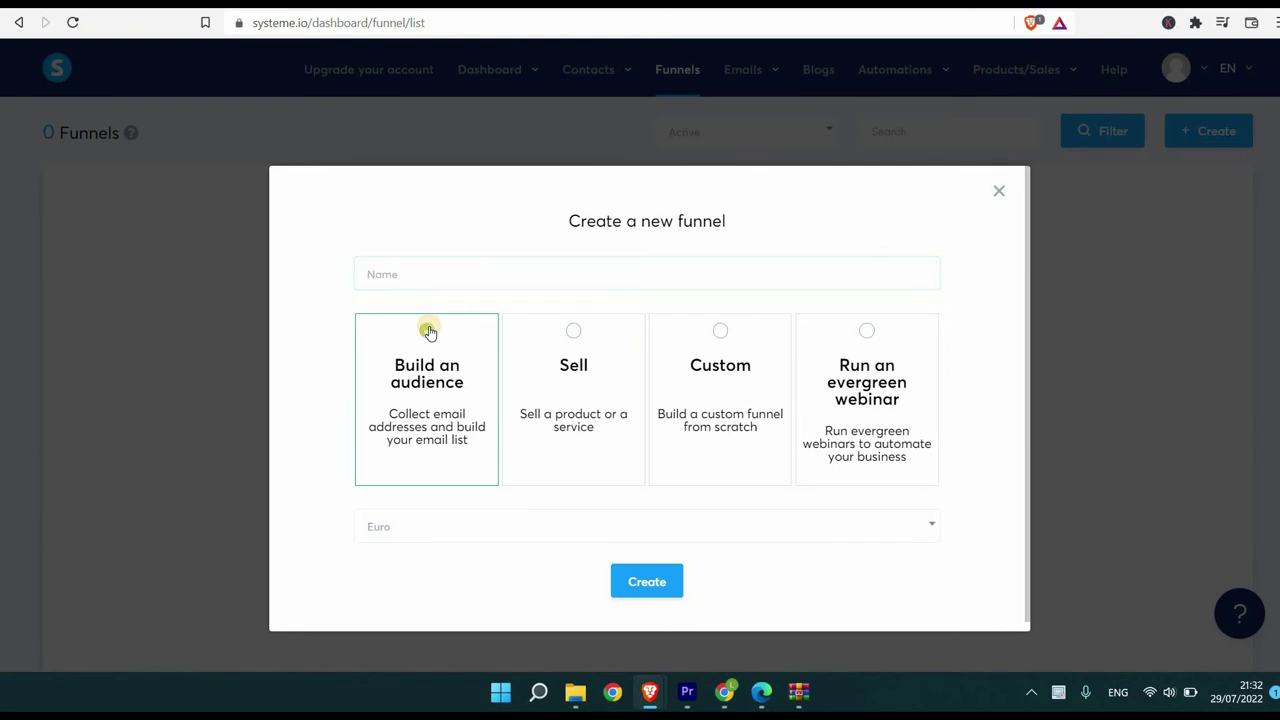
{"action": "left_click", "coordinate": [457, 275]}
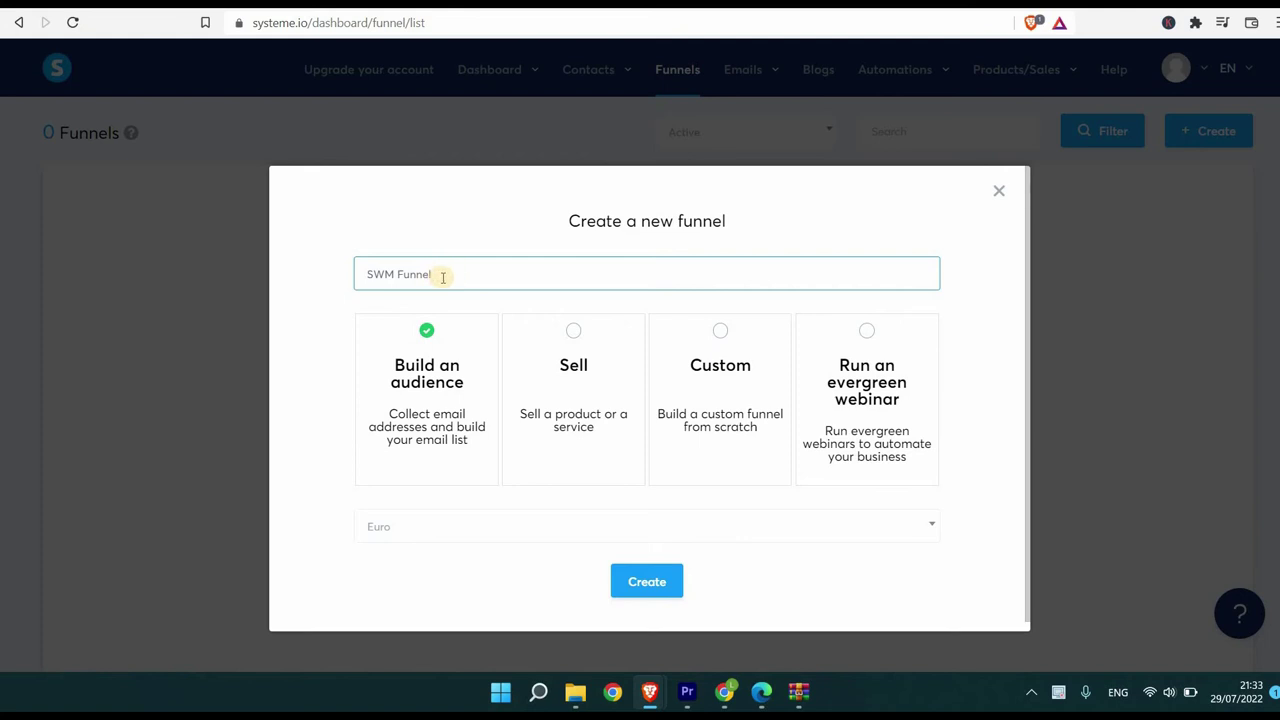
Complete the name SWM Funnel 1, create the funnel, and browse the squeeze page templates
{"action": "type", "text": "1"}
{"action": "left_click", "coordinate": [648, 583]}
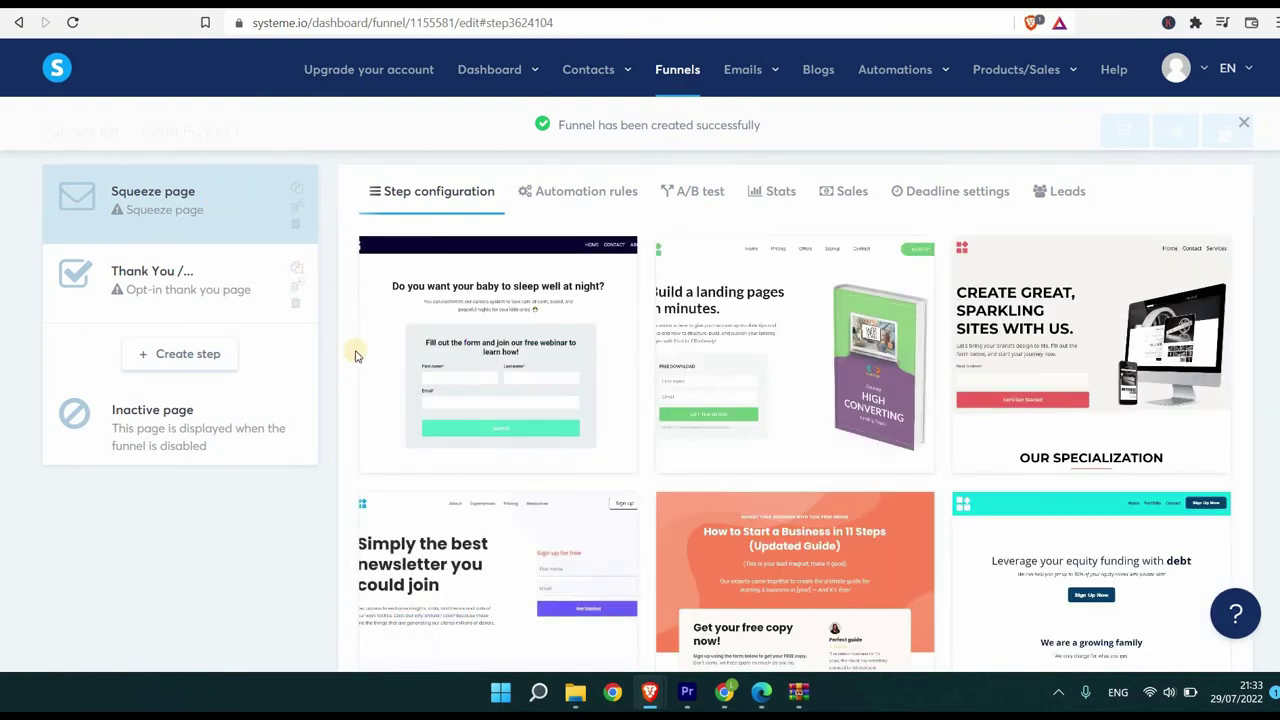
{"action": "left_click", "coordinate": [327, 533]}
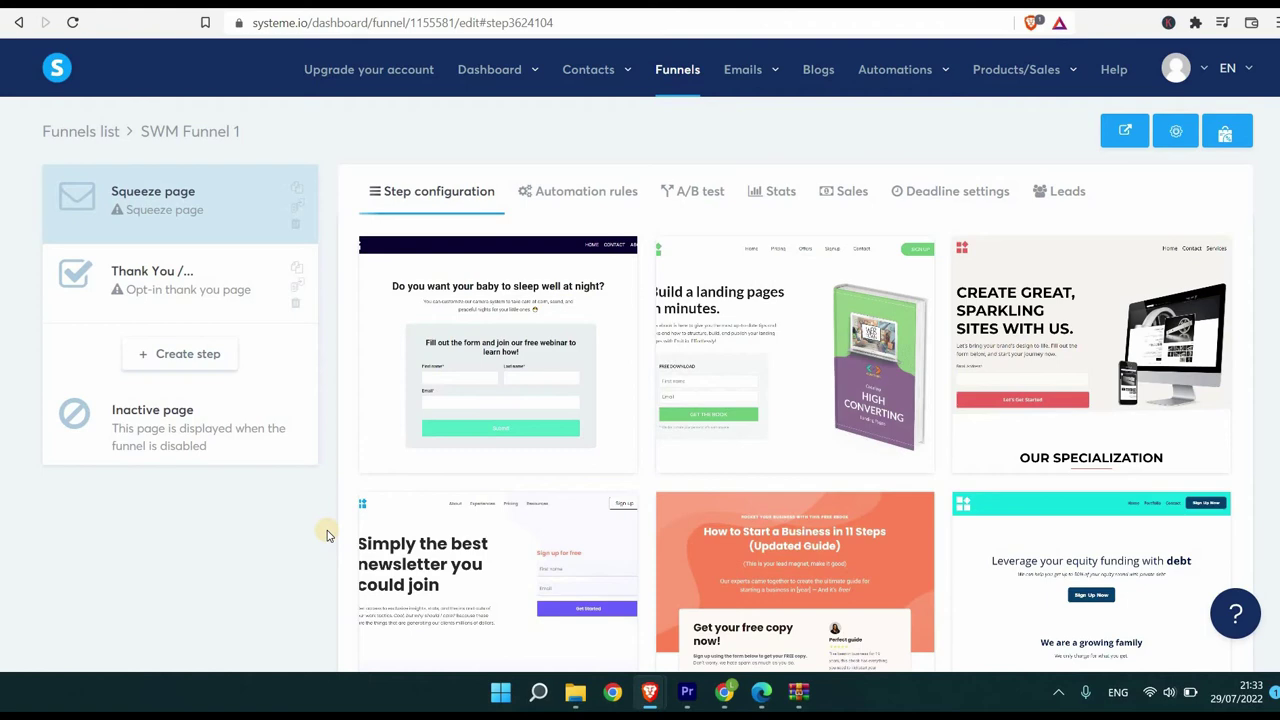
{"action": "scroll", "coordinate": [327, 533], "scroll_direction": "down", "scroll_amount": 5}
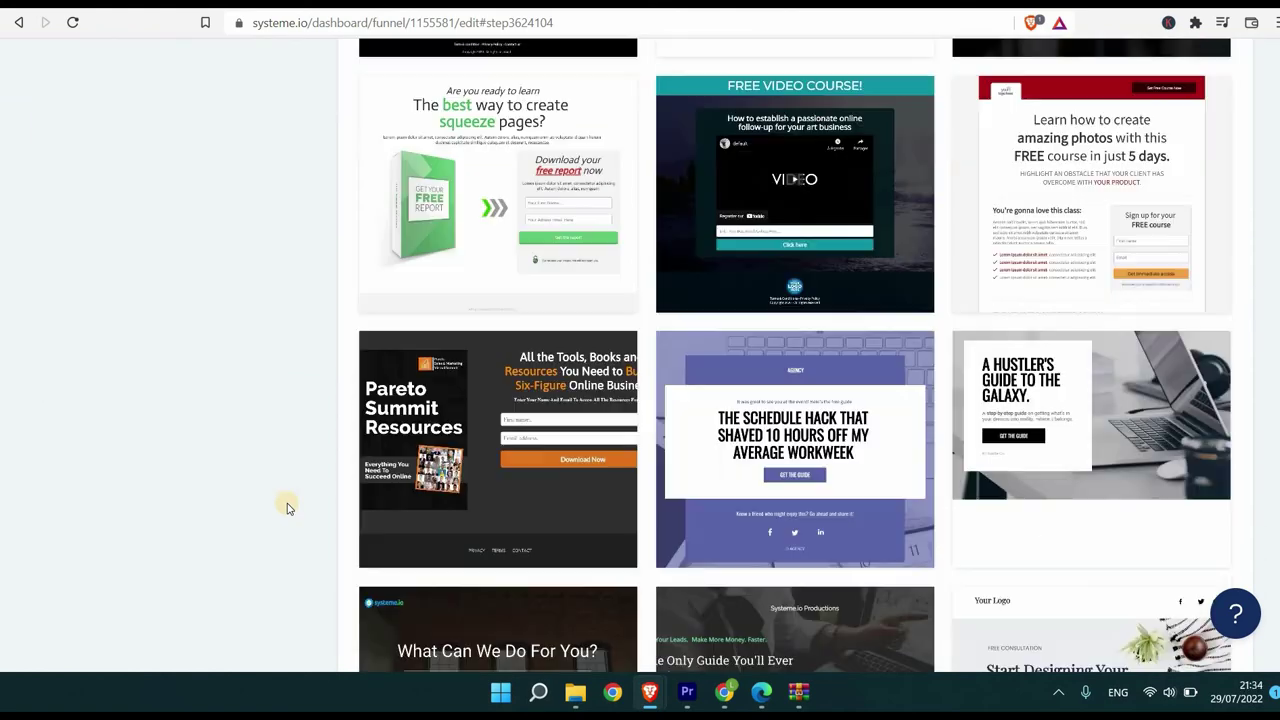
{"action": "scroll", "coordinate": [287, 508], "scroll_direction": "down", "scroll_amount": 10}
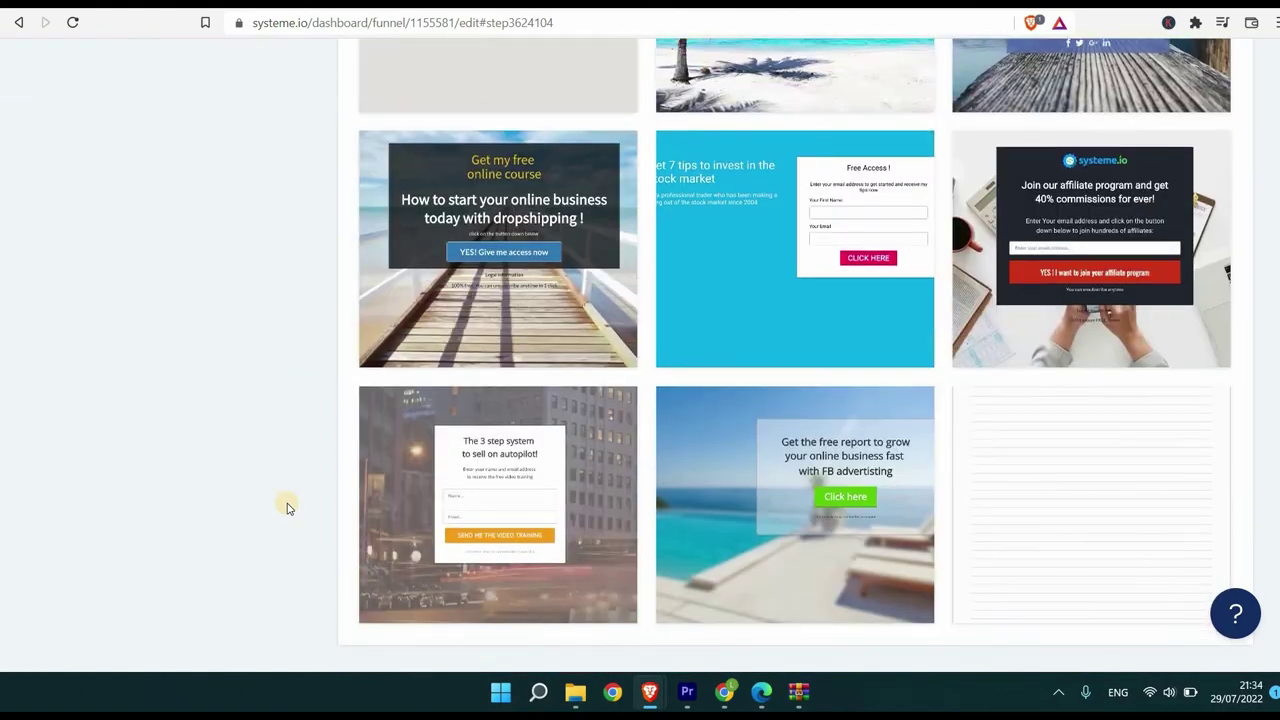
{"action": "scroll", "coordinate": [287, 508], "scroll_direction": "up", "scroll_amount": 3}
{"action": "scroll", "coordinate": [287, 508], "scroll_direction": "up", "scroll_amount": 8}
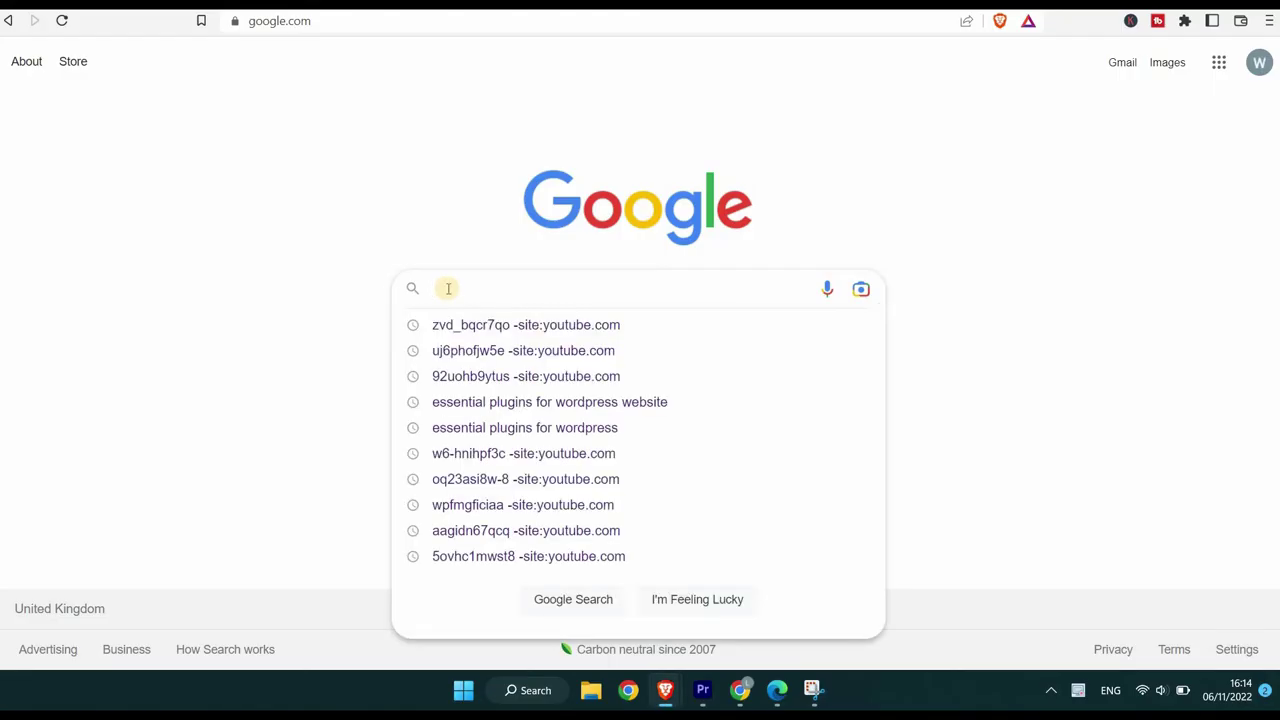
Search Google for 'plr ebooks' and look over the PLR Products site
{"action": "type", "text": "plr"}
{"action": "key", "text": "Return"}
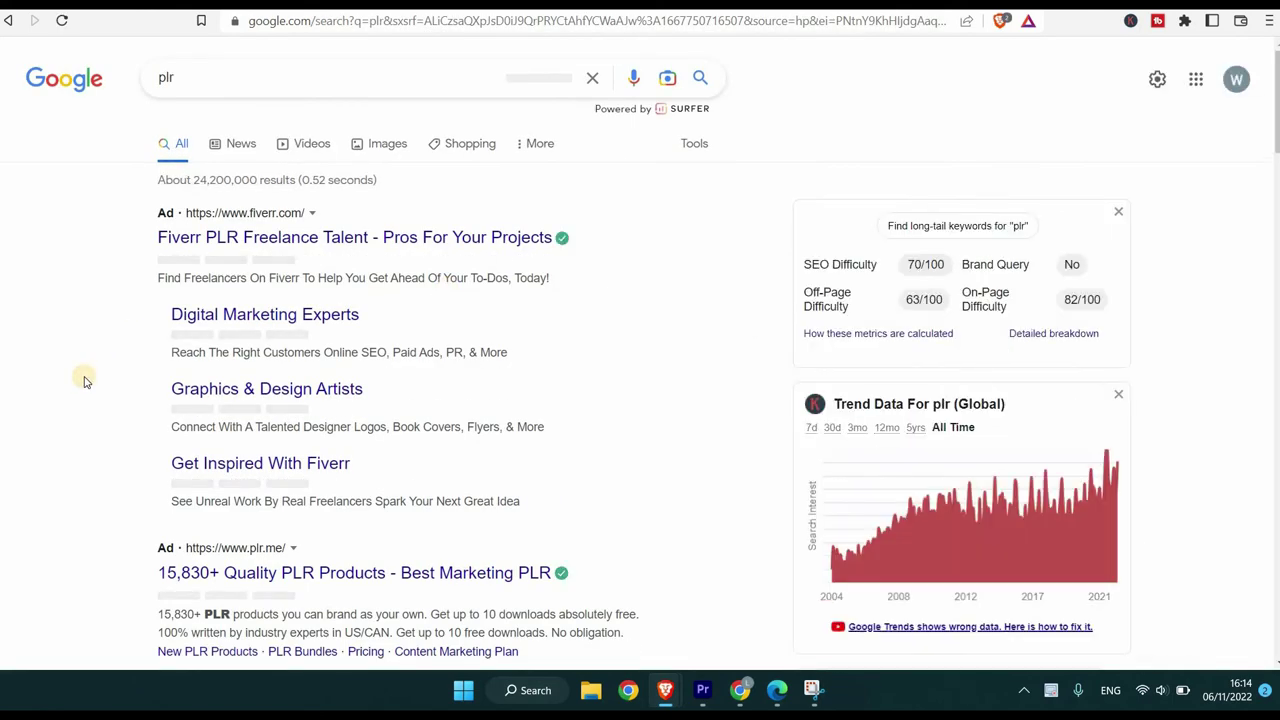
{"action": "left_click", "coordinate": [235, 76]}
{"action": "type", "text": "ebooks"}
{"action": "key", "text": "Return"}
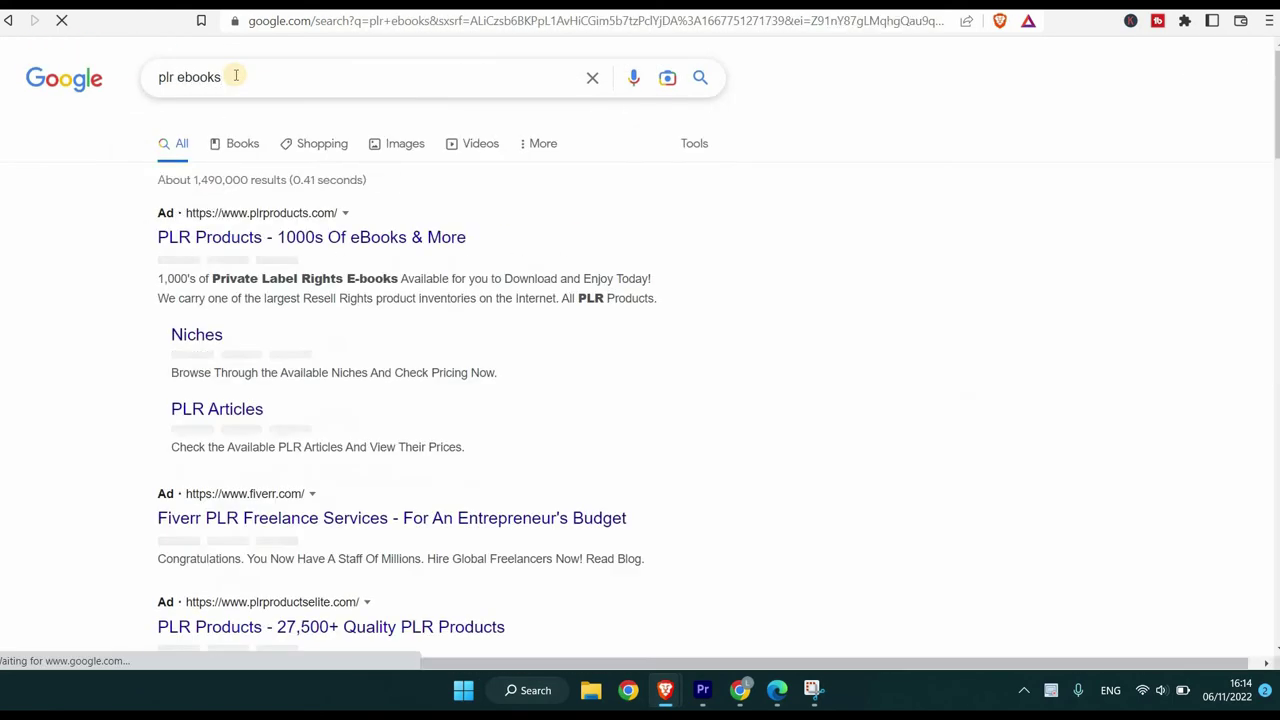
{"action": "left_click", "coordinate": [205, 234]}
{"action": "scroll", "coordinate": [640, 360], "scroll_direction": "down", "scroll_amount": 3}
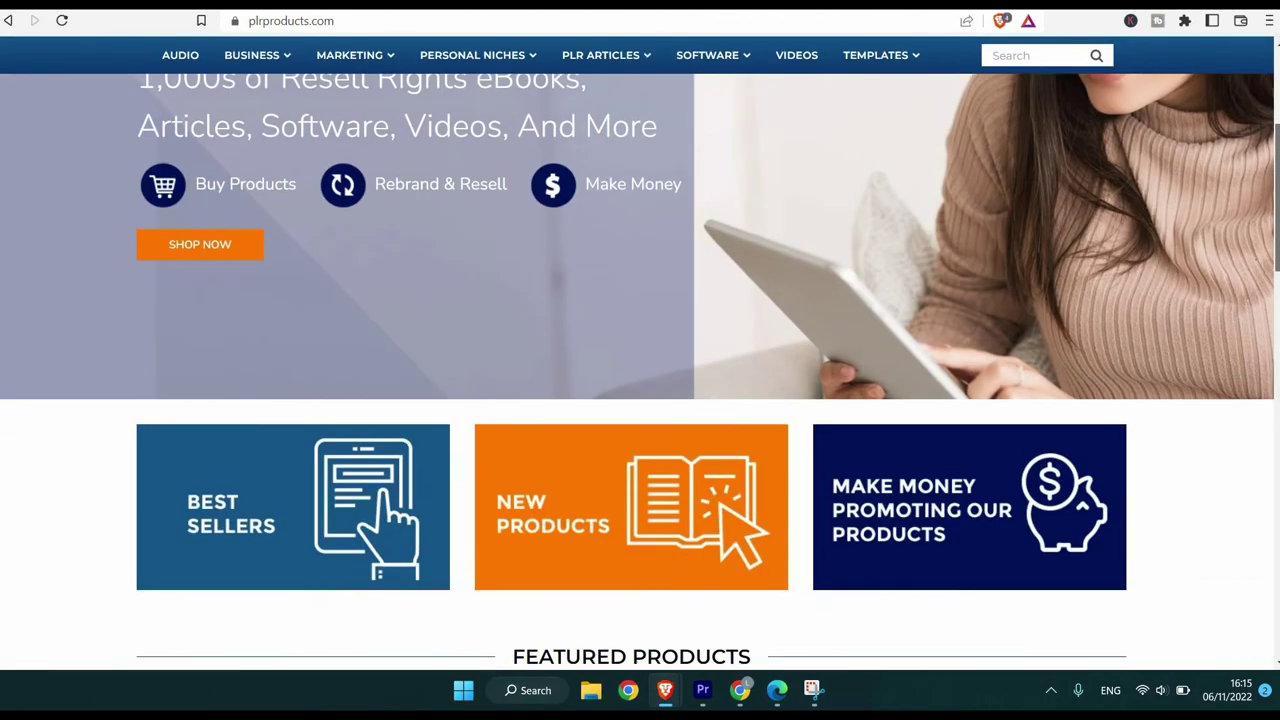
{"action": "scroll", "coordinate": [640, 370], "scroll_direction": "down", "scroll_amount": 5}
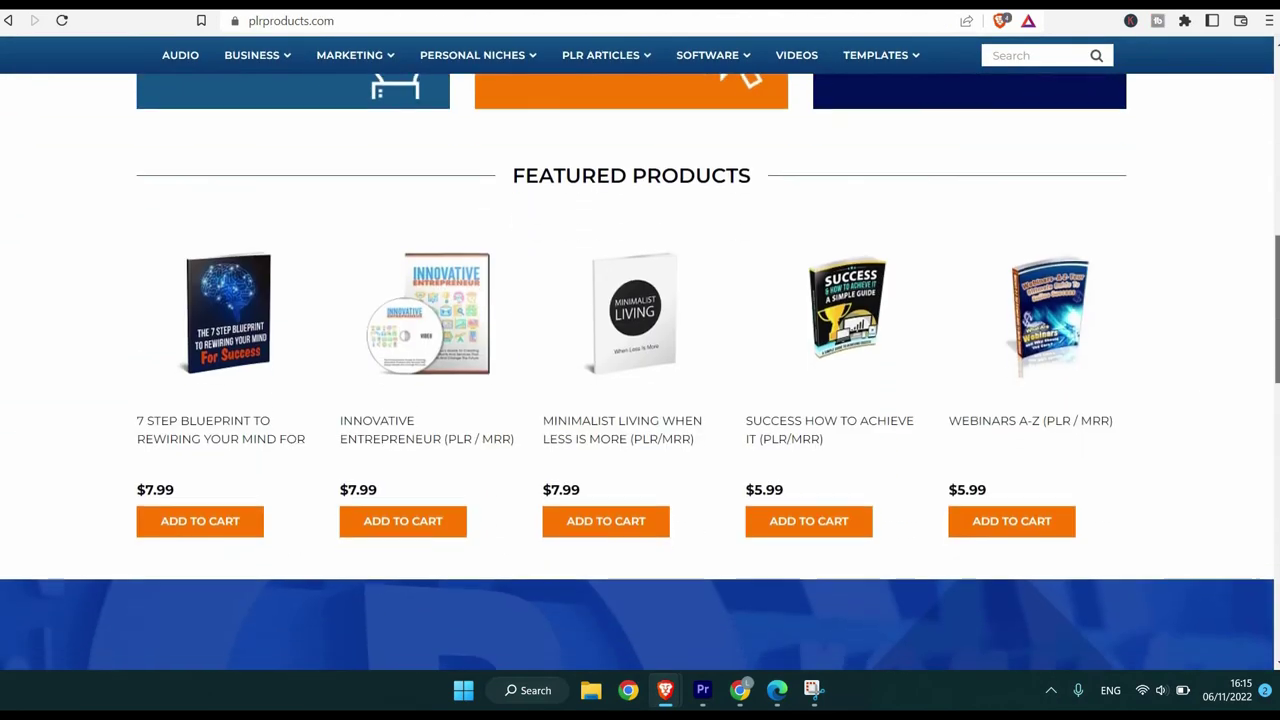
{"action": "key", "text": "alt+Left"}
Search 'free plr ebooks', open Free PLR Downloads, and download the Quick Wellness zip
{"action": "left_click", "coordinate": [162, 77]}
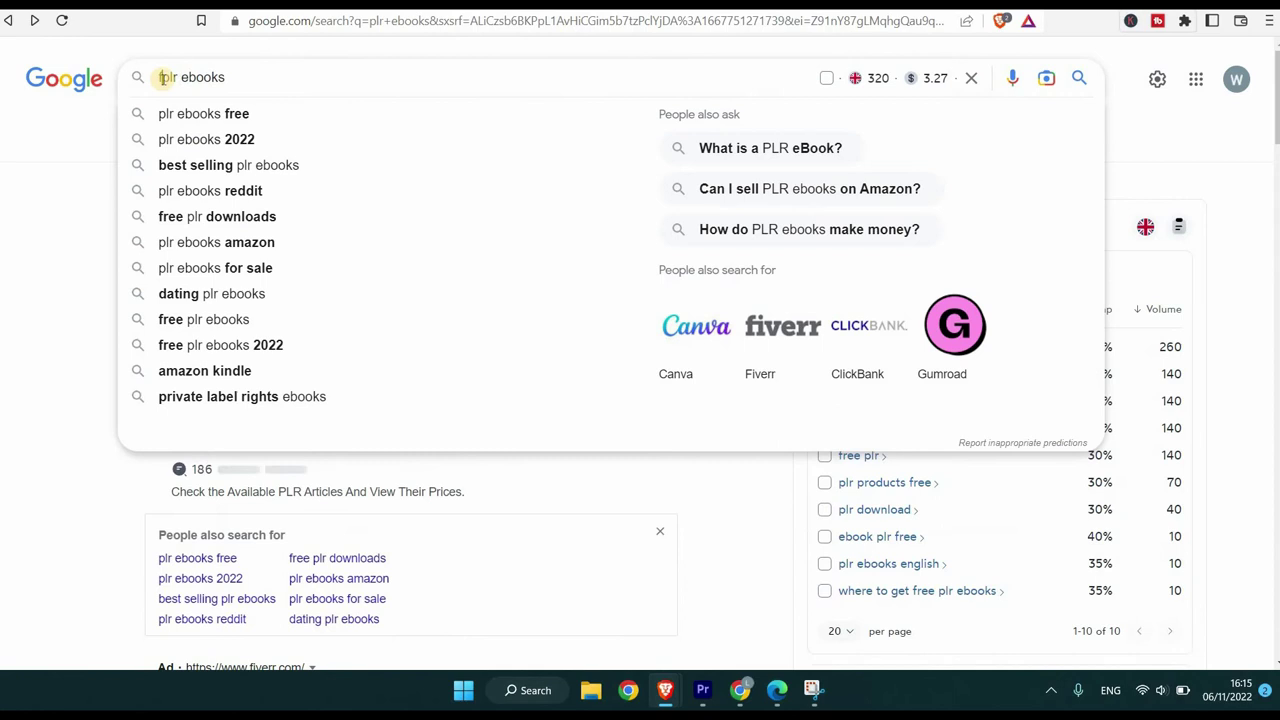
{"action": "type", "text": "free"}
{"action": "key", "text": "Return"}
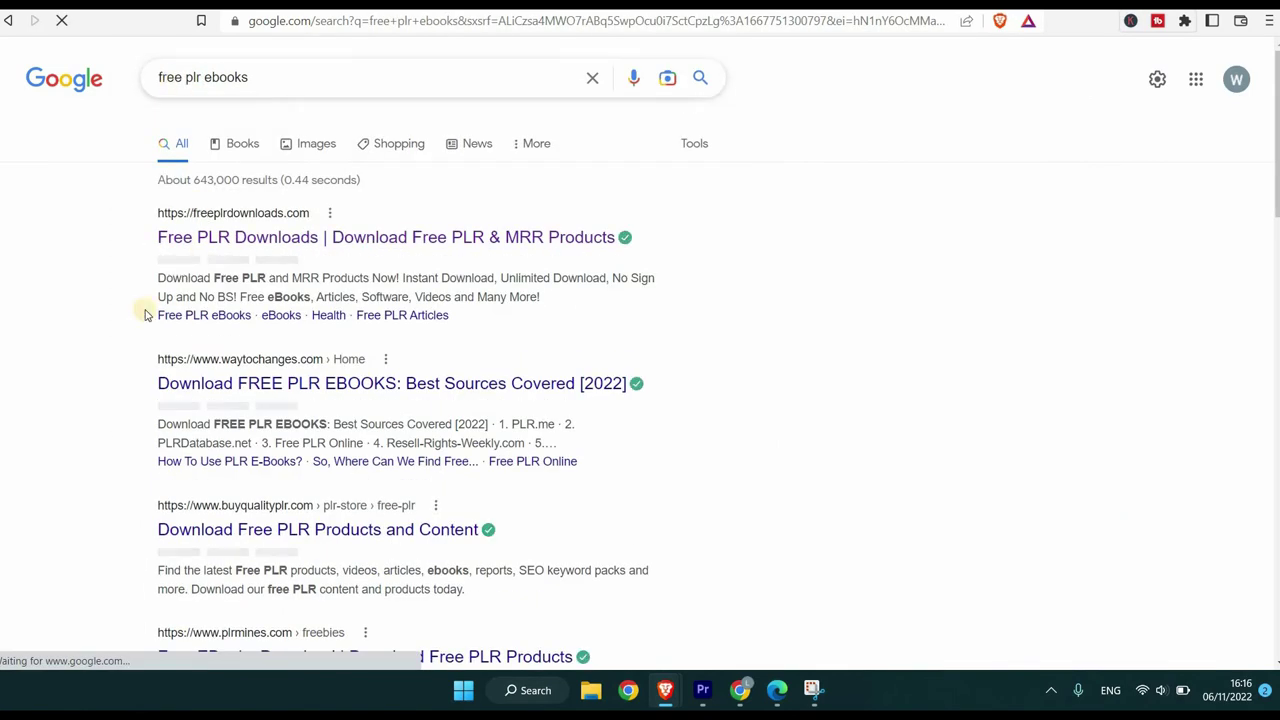
{"action": "left_click", "coordinate": [277, 237]}
{"action": "left_click", "coordinate": [543, 271]}
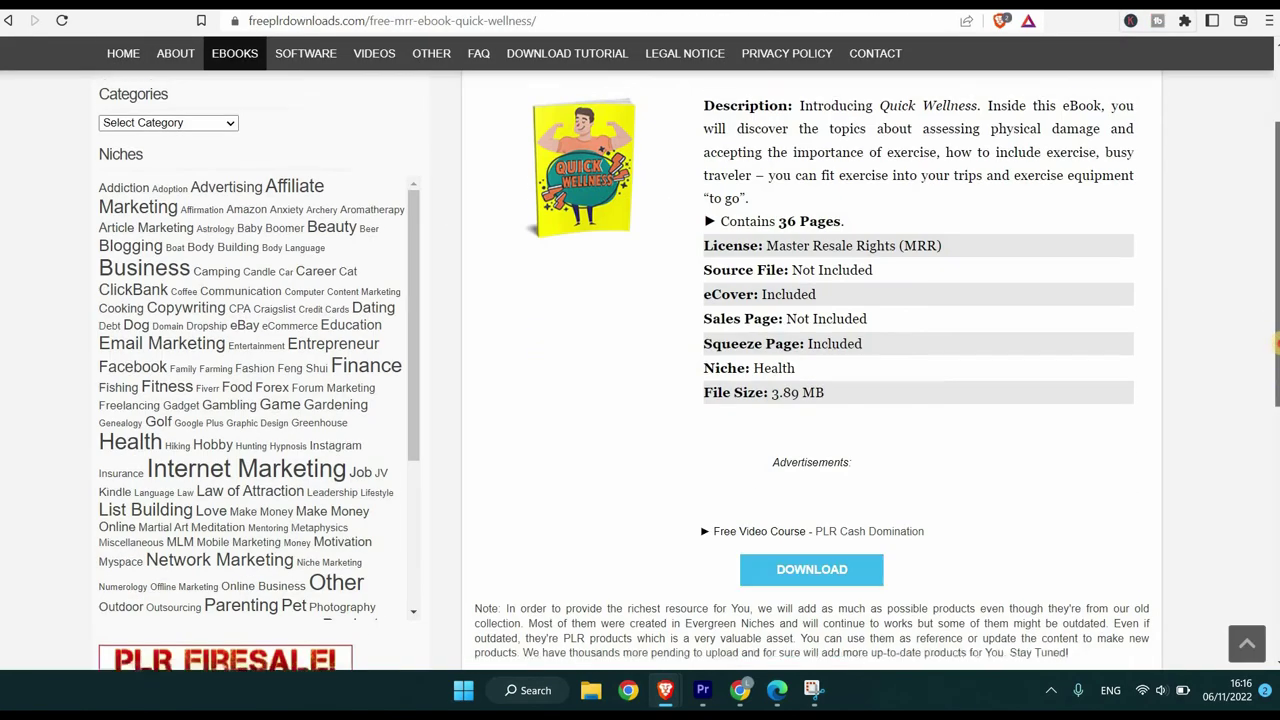
{"action": "key", "text": "Return"}
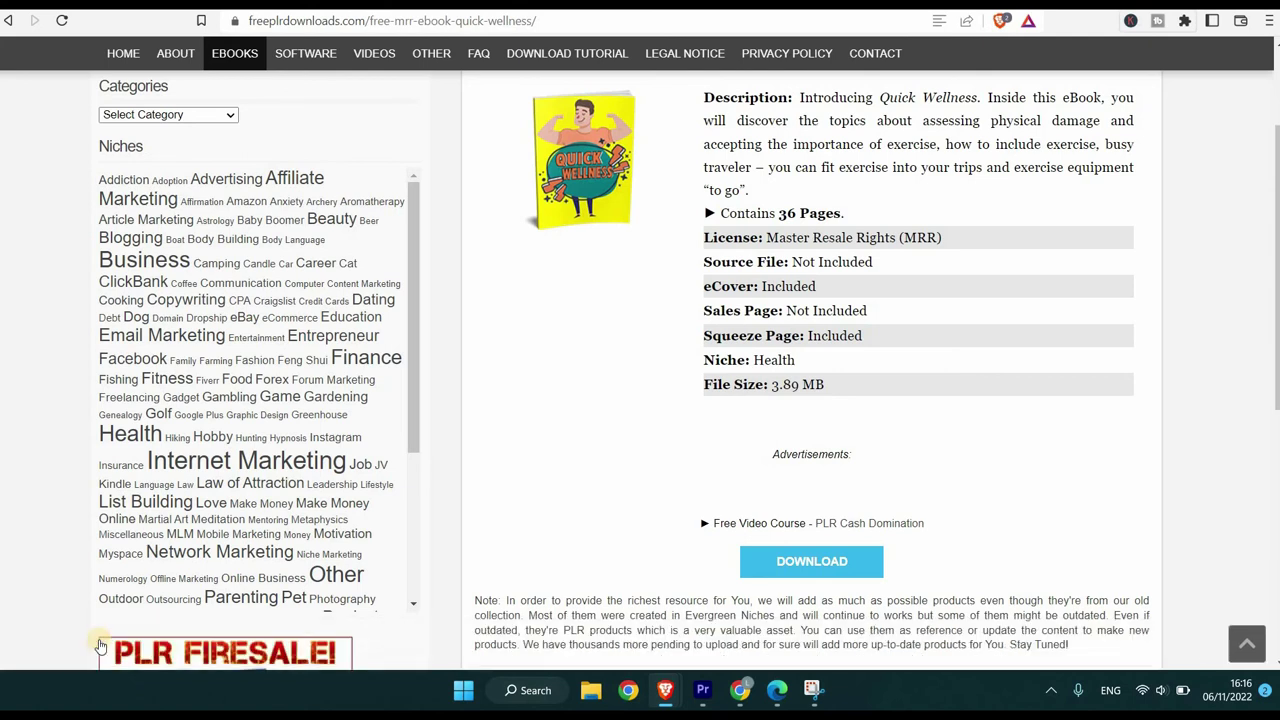
Open MRR License.txt from the Quick-Wellness zip in WordPad
{"action": "left_click", "coordinate": [100, 646]}
{"action": "double_click", "coordinate": [200, 267]}
{"action": "double_click", "coordinate": [212, 316]}
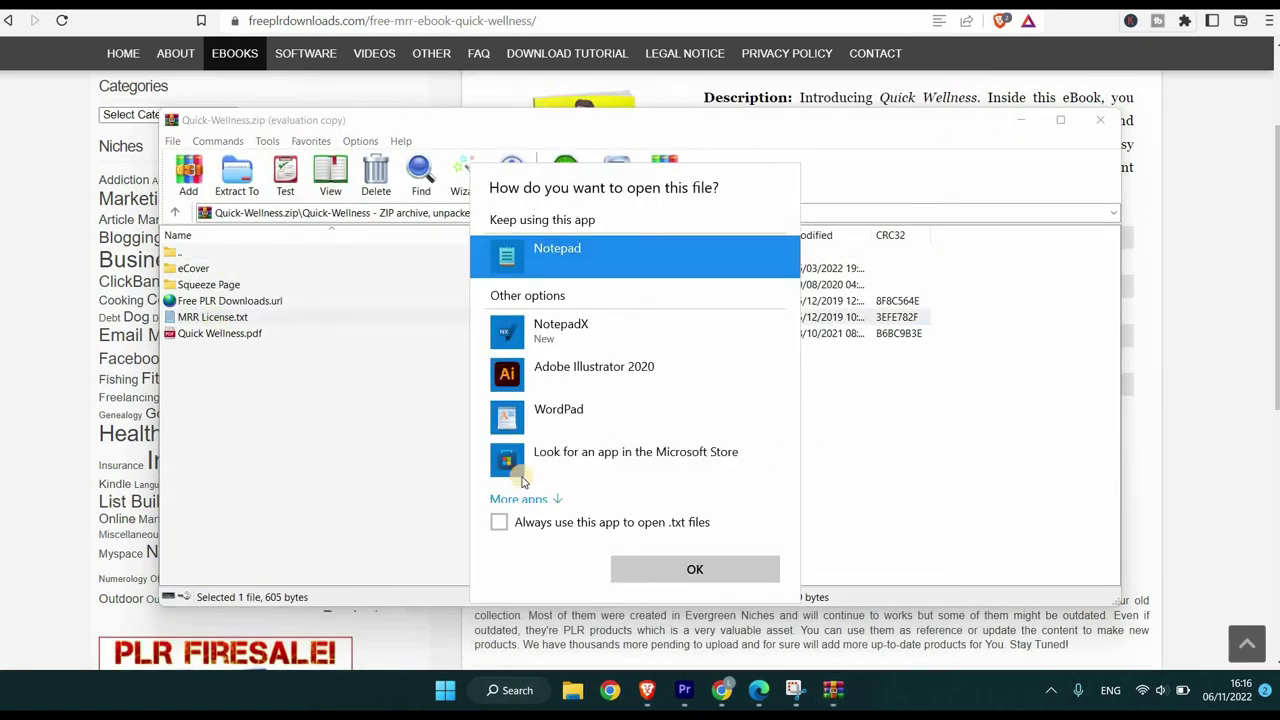
{"action": "left_click", "coordinate": [538, 425]}
{"action": "left_click", "coordinate": [652, 566]}
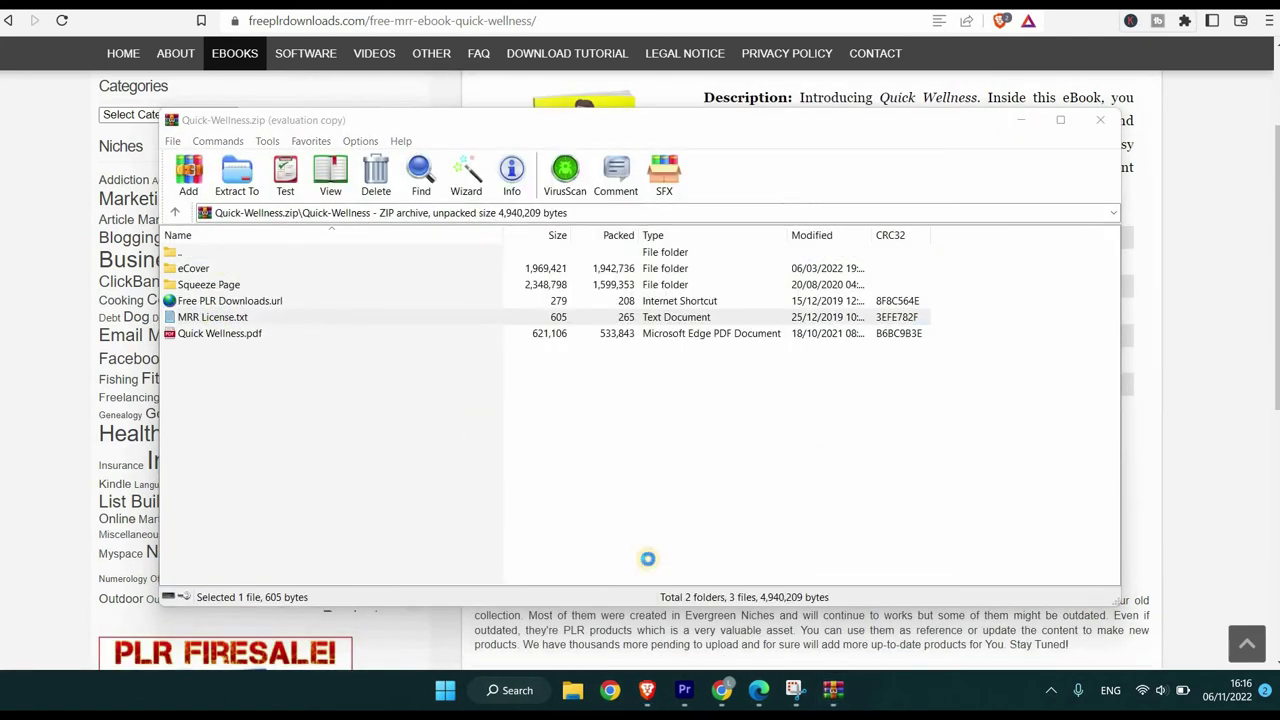
Highlight the licence lines to review which rights are allowed
{"action": "left_click_drag", "start_coordinate": [600, 218], "coordinate": [694, 210]}
{"action": "left_click_drag", "start_coordinate": [566, 220], "coordinate": [800, 374]}
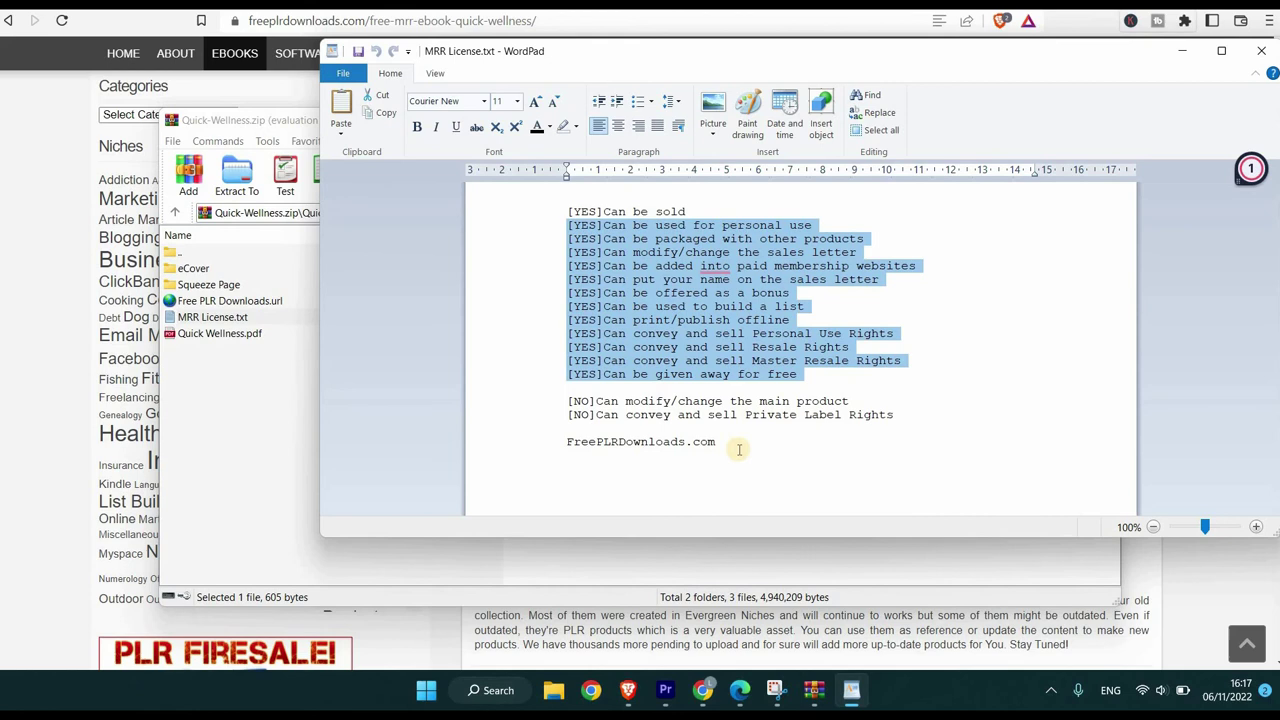
{"action": "left_click_drag", "start_coordinate": [567, 401], "coordinate": [894, 414]}
{"action": "left_click", "coordinate": [832, 452]}
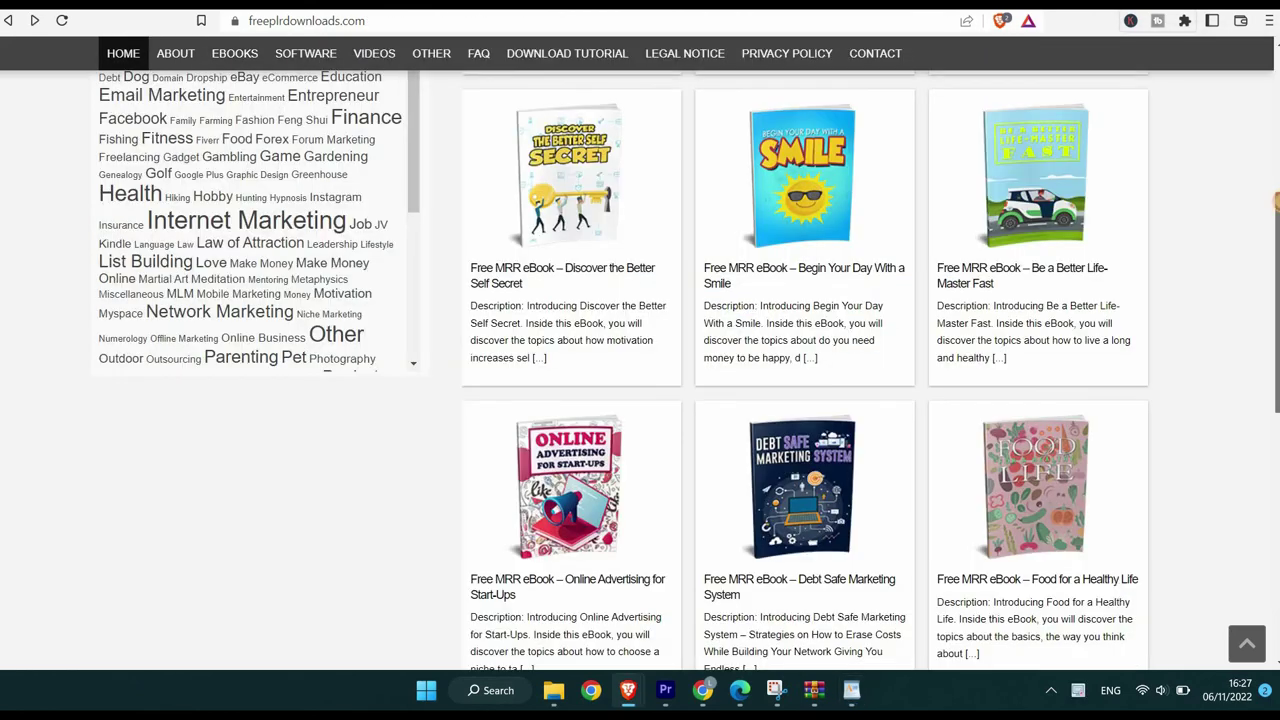
Open page 2 of the freeplrdownloads.com listing, then select the Pareto Summit cover in Systeme.io
{"action": "scroll", "coordinate": [688, 371], "scroll_direction": "down", "scroll_amount": 1}
{"action": "scroll", "coordinate": [688, 371], "scroll_direction": "down", "scroll_amount": 4}
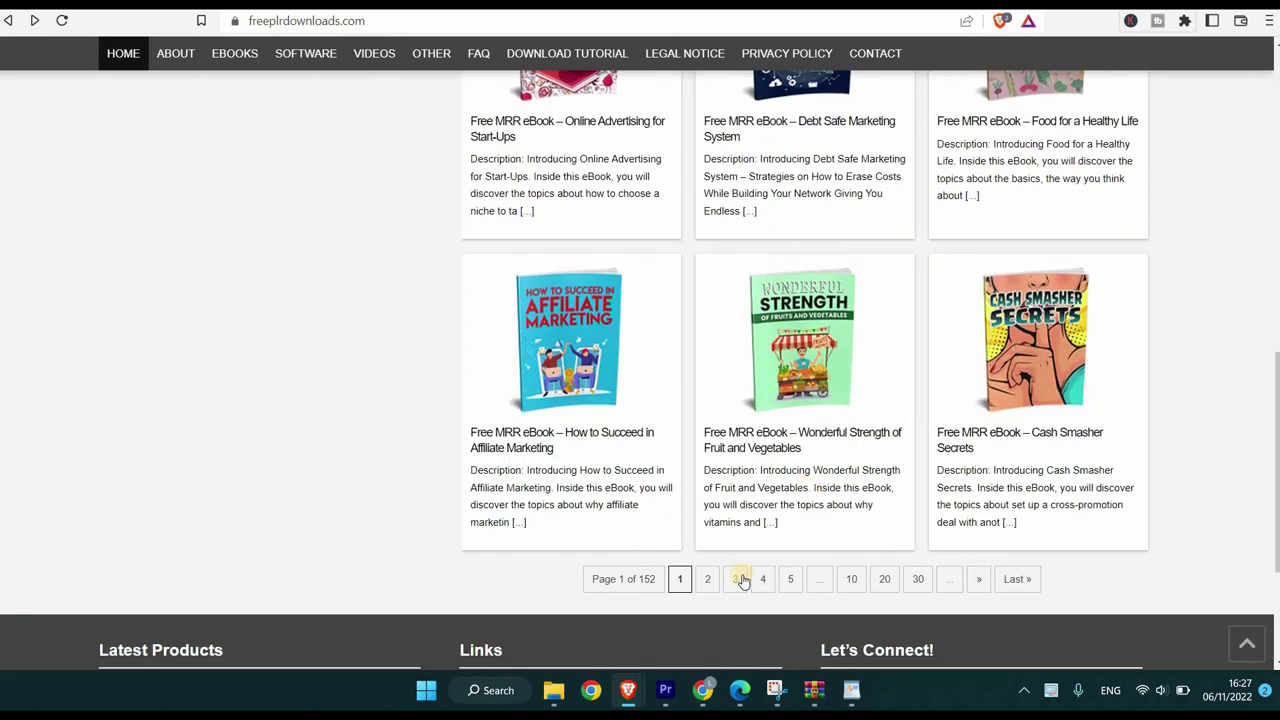
{"action": "left_click", "coordinate": [707, 579]}
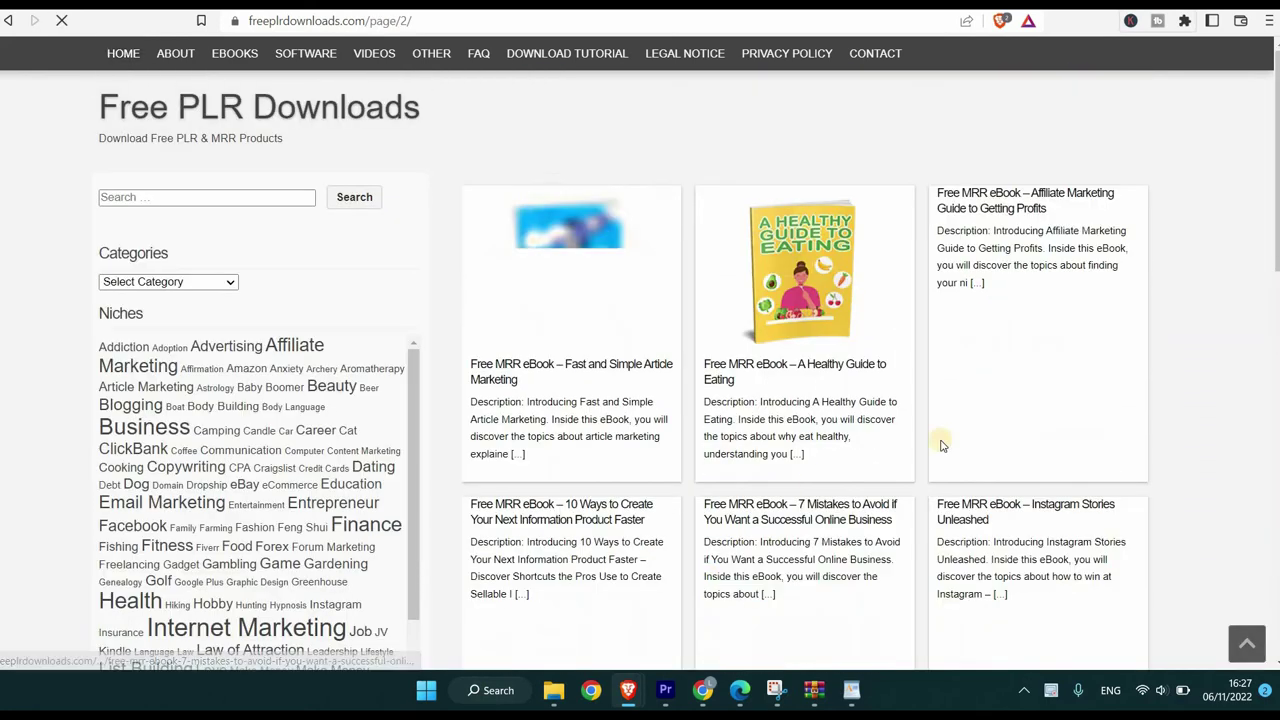
{"action": "scroll", "coordinate": [500, 65], "scroll_direction": "down", "scroll_amount": 8}
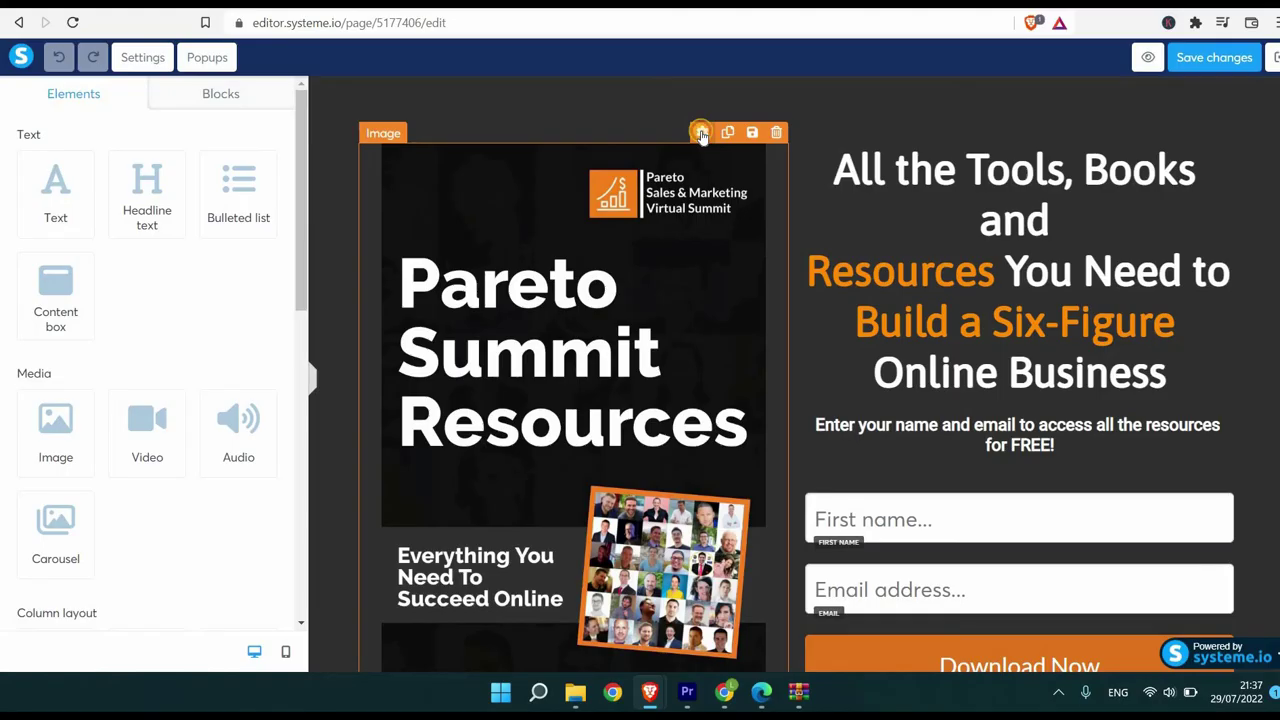
{"action": "left_click", "coordinate": [703, 132]}
{"action": "scroll", "coordinate": [698, 140], "scroll_direction": "down", "scroll_amount": 1}
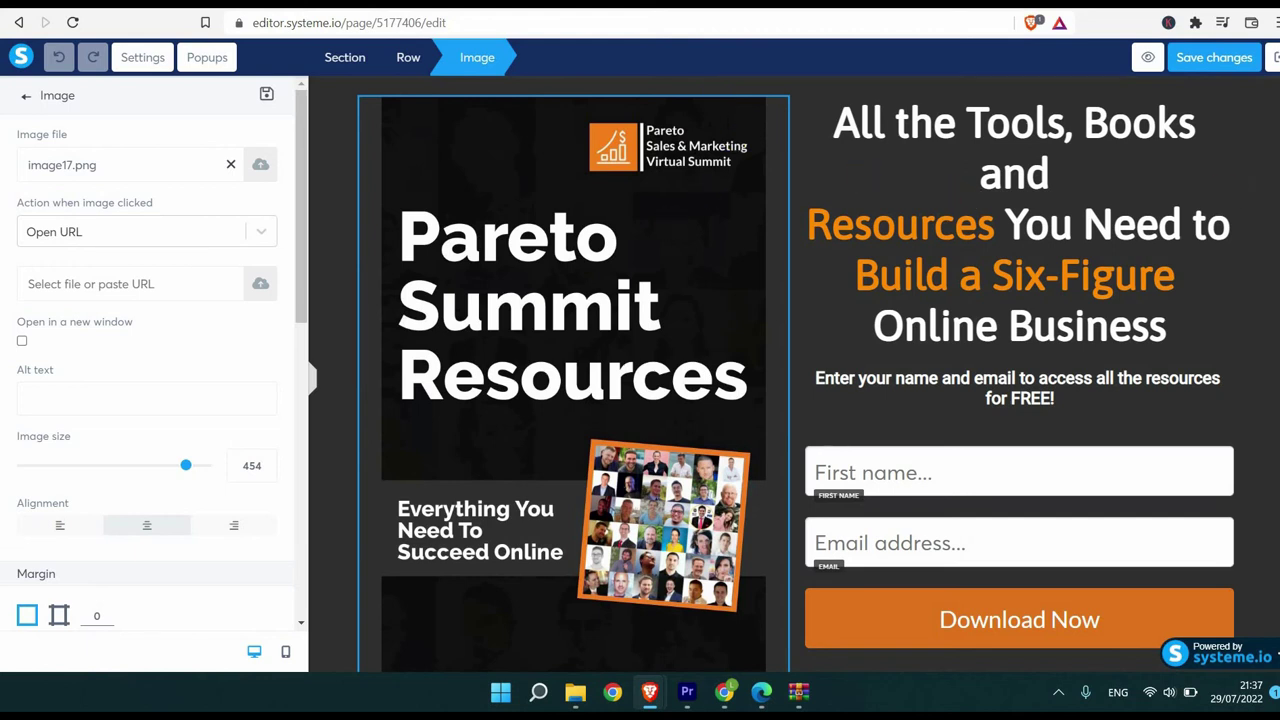
Replace the cover image with WebsiteChecklist1Ready.png from Your Images
{"action": "key", "text": "Escape"}
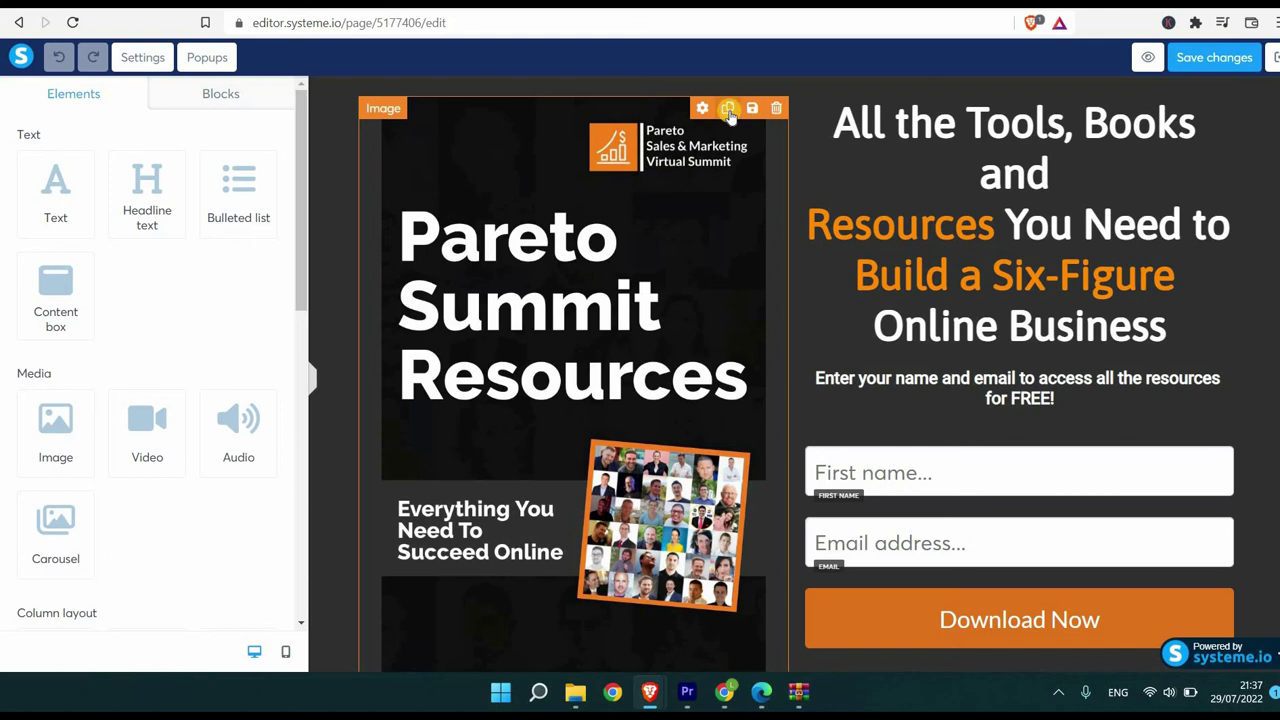
{"action": "left_click", "coordinate": [705, 111]}
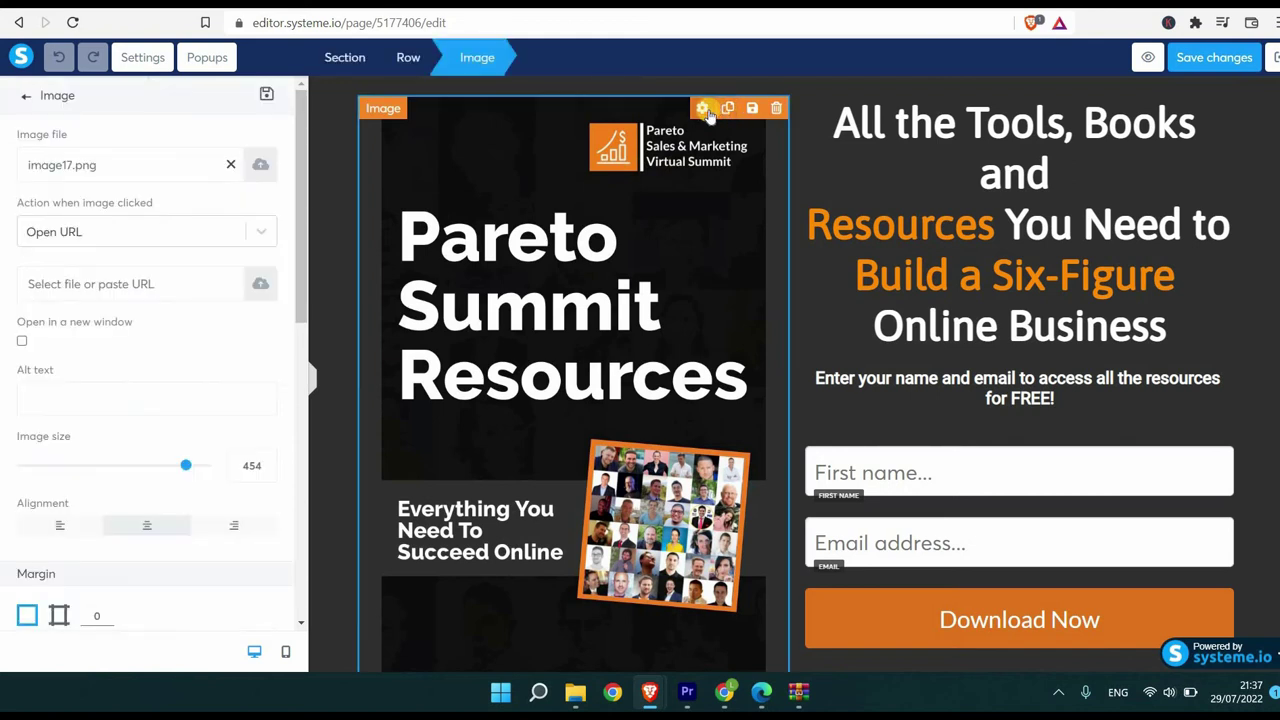
{"action": "left_click", "coordinate": [258, 285]}
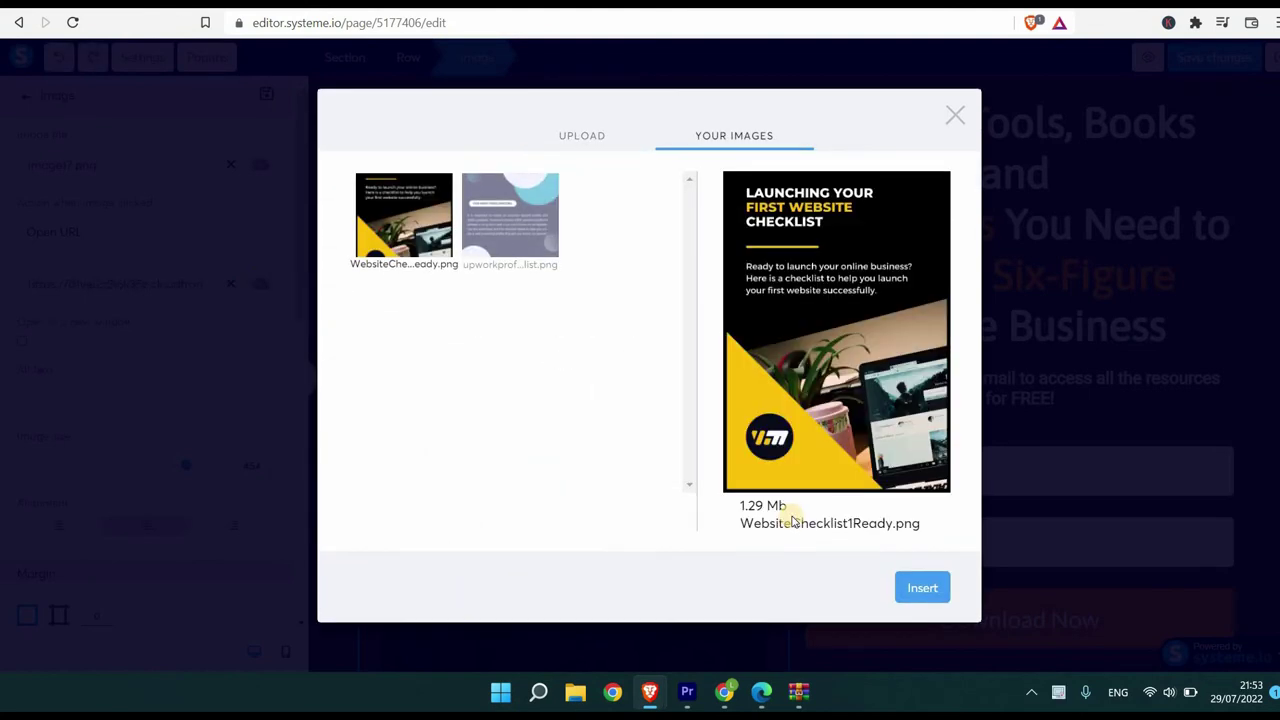
{"action": "left_click", "coordinate": [922, 588]}
Change the headline to 'LAUNCH YOUR FIRST WEBSITE THE CORRECT WAY' and the subtitle word to CHECKLIST
{"action": "left_click_drag", "start_coordinate": [1080, 175], "coordinate": [843, 134]}
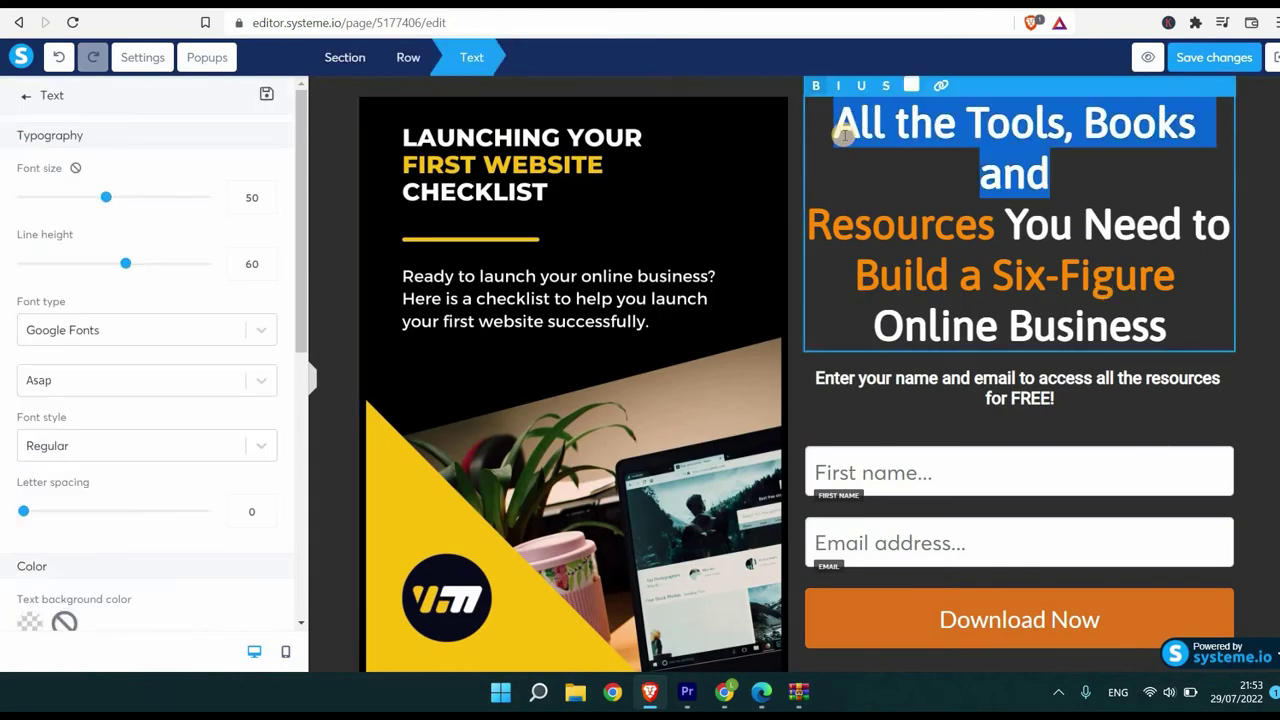
{"action": "type", "text": "LAUNCH YOUR"}
{"action": "left_click_drag", "start_coordinate": [995, 178], "coordinate": [808, 172]}
{"action": "type", "text": "FIRST WEBSITE"}
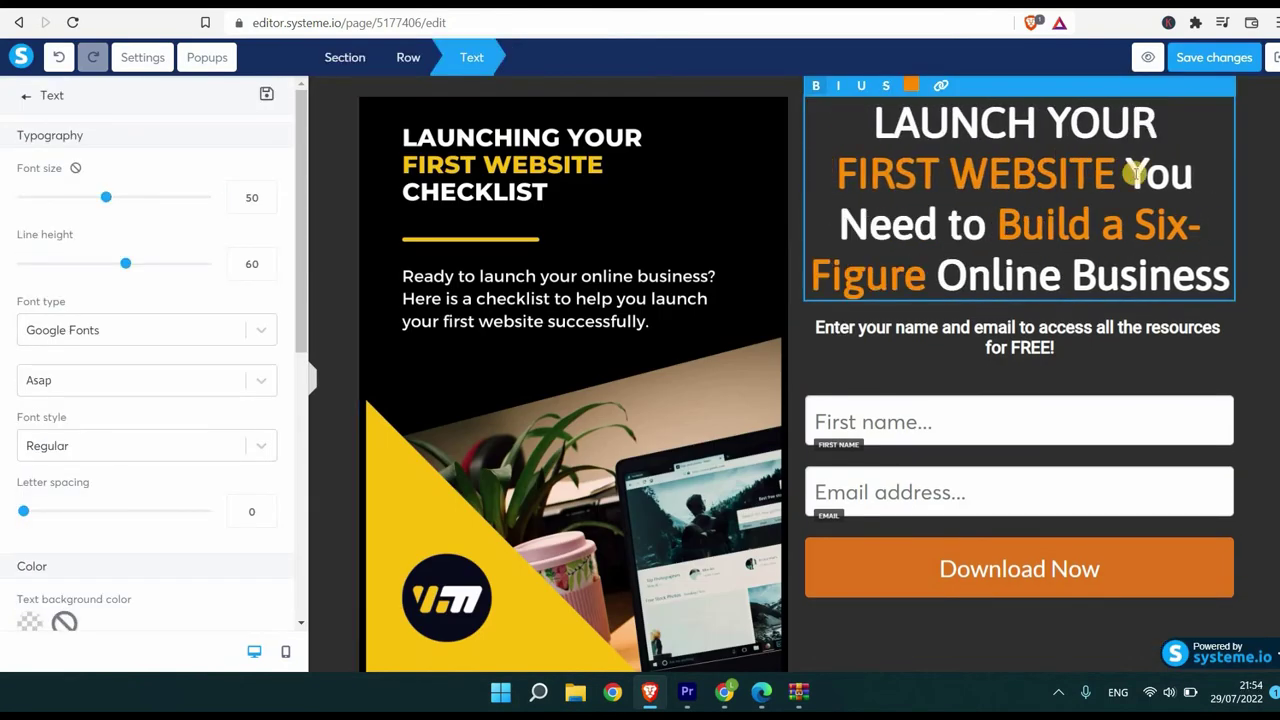
{"action": "type", "text": "t"}
{"action": "mouse_move", "coordinate": [1097, 172]}
{"action": "left_mouse_down"}
{"action": "mouse_move", "coordinate": [1201, 222]}
{"action": "mouse_move", "coordinate": [1109, 177]}
{"action": "left_mouse_up"}
{"action": "key", "text": "BackSpace"}
{"action": "type", "text": "THE CORRECT WAY"}
{"action": "key", "text": "BackSpace"}
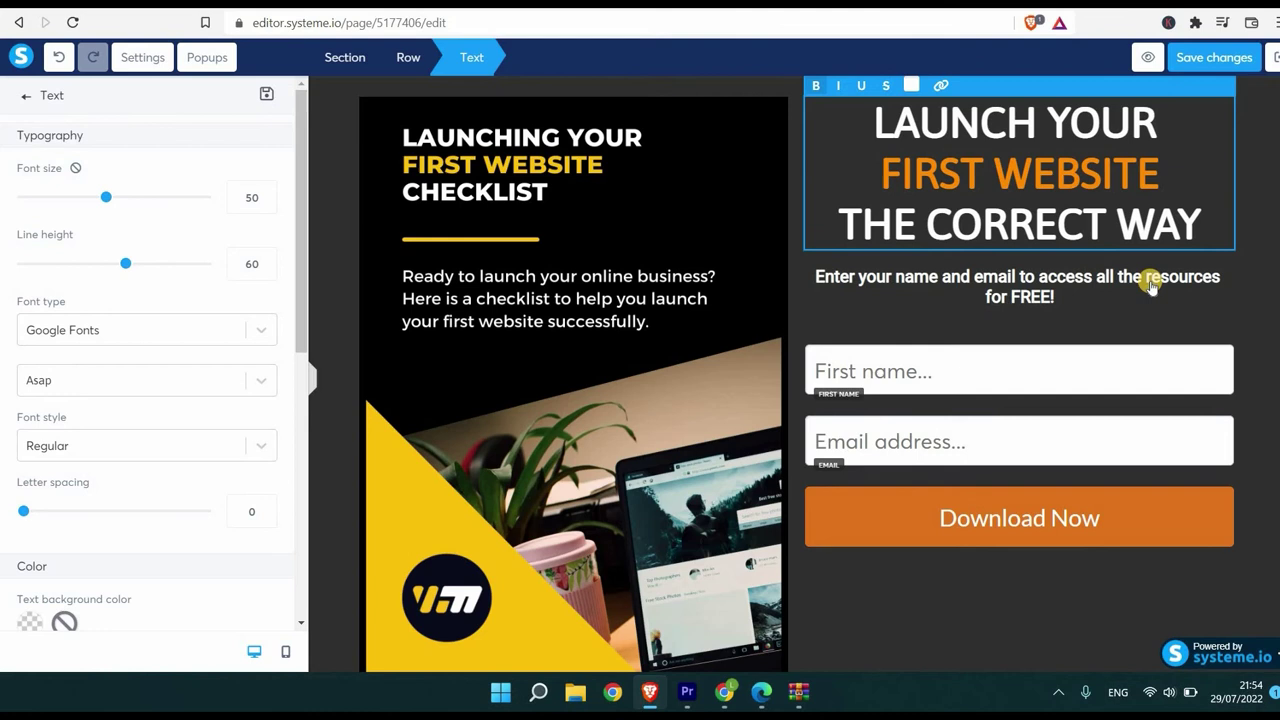
{"action": "left_click_drag", "start_coordinate": [1143, 277], "coordinate": [1220, 283]}
{"action": "type", "text": "CHECKLIST"}
Colour the words FIRST WEBSITE in the headline yellow
{"action": "left_click", "coordinate": [1151, 173]}
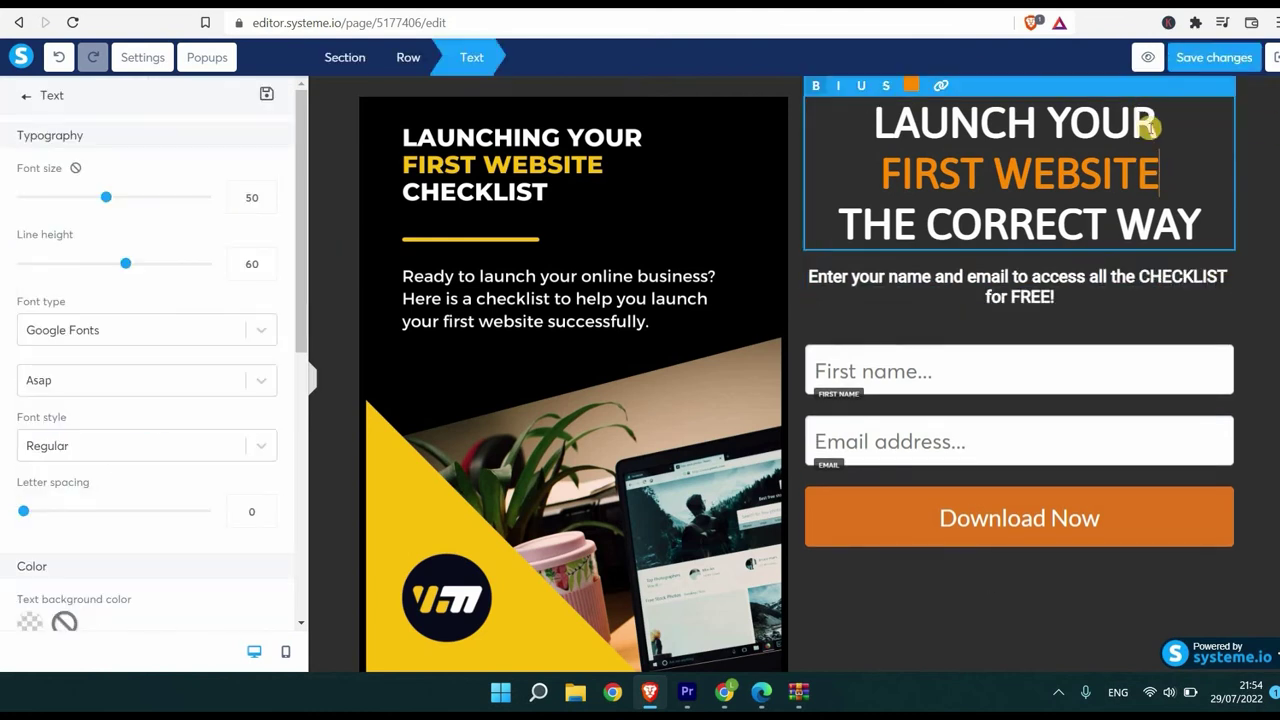
{"action": "left_click_drag", "start_coordinate": [1160, 173], "coordinate": [880, 173]}
{"action": "left_click", "coordinate": [910, 87]}
{"action": "key", "text": "ctrl+v"}
Set the Download Now button background to hex FCC31E
{"action": "left_click", "coordinate": [1128, 517]}
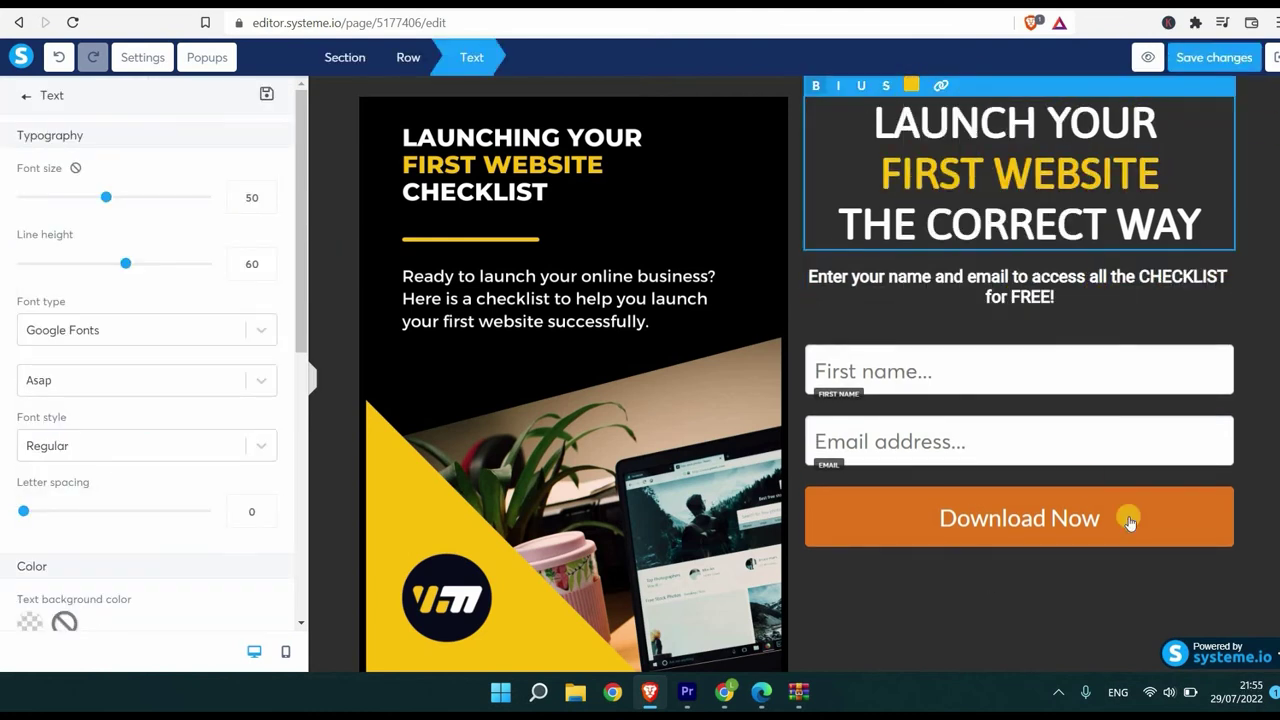
{"action": "left_click", "coordinate": [1146, 476]}
{"action": "scroll", "coordinate": [150, 400], "scroll_direction": "down", "scroll_amount": 10}
{"action": "left_click", "coordinate": [30, 413]}
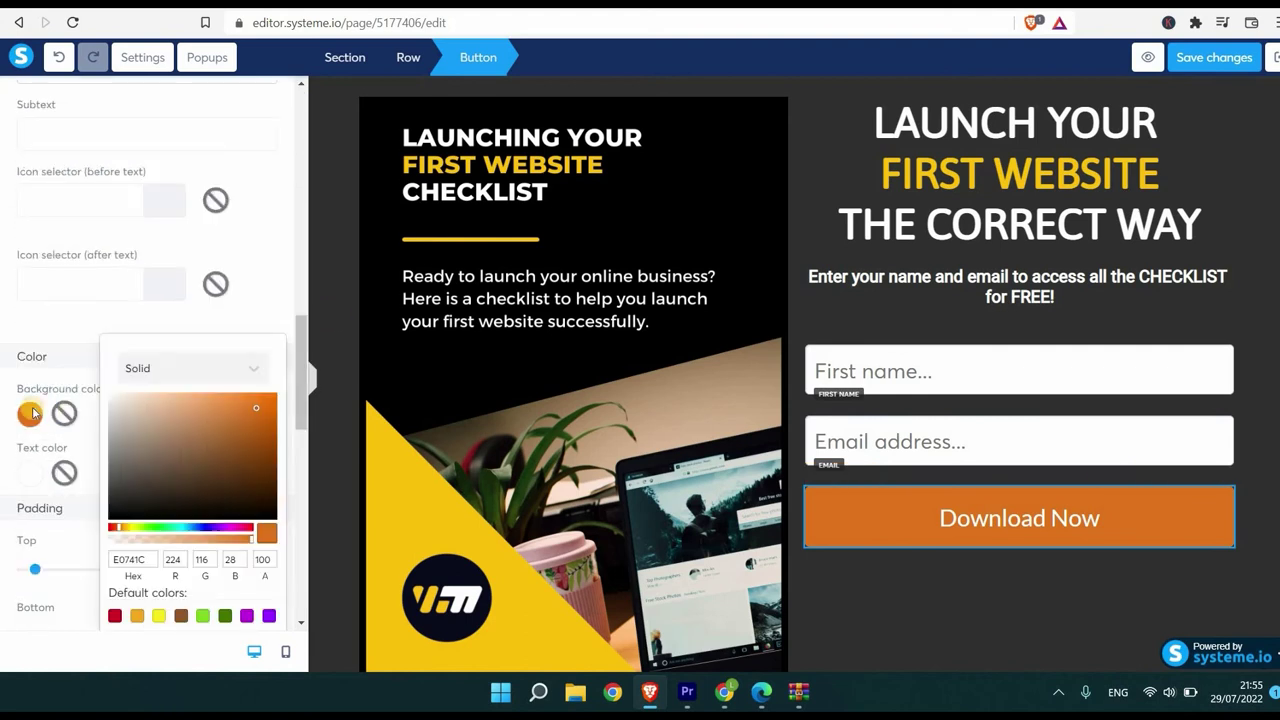
{"action": "left_click", "coordinate": [125, 559]}
{"action": "type", "text": "FCC31E"}
{"action": "left_click", "coordinate": [1214, 57]}
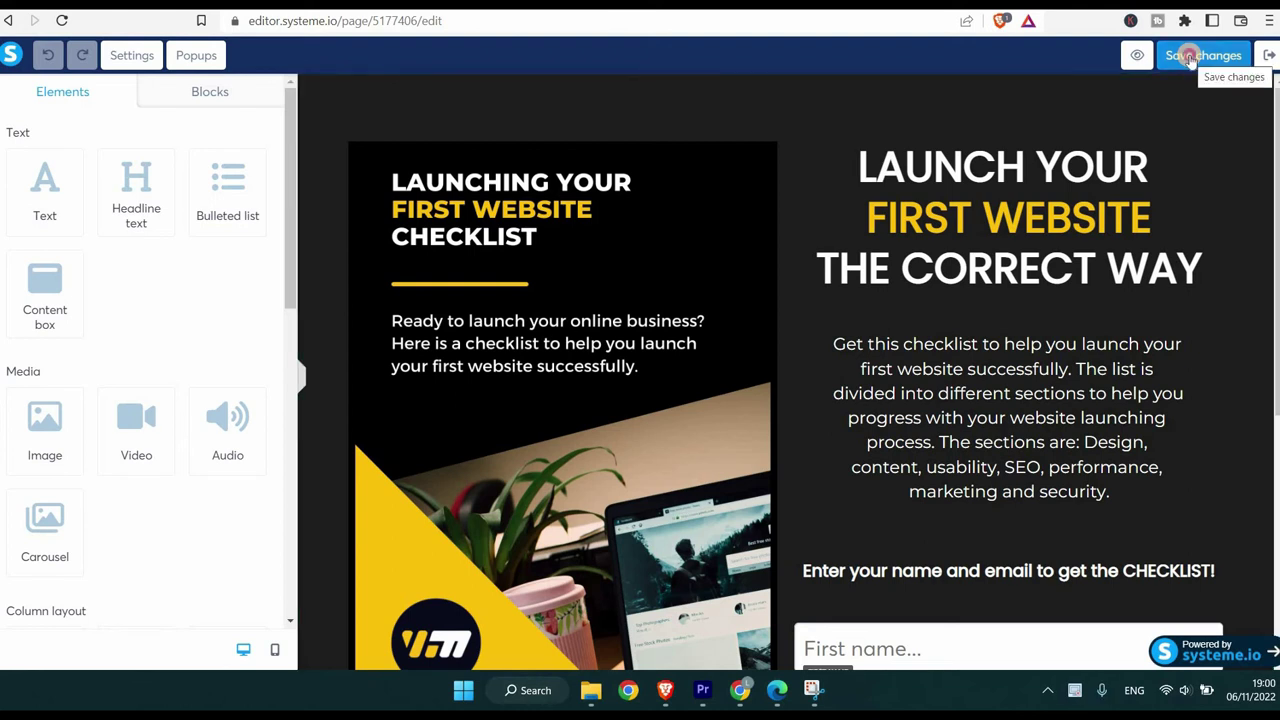
Save the page changes and scroll through the mobile layout preview
{"action": "left_click", "coordinate": [1190, 57]}
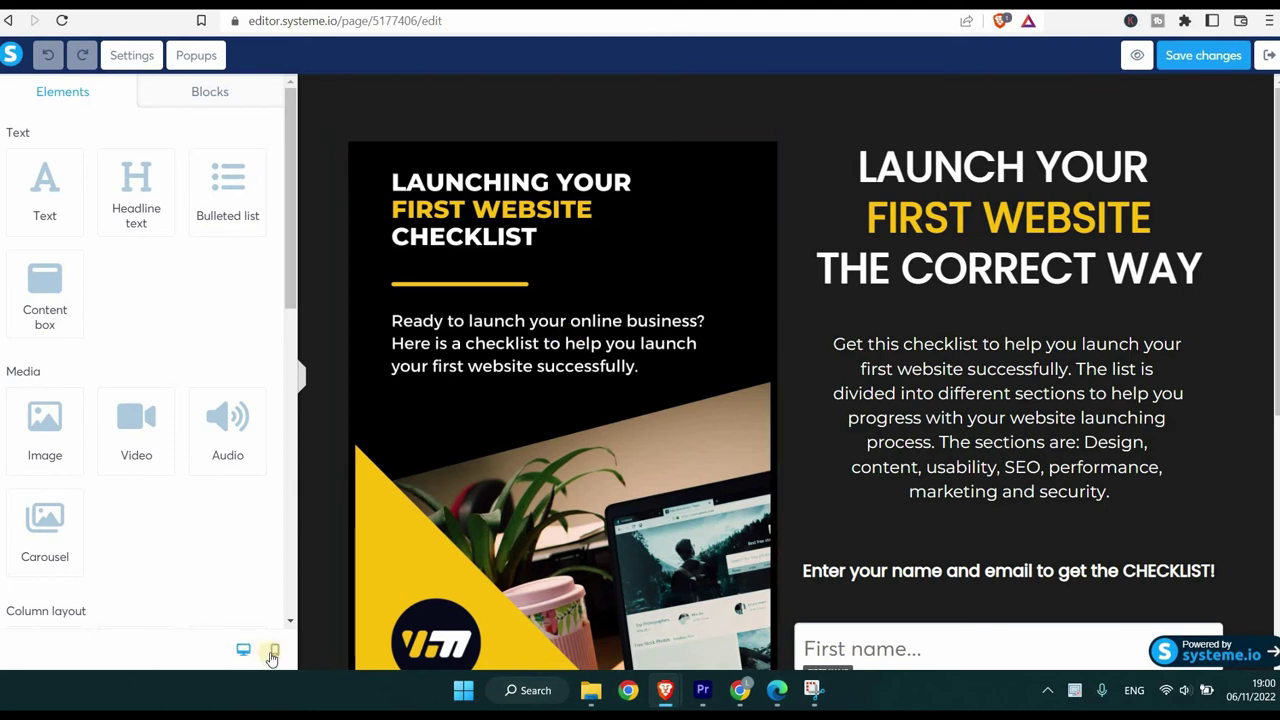
{"action": "left_click", "coordinate": [274, 652]}
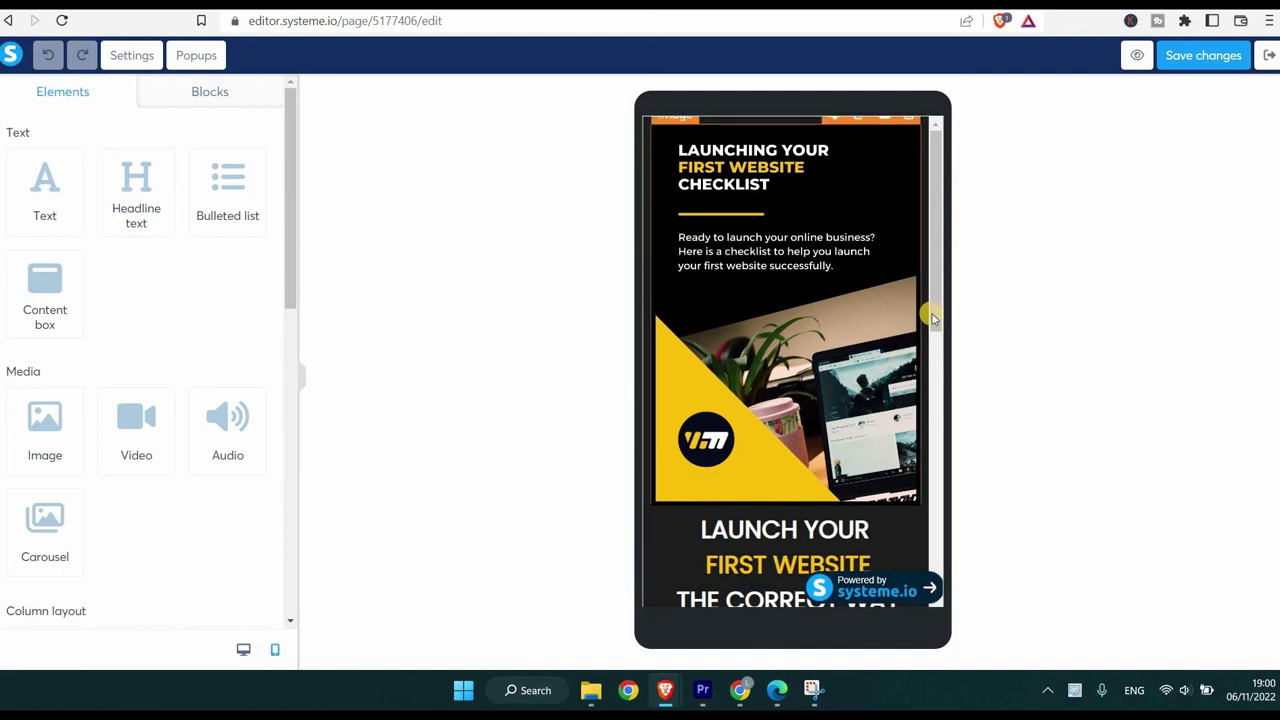
{"action": "left_click", "coordinate": [934, 386]}
{"action": "left_click_drag", "start_coordinate": [934, 386], "coordinate": [936, 265]}
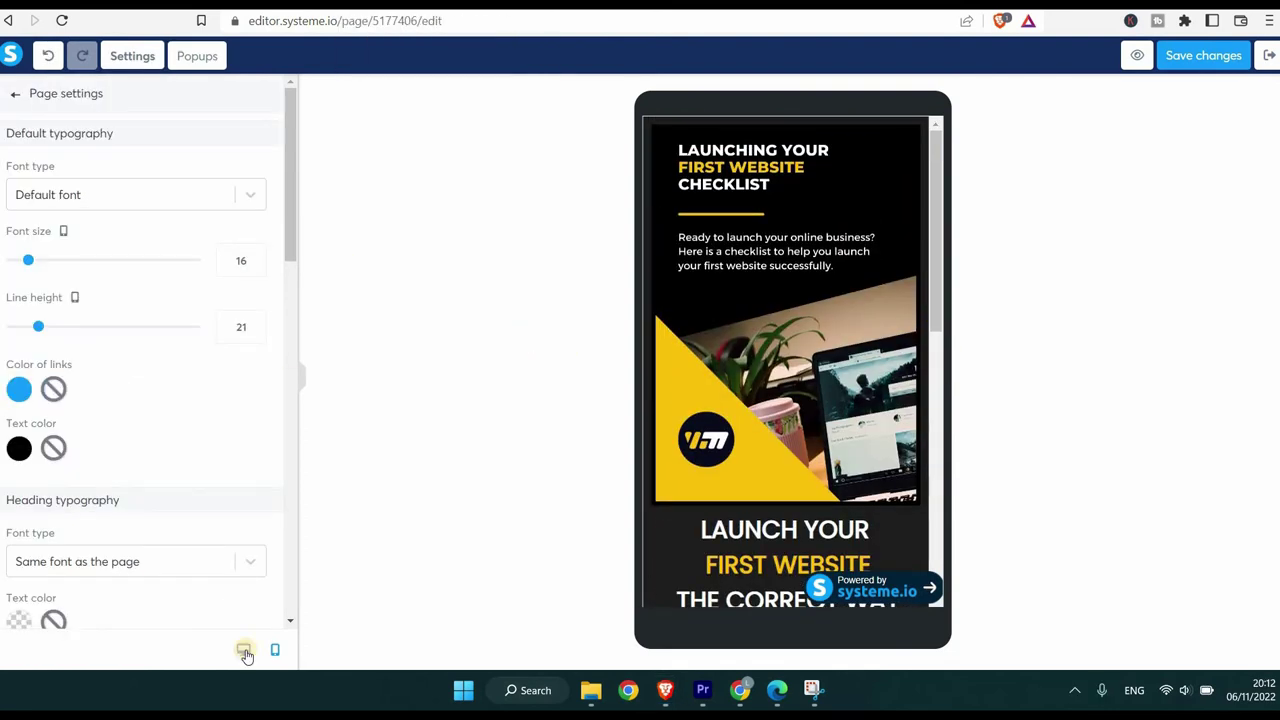
Back in desktop layout, add a new subscribe popup and change its heading to 'Subscribe For Free'
{"action": "left_click", "coordinate": [243, 650]}
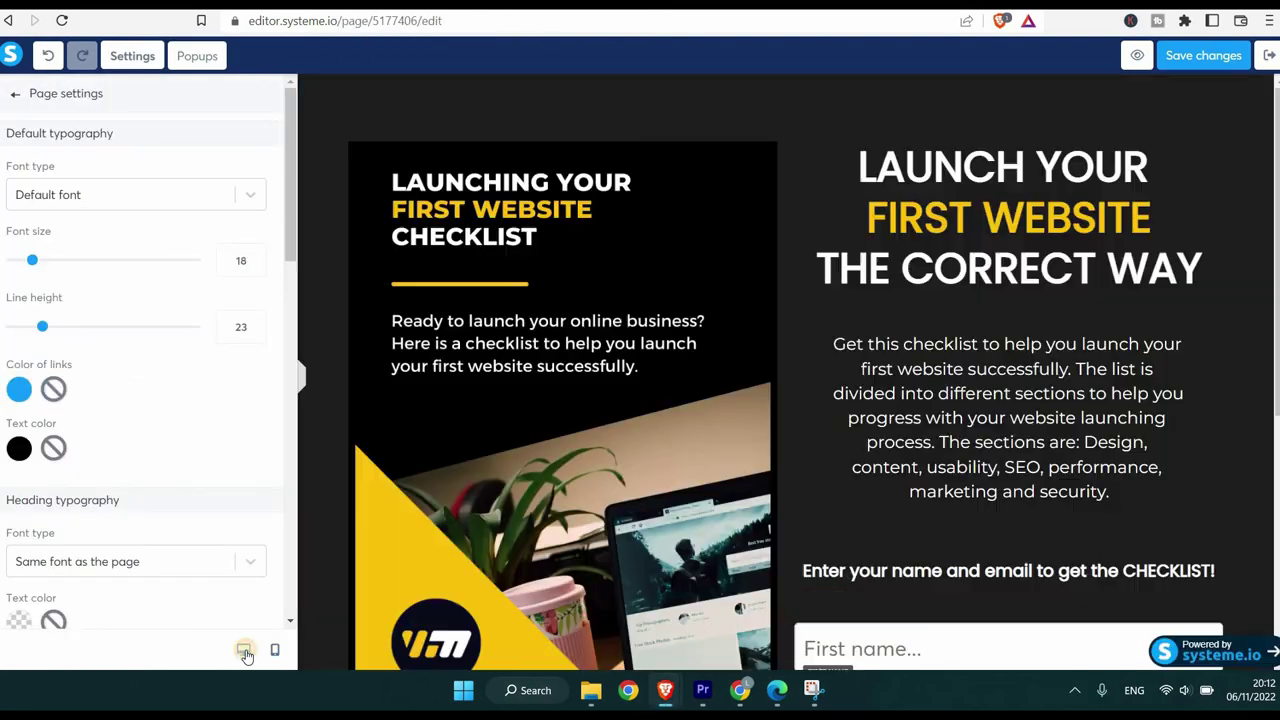
{"action": "left_click", "coordinate": [196, 58]}
{"action": "left_click", "coordinate": [152, 160]}
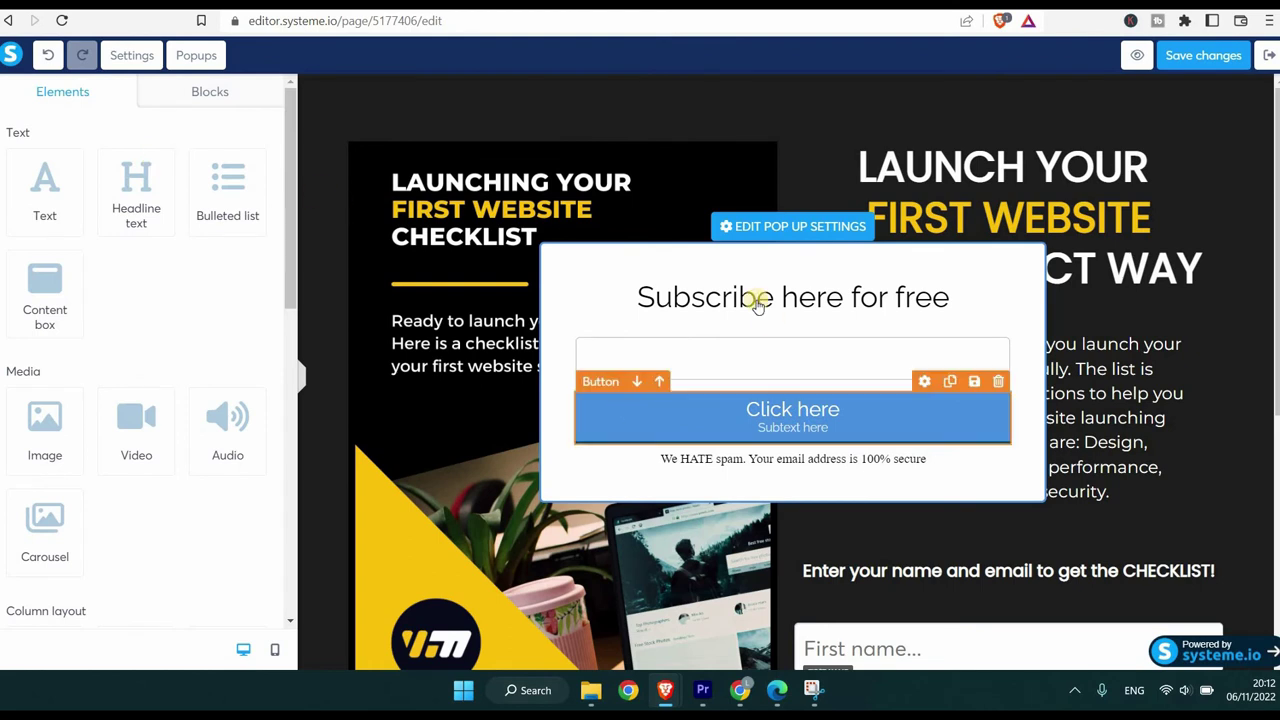
{"action": "left_click", "coordinate": [845, 298]}
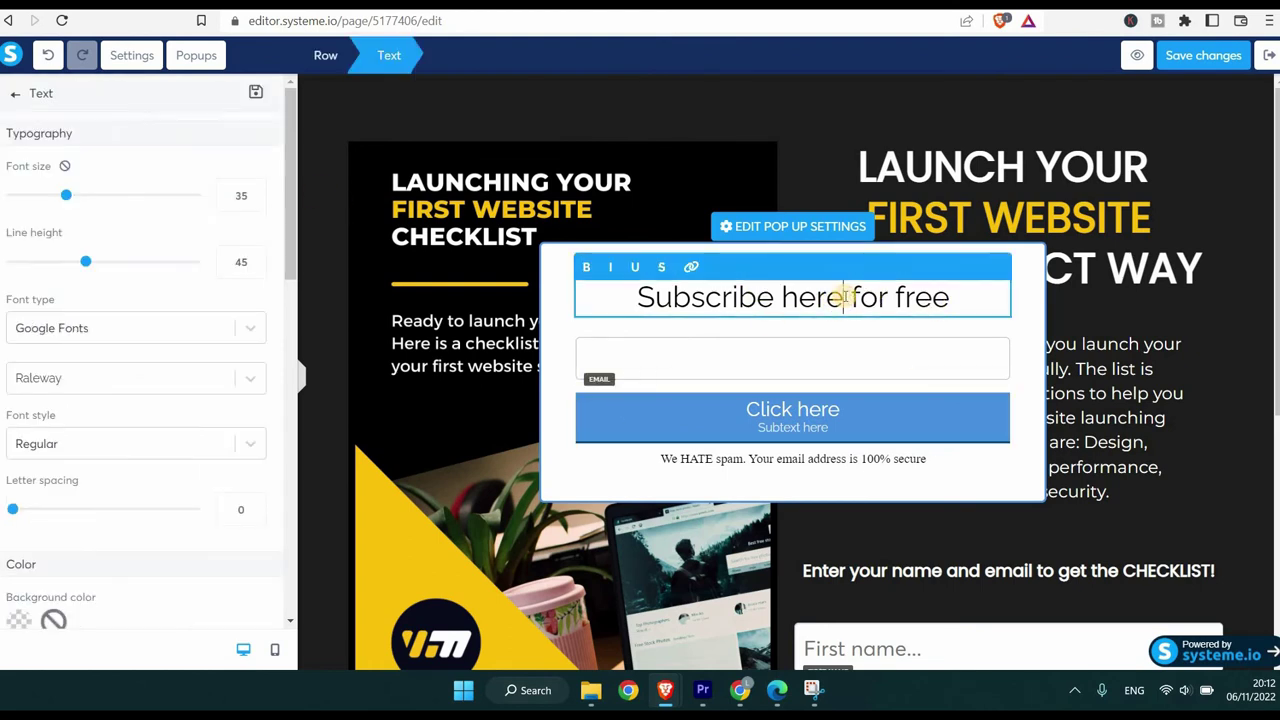
{"action": "key", "text": "BackSpace"}
{"action": "key", "text": "BackSpace"}
{"action": "key", "text": "BackSpace"}
{"action": "key", "text": "BackSpace"}
{"action": "key", "text": "BackSpace"}
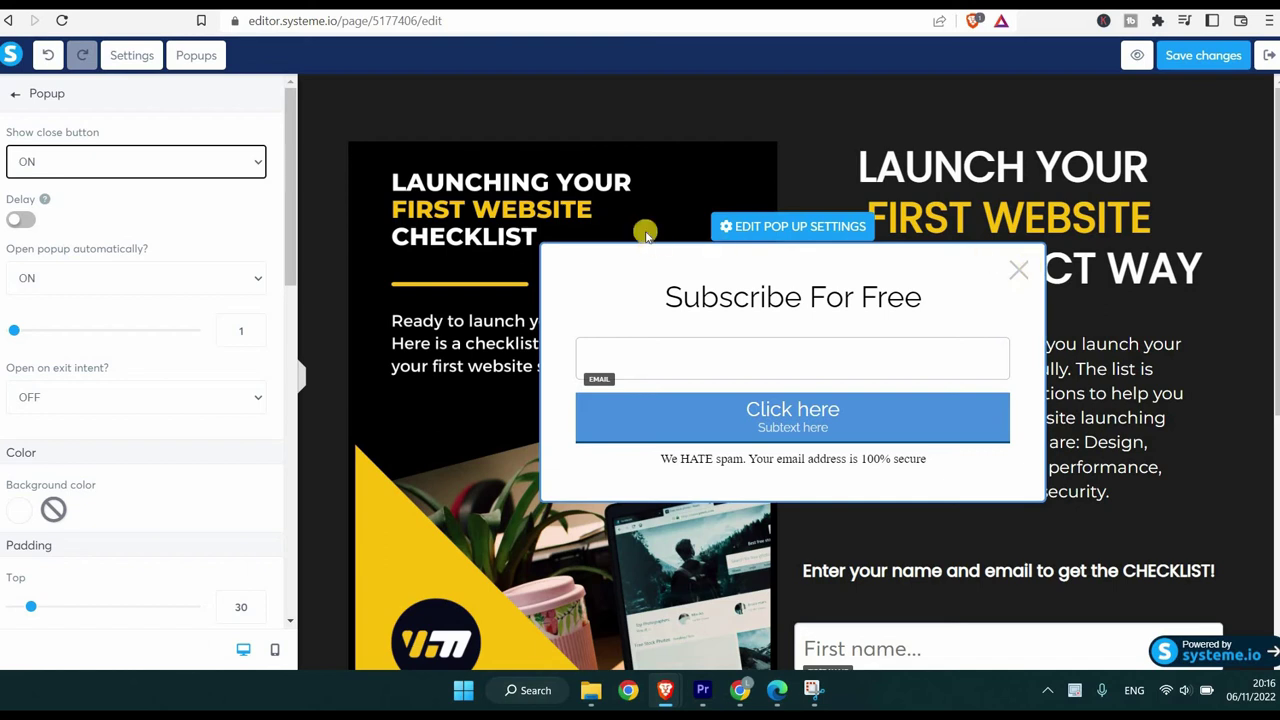
Turn on the reappear delay, disable automatic opening, enable exit-intent opening, and save the popup
{"action": "left_click", "coordinate": [17, 221]}
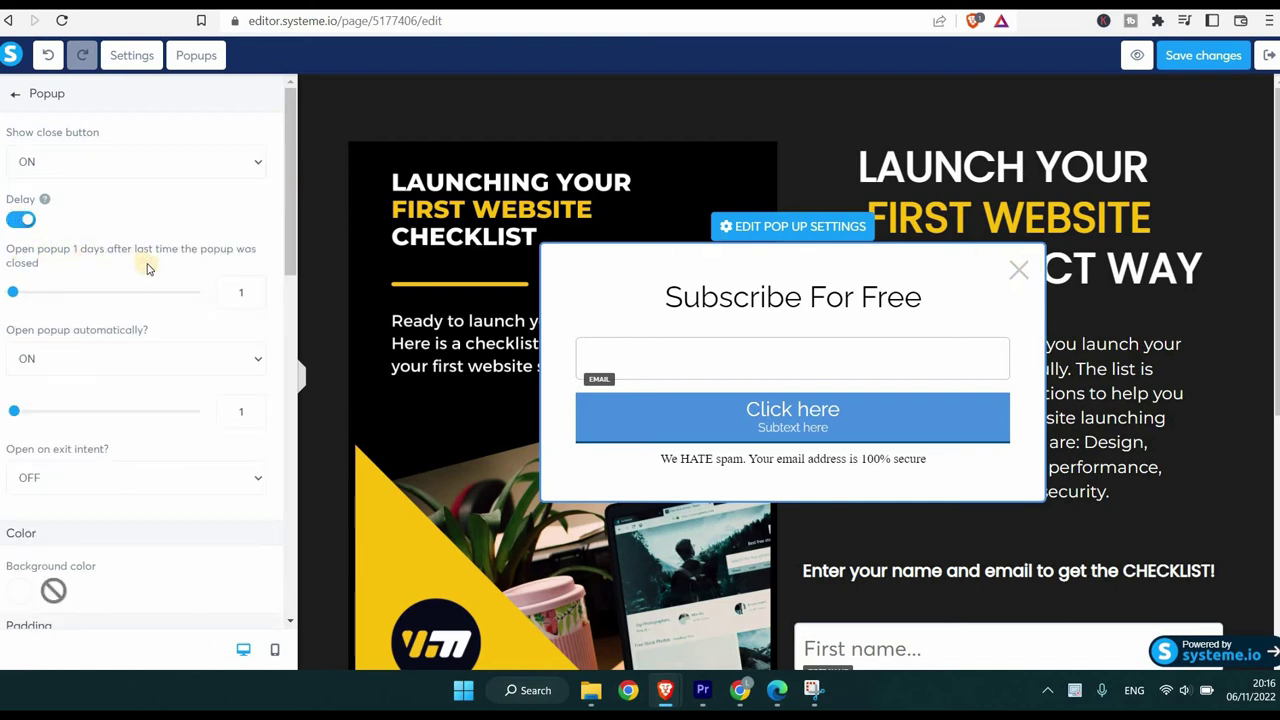
{"action": "left_click", "coordinate": [71, 358]}
{"action": "left_click", "coordinate": [71, 383]}
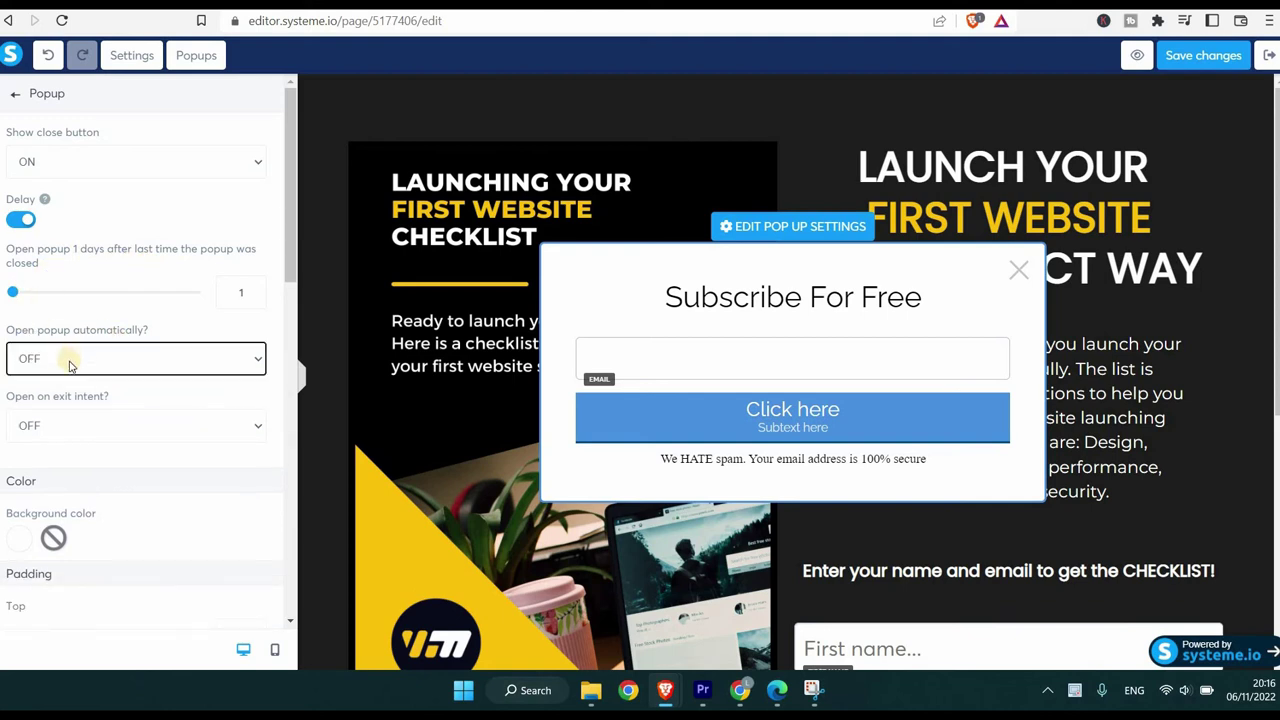
{"action": "left_click", "coordinate": [71, 422]}
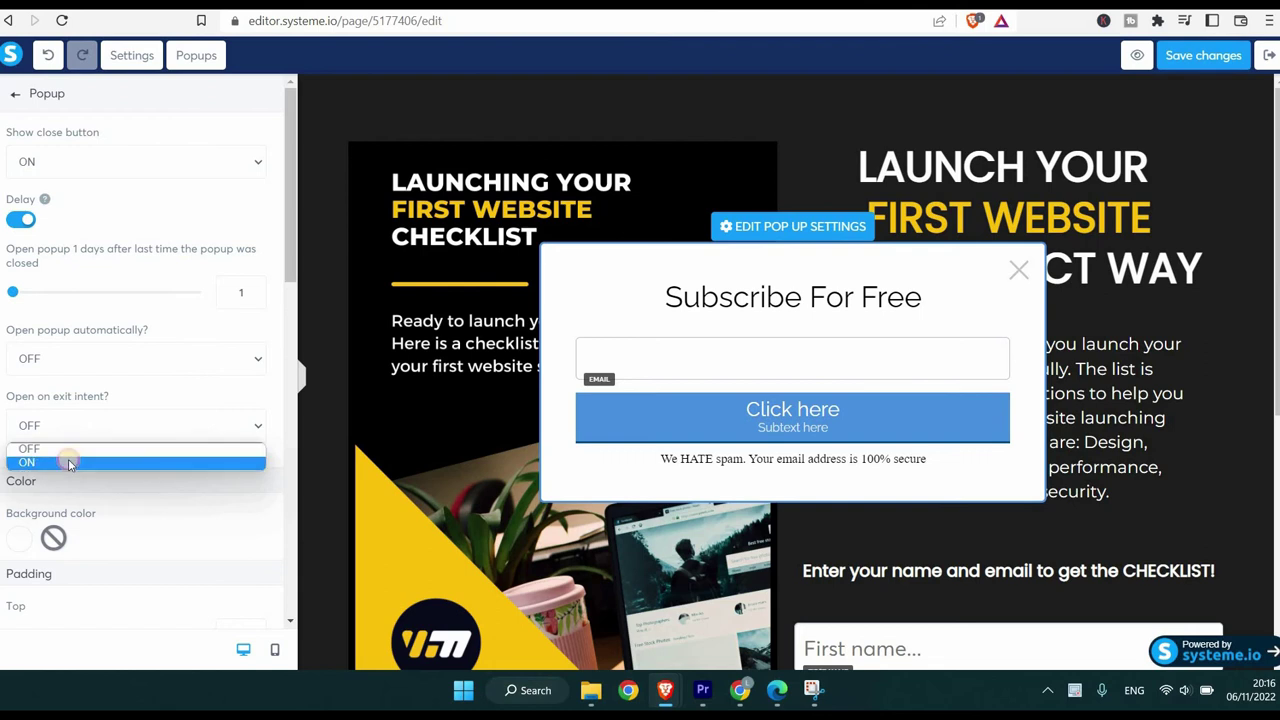
{"action": "left_click", "coordinate": [70, 463]}
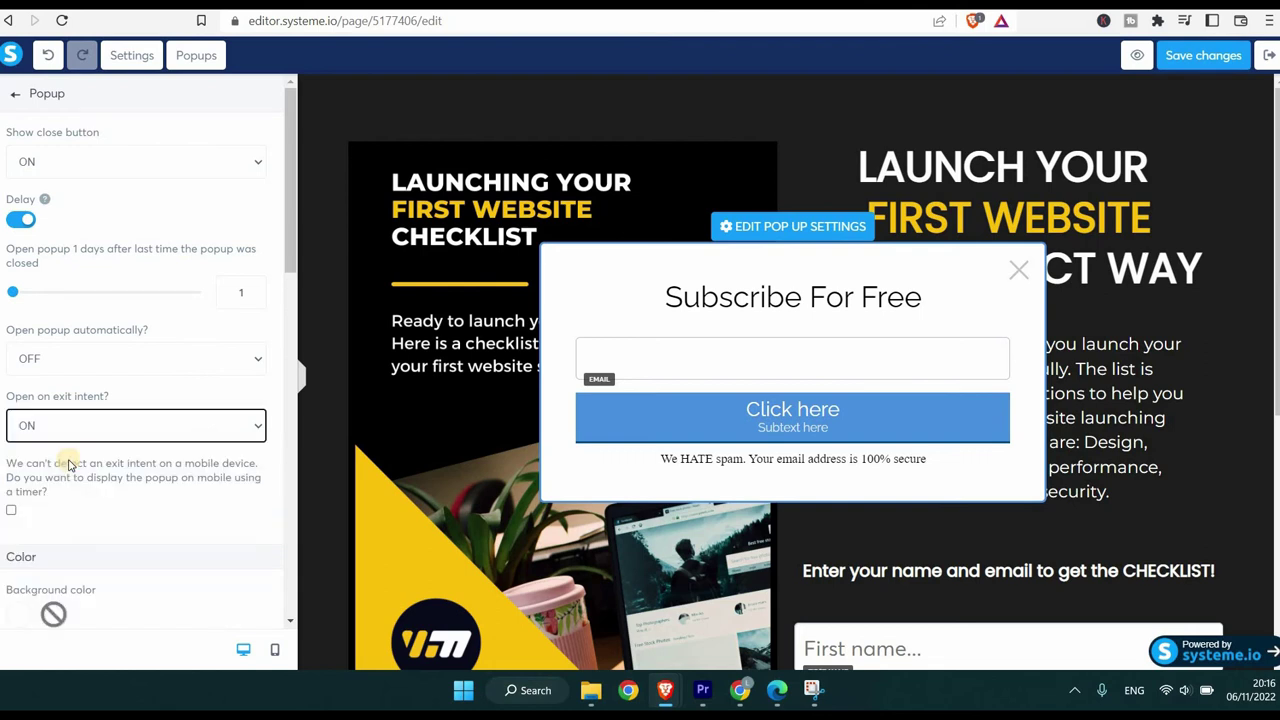
{"action": "left_click", "coordinate": [1184, 66]}
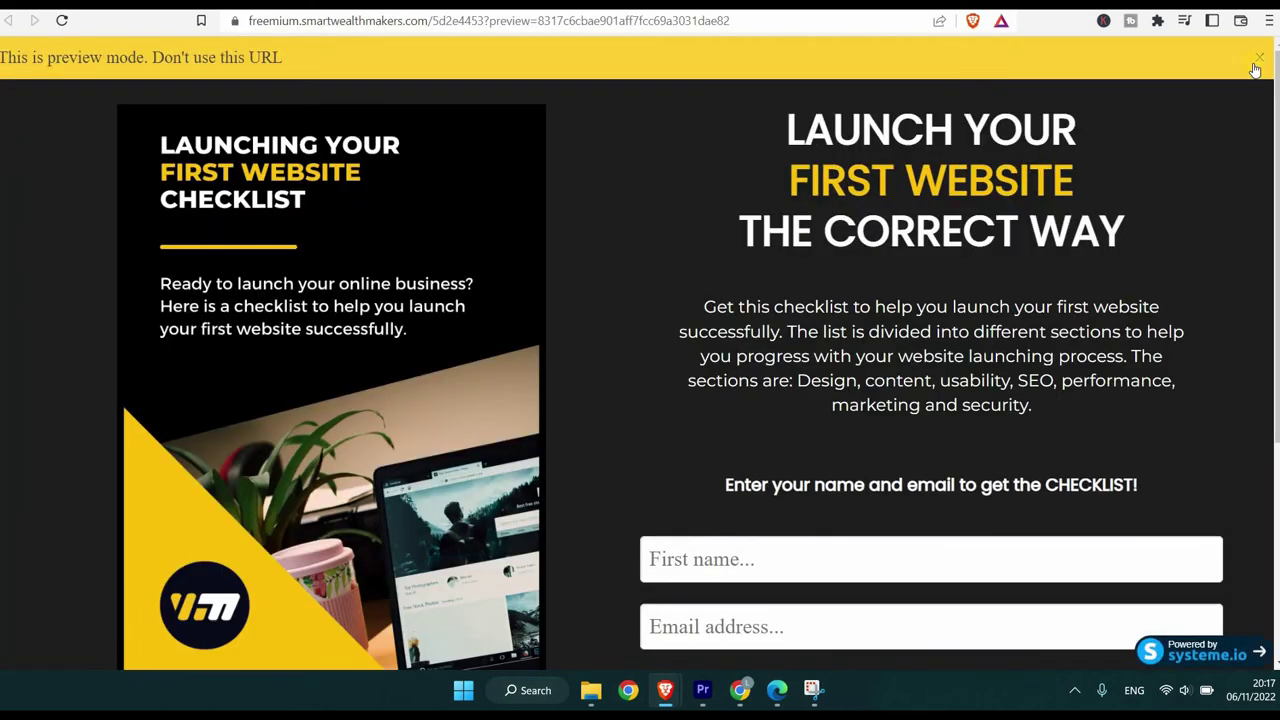
Close the yellow preview-mode notice on the squeeze page preview
{"action": "left_click", "coordinate": [1258, 60]}
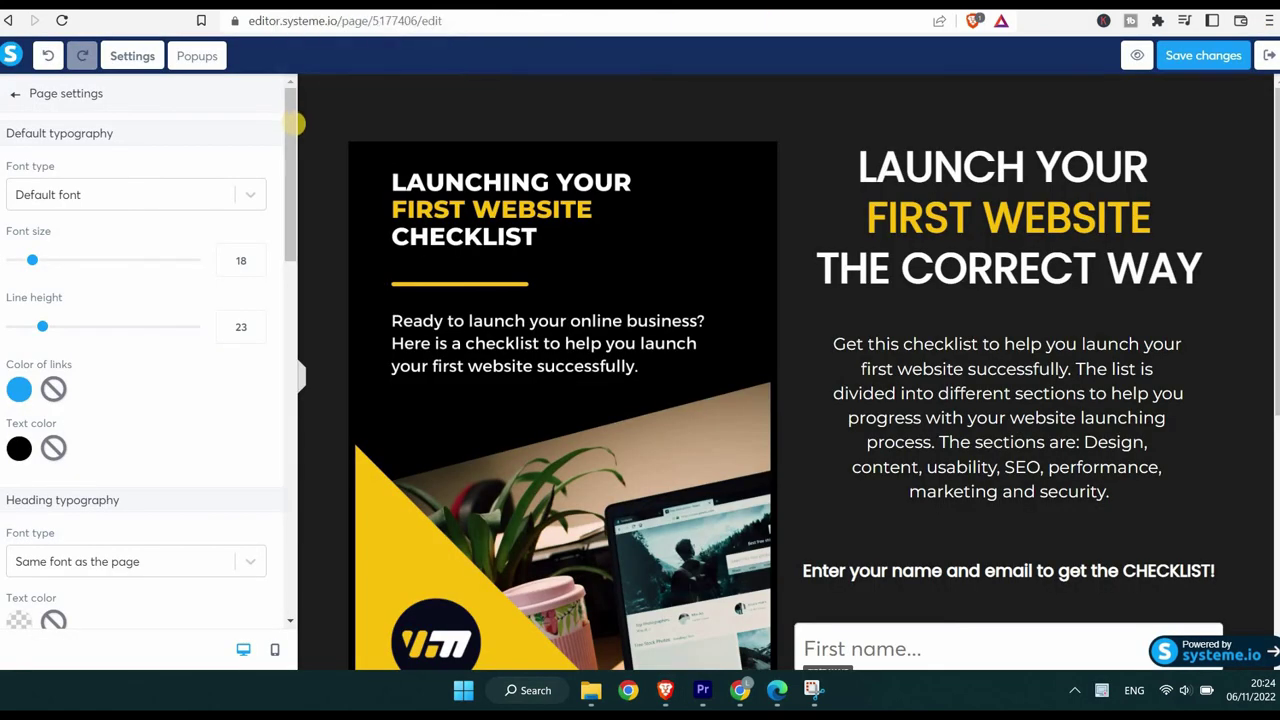
Replace the SEO title 'Squeeze page' with 'Smart Wealth Makers' and save the page
{"action": "left_click_drag", "start_coordinate": [291, 171], "coordinate": [287, 370]}
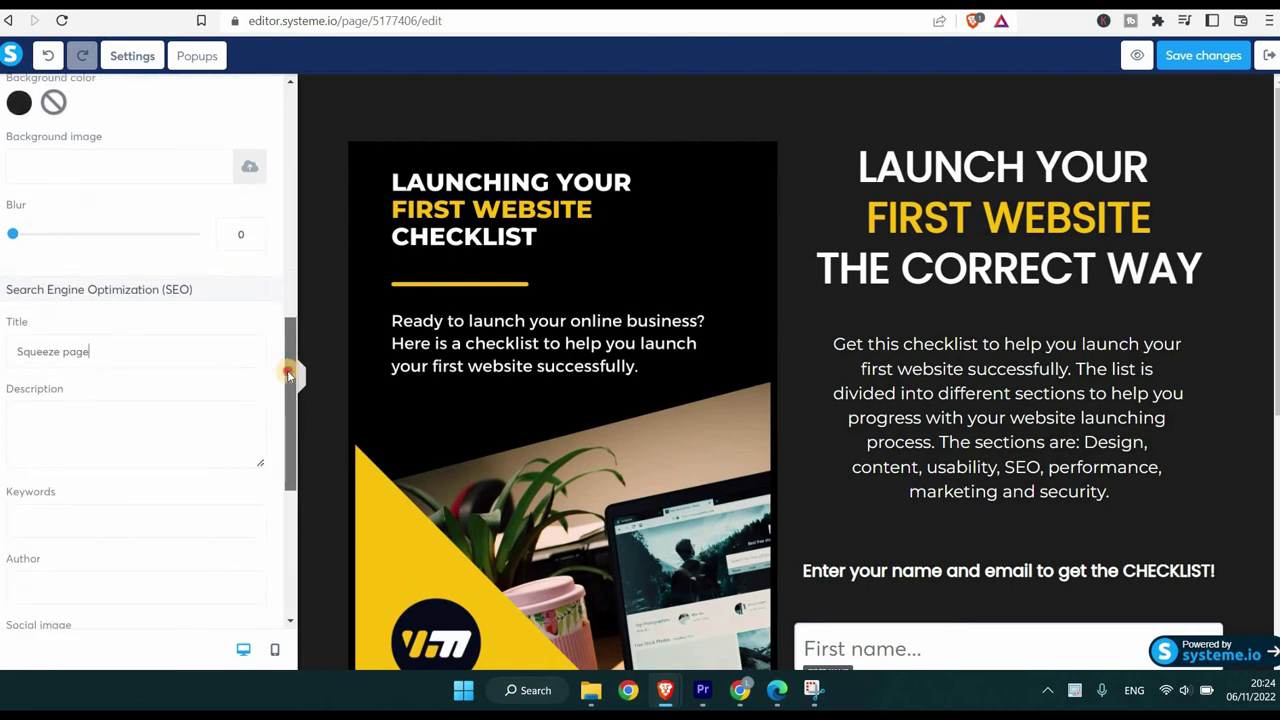
{"action": "left_click_drag", "start_coordinate": [8, 233], "coordinate": [214, 231]}
{"action": "left_click_drag", "start_coordinate": [123, 297], "coordinate": [14, 298]}
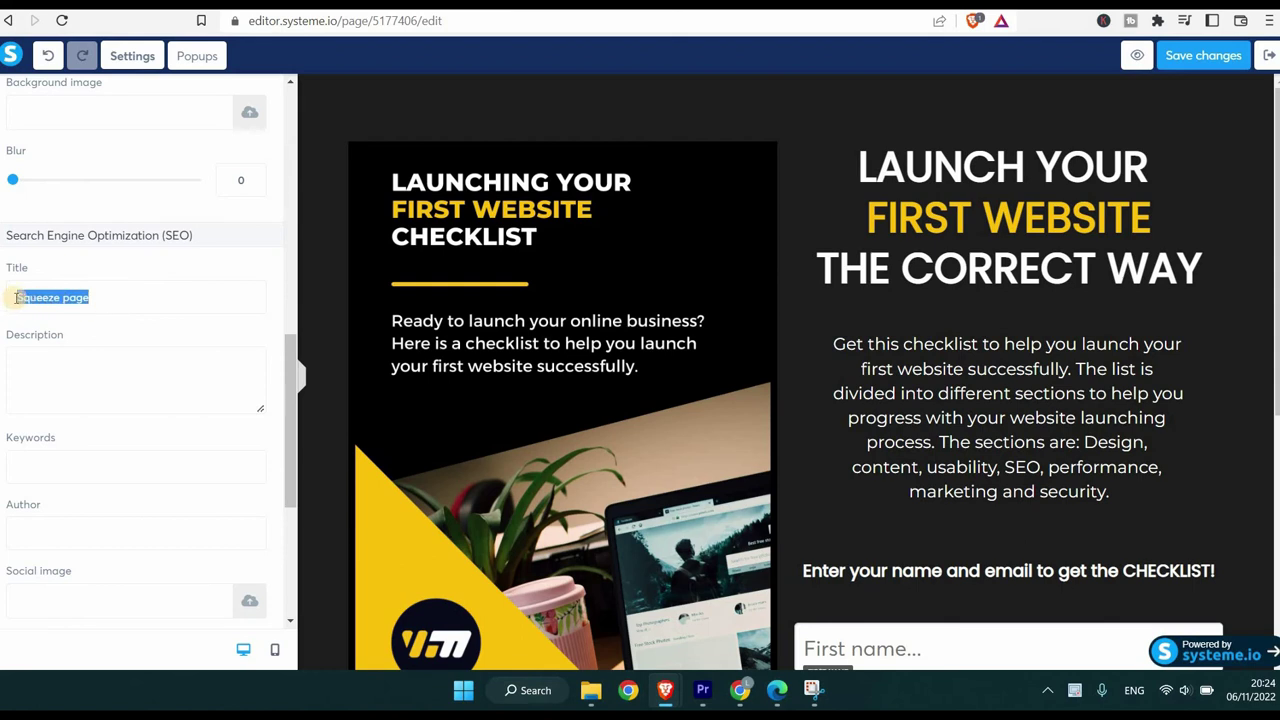
{"action": "type", "text": "Ema"}
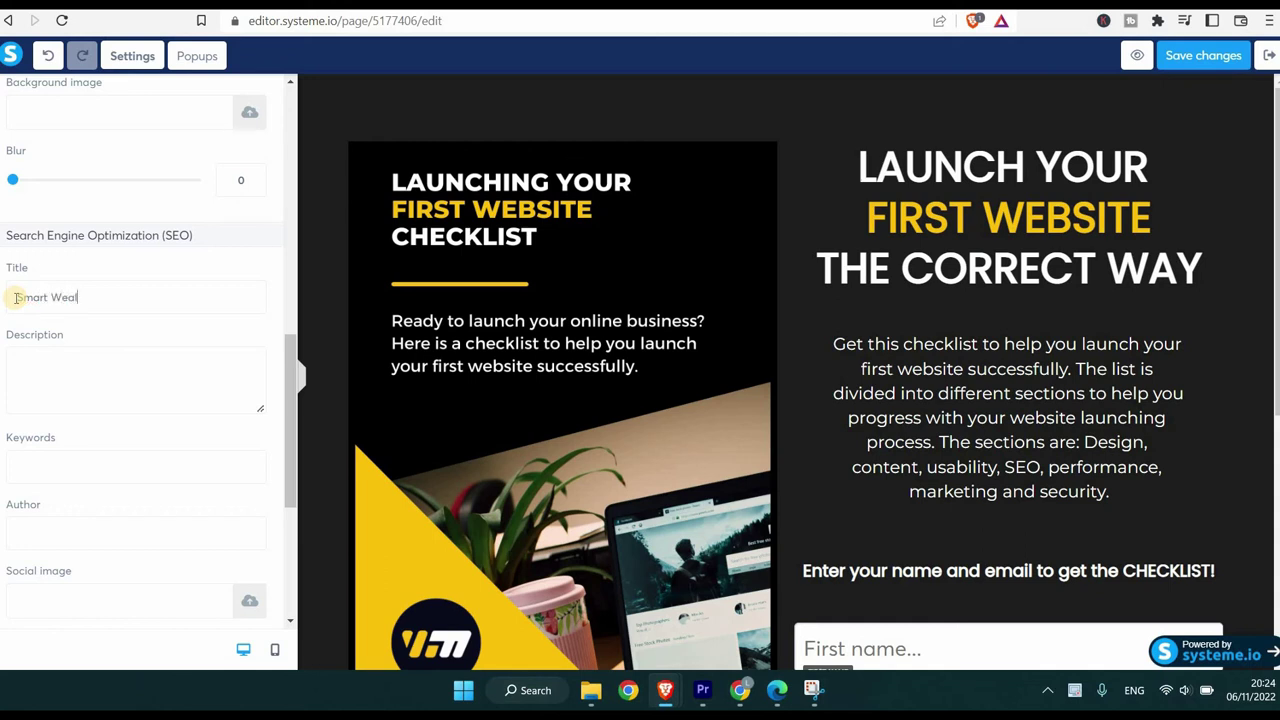
{"action": "type", "text": "rt Wealth Makers"}
{"action": "left_click", "coordinate": [146, 348]}
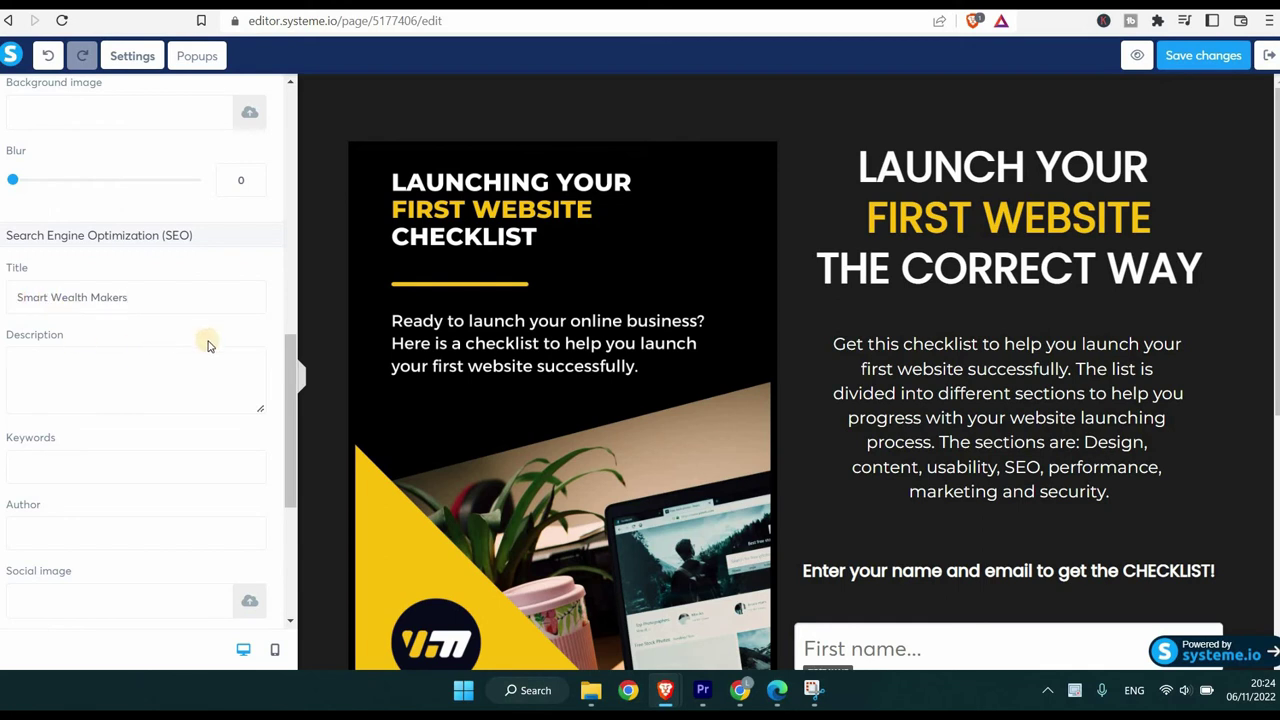
{"action": "left_click", "coordinate": [1192, 64]}
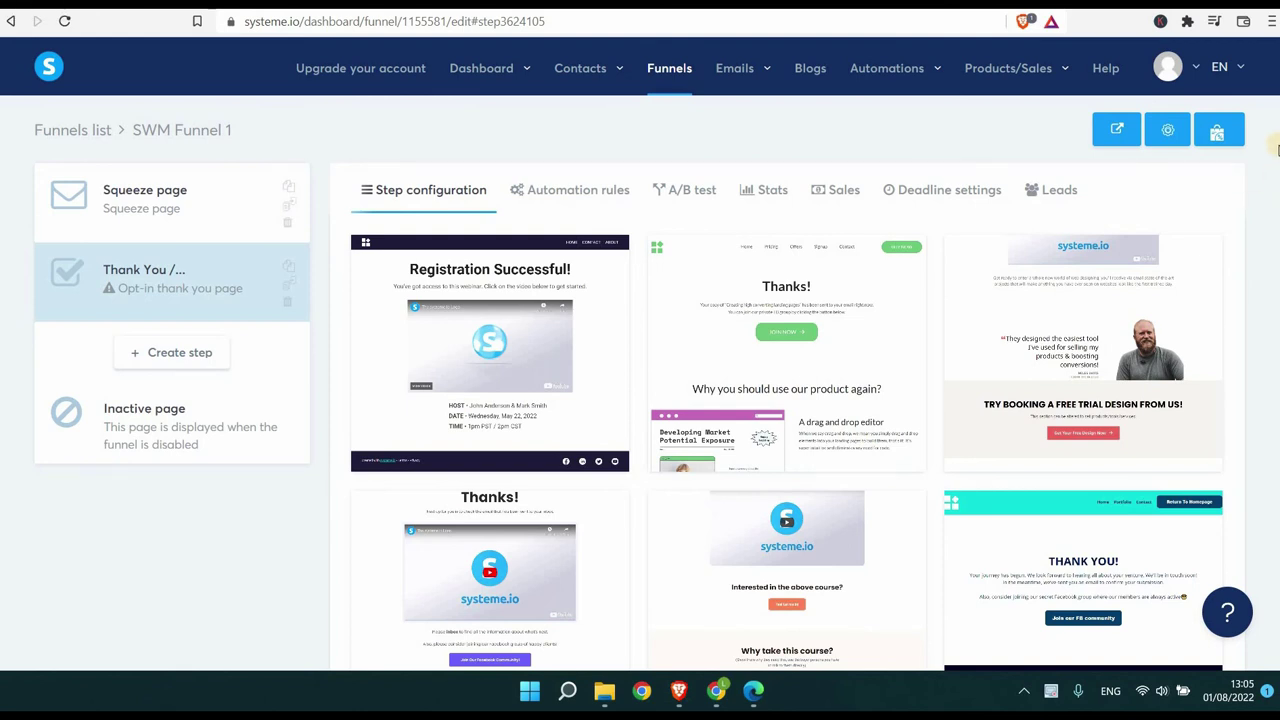
Preview the snowy Congratulations template from further down the thank-you template grid
{"action": "scroll", "coordinate": [1274, 146], "scroll_direction": "down", "scroll_amount": 2}
{"action": "scroll", "coordinate": [1274, 146], "scroll_direction": "down", "scroll_amount": 16}
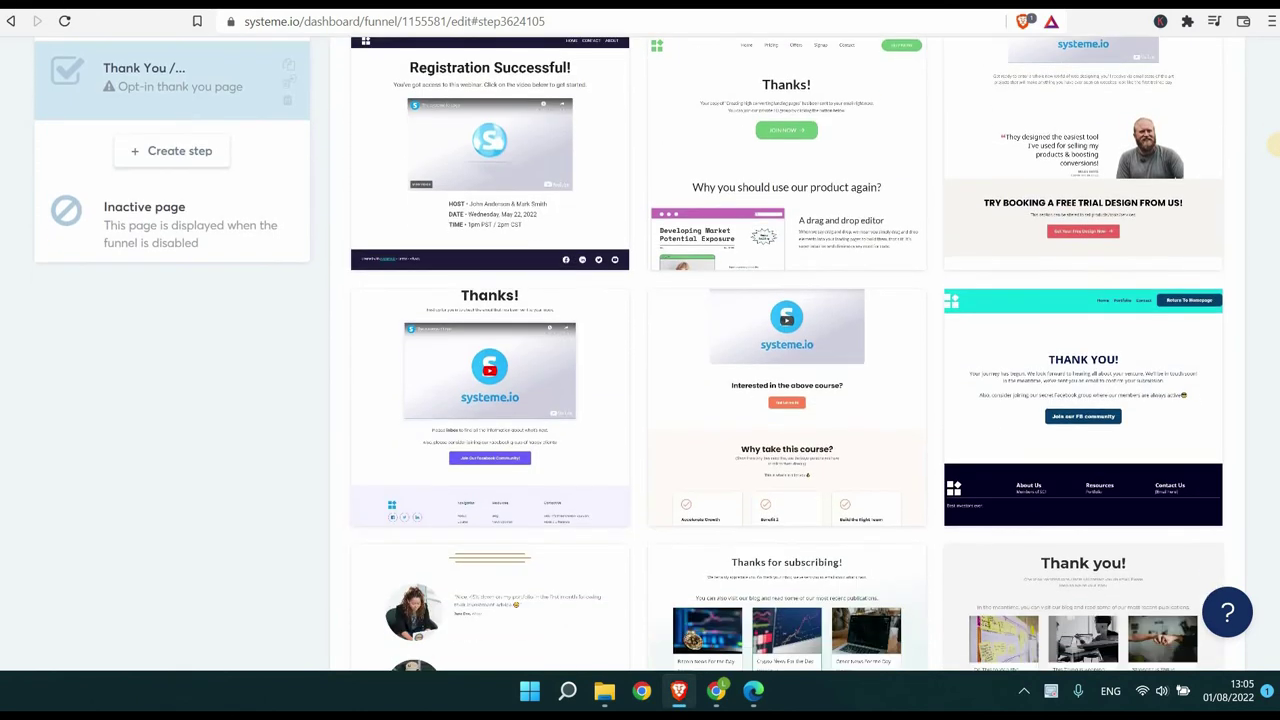
{"action": "scroll", "coordinate": [1273, 146], "scroll_direction": "down", "scroll_amount": 9}
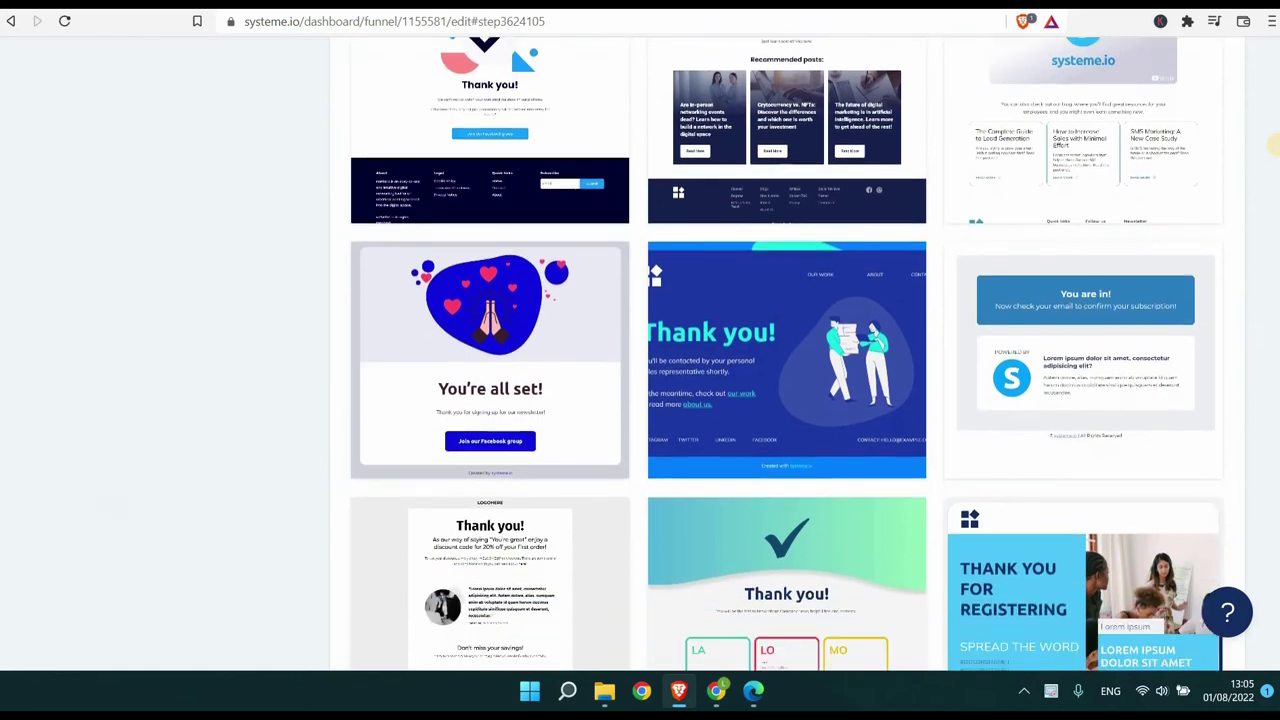
{"action": "scroll", "coordinate": [1273, 146], "scroll_direction": "down", "scroll_amount": 4}
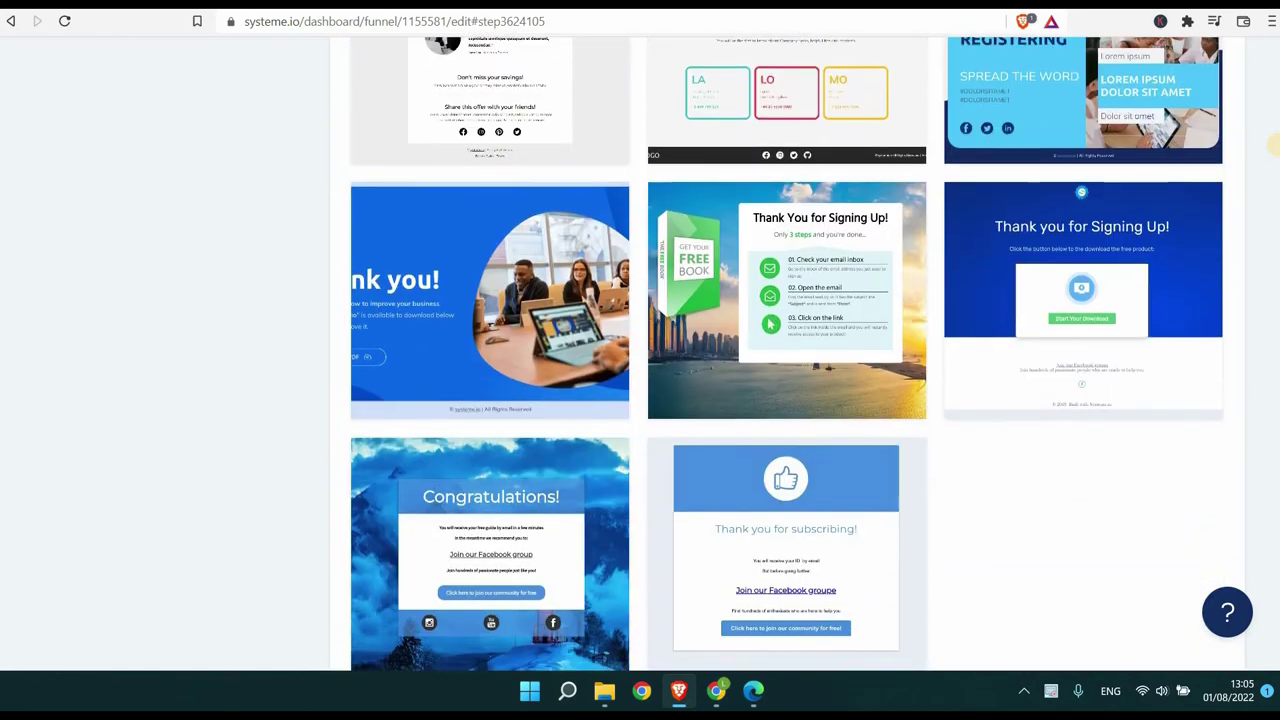
{"action": "left_click", "coordinate": [551, 509]}
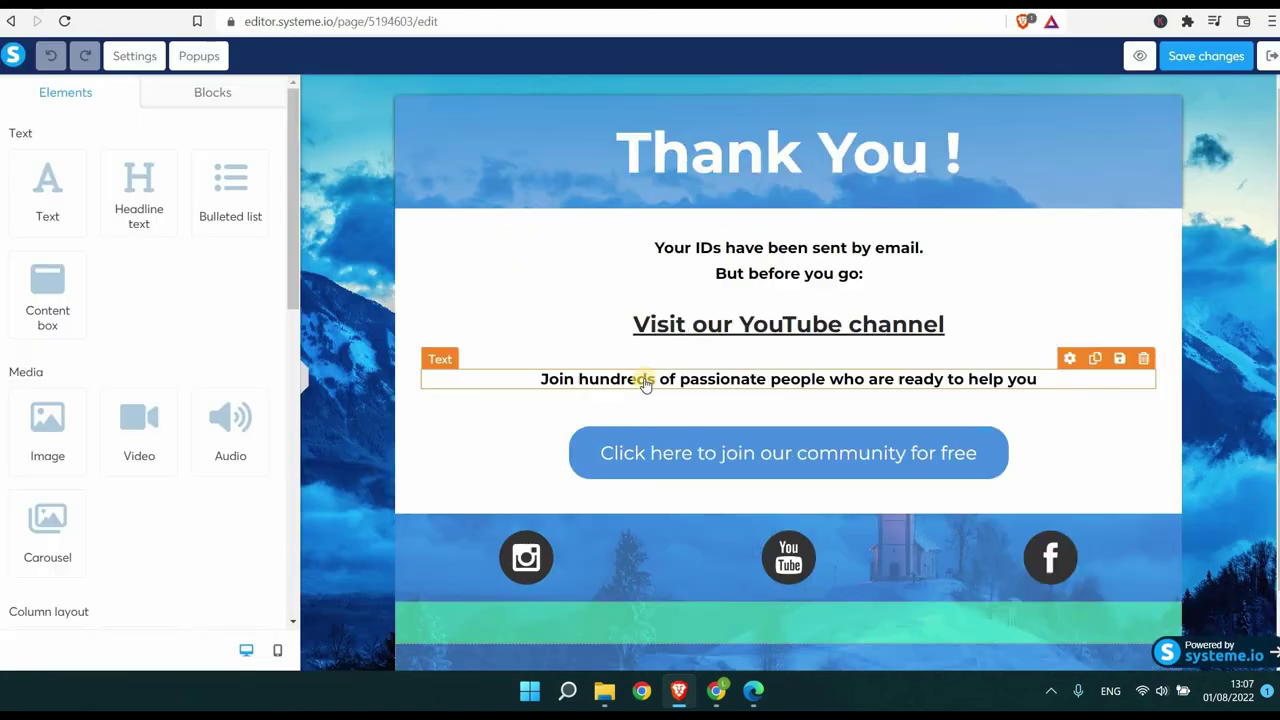
Reword the community line to end 'share same intrest as you' and fix the headline and 'Visi' typos
{"action": "left_click", "coordinate": [980, 372]}
{"action": "left_click_drag", "start_coordinate": [1036, 372], "coordinate": [866, 374]}
{"action": "type", "text": "share same intrest as "}
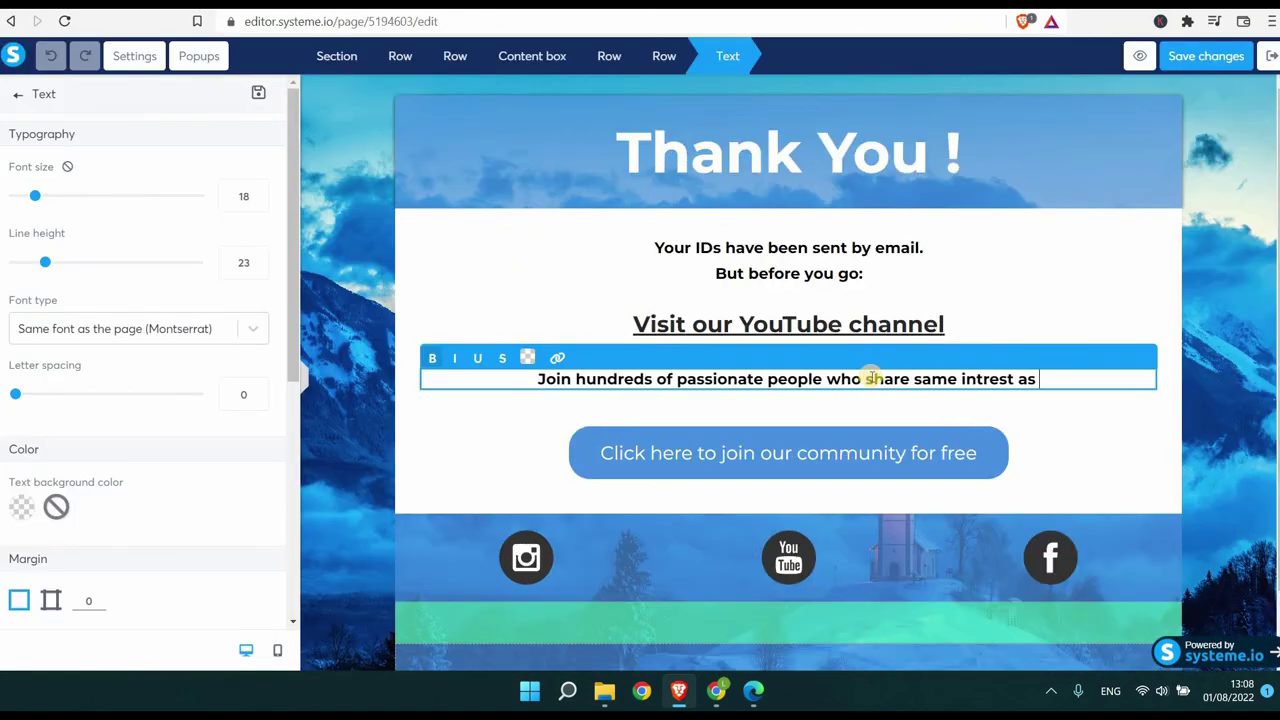
{"action": "type", "text": "you"}
{"action": "left_click", "coordinate": [857, 323]}
{"action": "key", "text": "BackSpace"}
{"action": "type", "text": "C"}
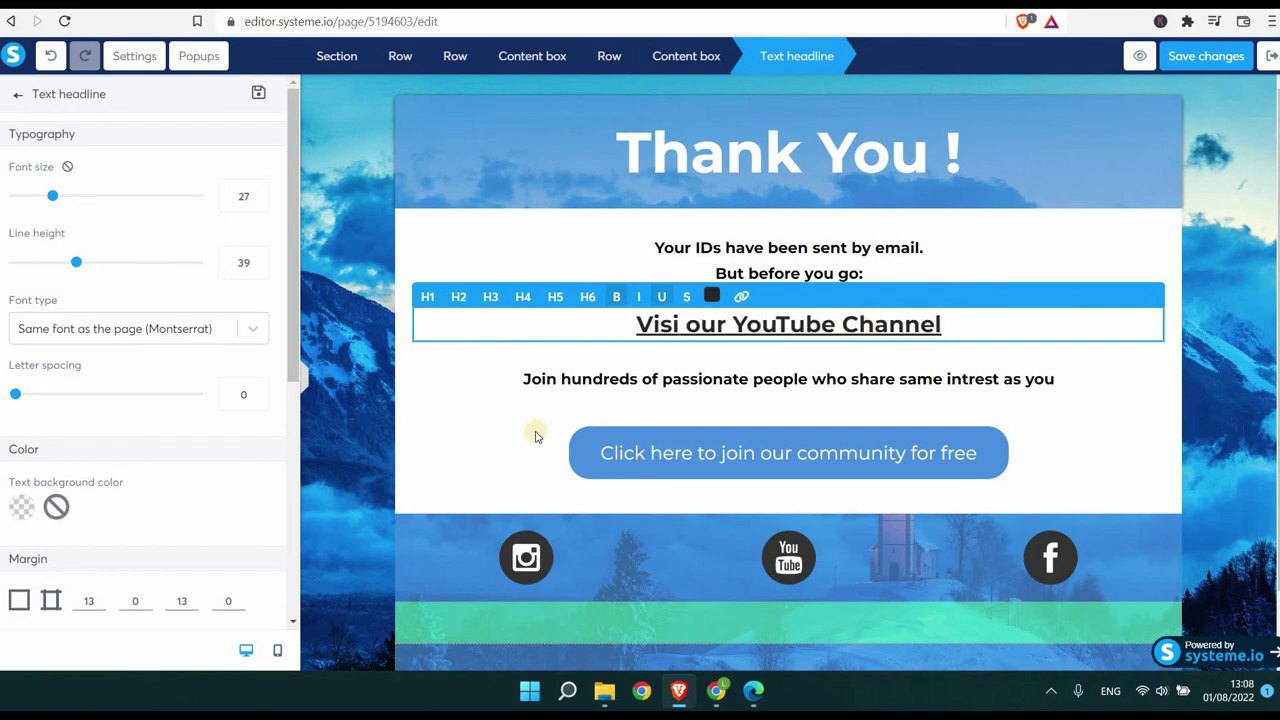
{"action": "type", "text": "t"}
{"action": "left_click", "coordinate": [505, 432]}
Clear the community button's link address and delete the word 'IDs' from the first line
{"action": "left_click", "coordinate": [851, 451]}
{"action": "scroll", "coordinate": [294, 211], "scroll_direction": "down", "scroll_amount": 1}
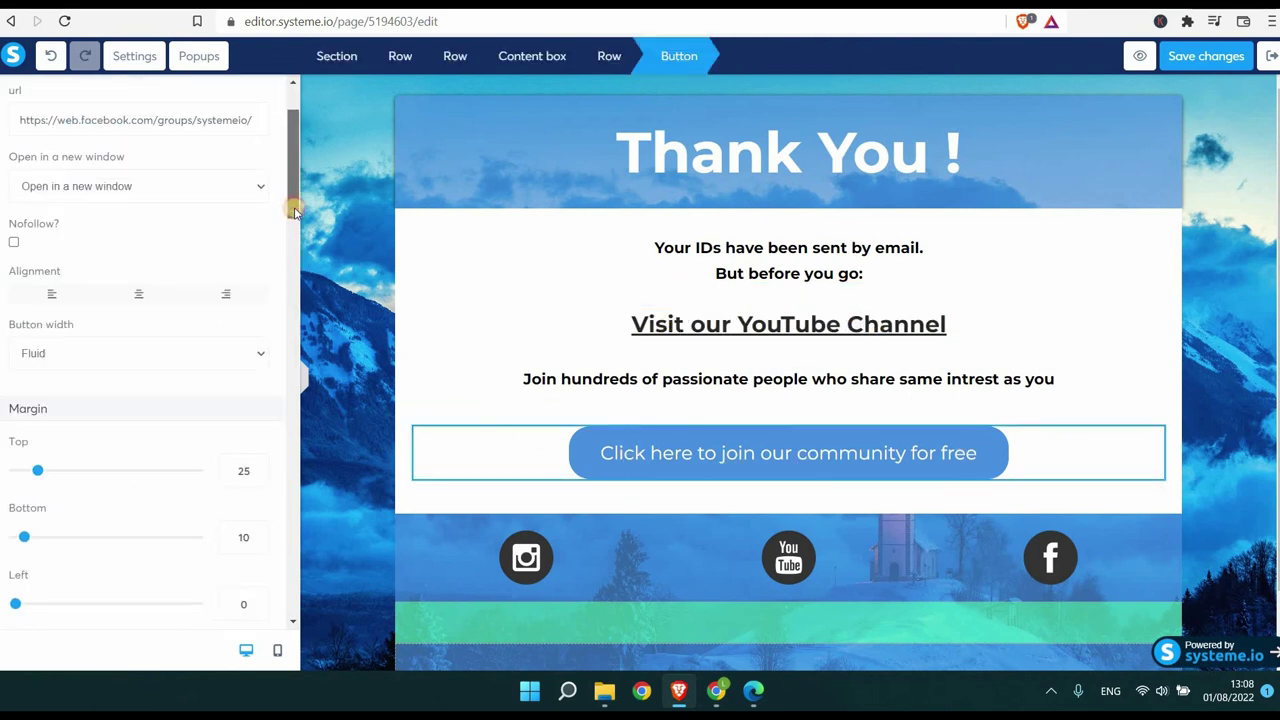
{"action": "scroll", "coordinate": [294, 211], "scroll_direction": "up", "scroll_amount": 1}
{"action": "triple_click", "coordinate": [16, 184]}
{"action": "key", "text": "BackSpace"}
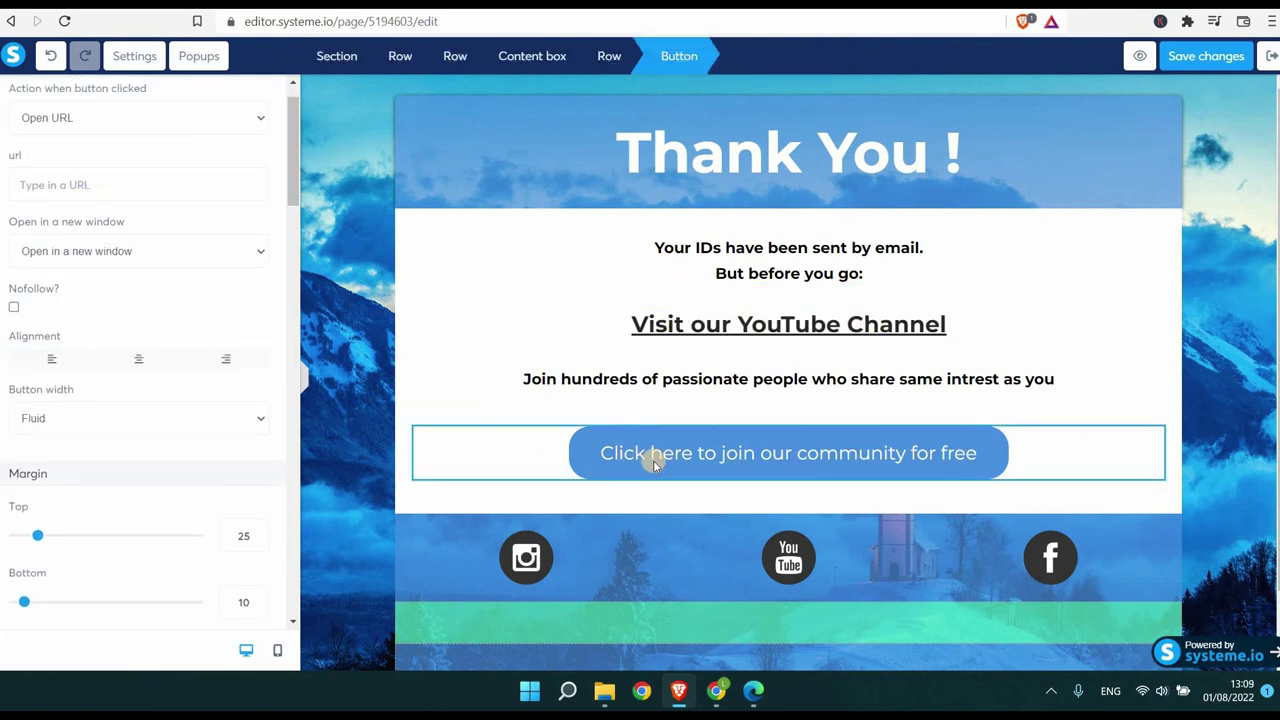
{"action": "double_click", "coordinate": [712, 247]}
{"action": "key", "text": "BackSpace"}
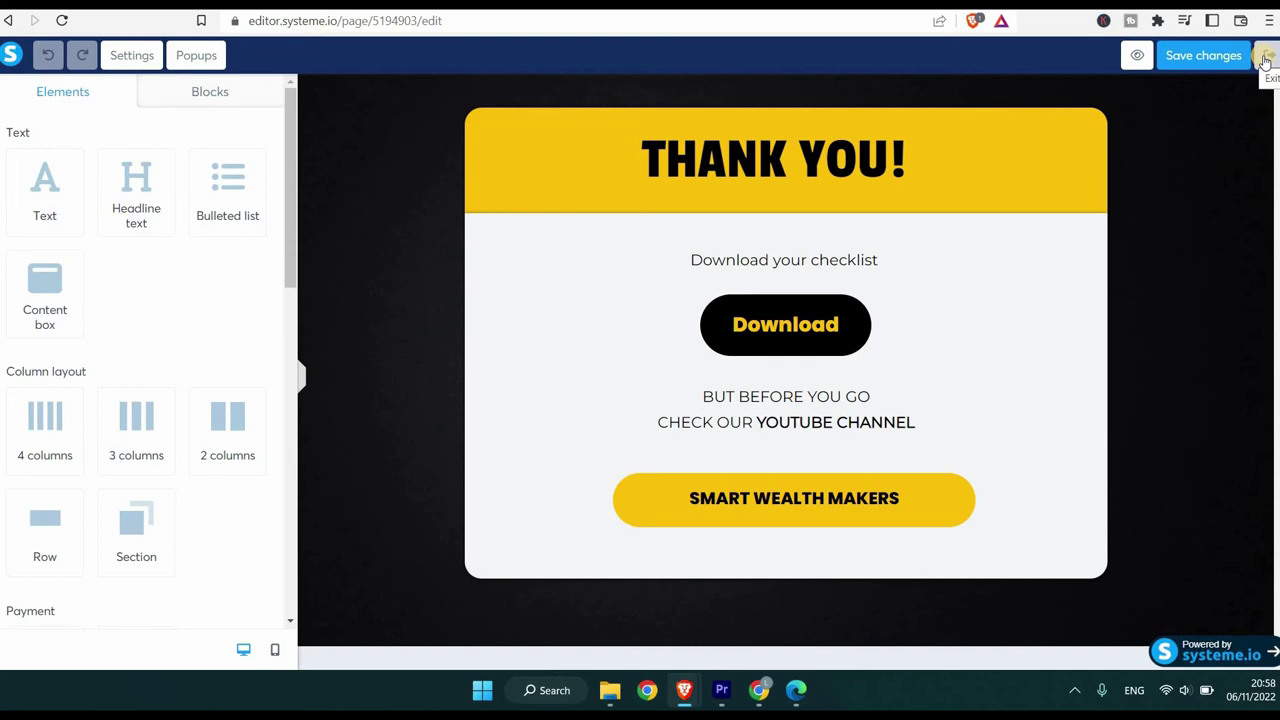
Test the SMART WEALTH MAKERS button's link to the YouTube channel
{"action": "left_click", "coordinate": [673, 470]}
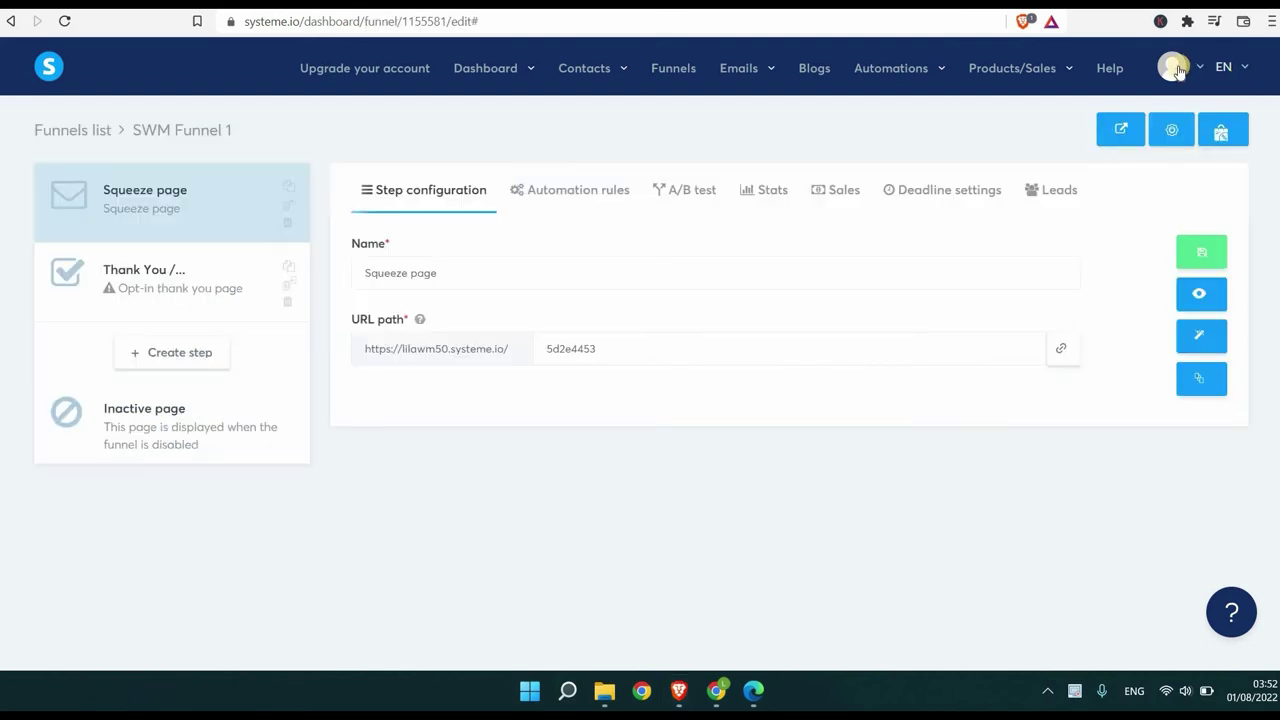
Add the custom domain funnel.smartwealthmakers.com in account settings and select its cloudfront CNAME target
{"action": "left_click", "coordinate": [1176, 67]}
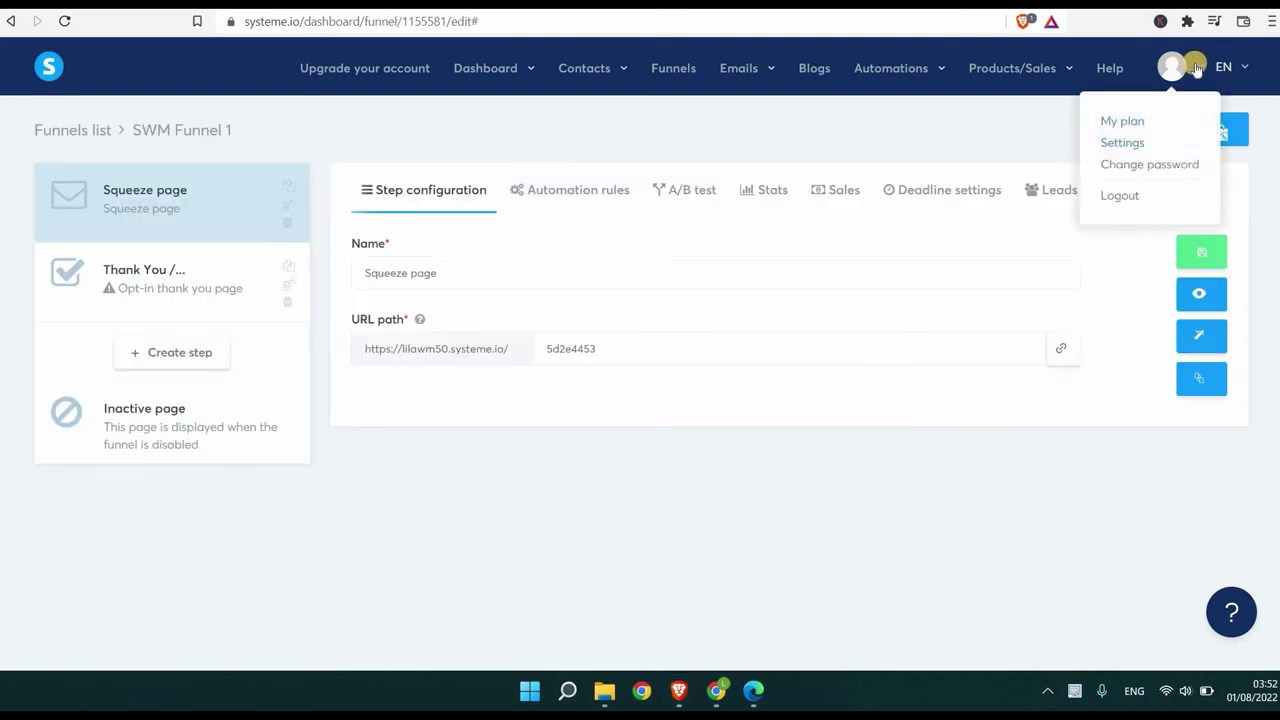
{"action": "left_click", "coordinate": [1122, 142]}
{"action": "left_click", "coordinate": [238, 420]}
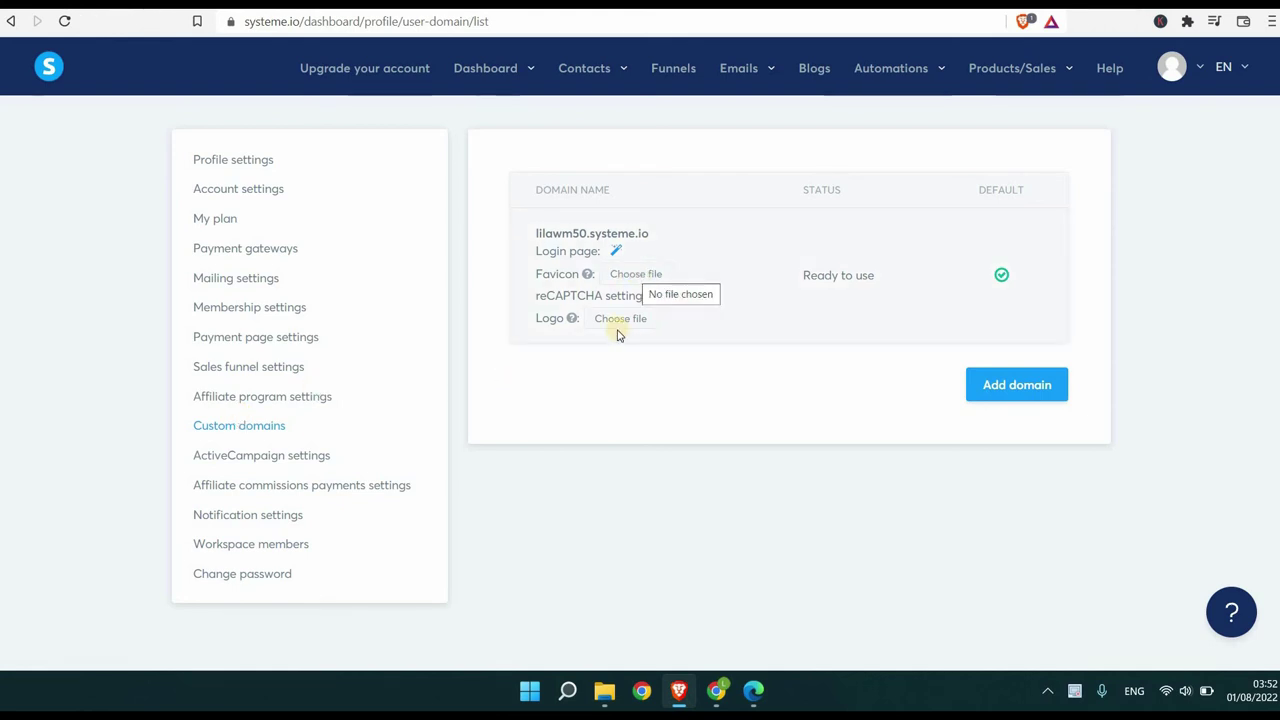
{"action": "left_click", "coordinate": [992, 386]}
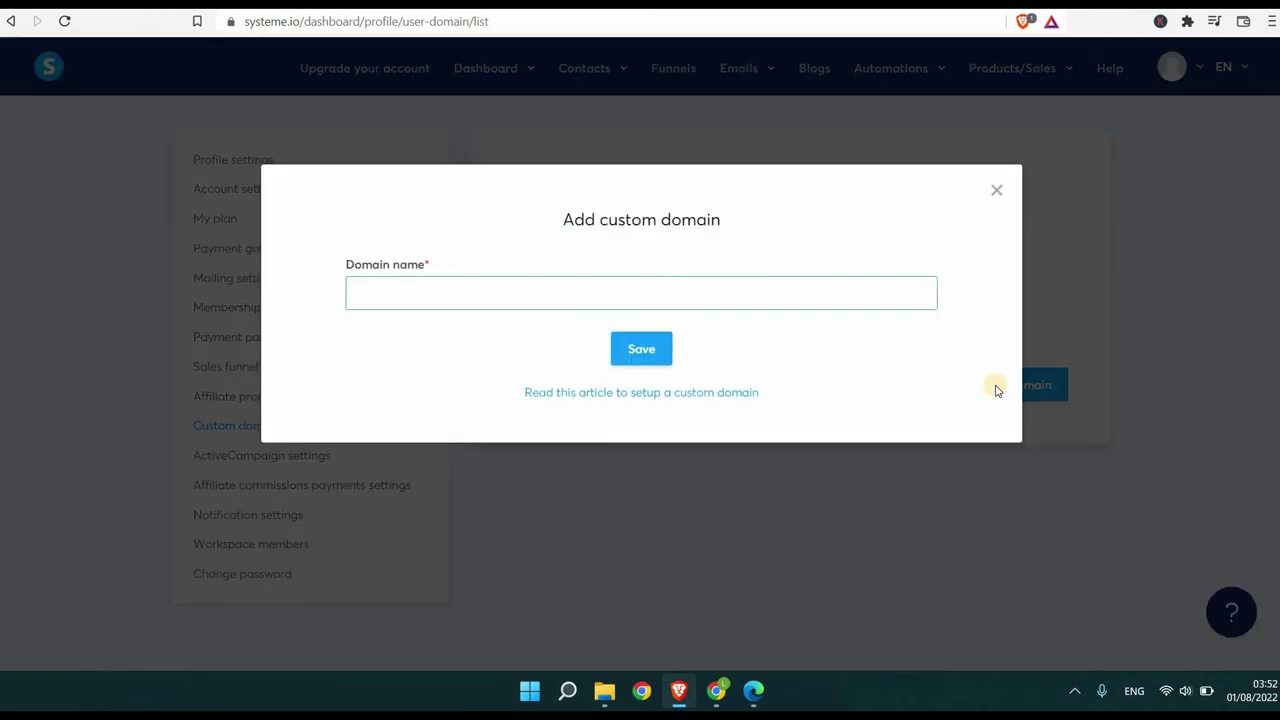
{"action": "type", "text": "funnel.smartwealthmakers.com"}
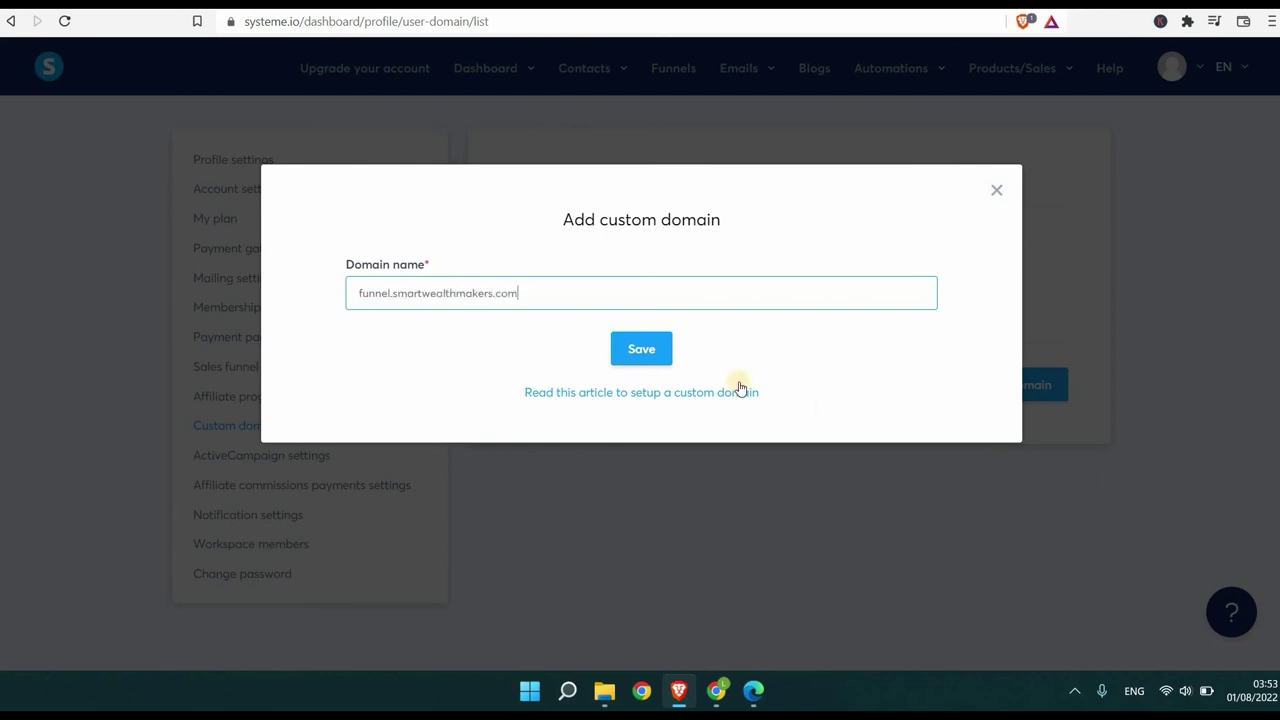
{"action": "left_click", "coordinate": [645, 350]}
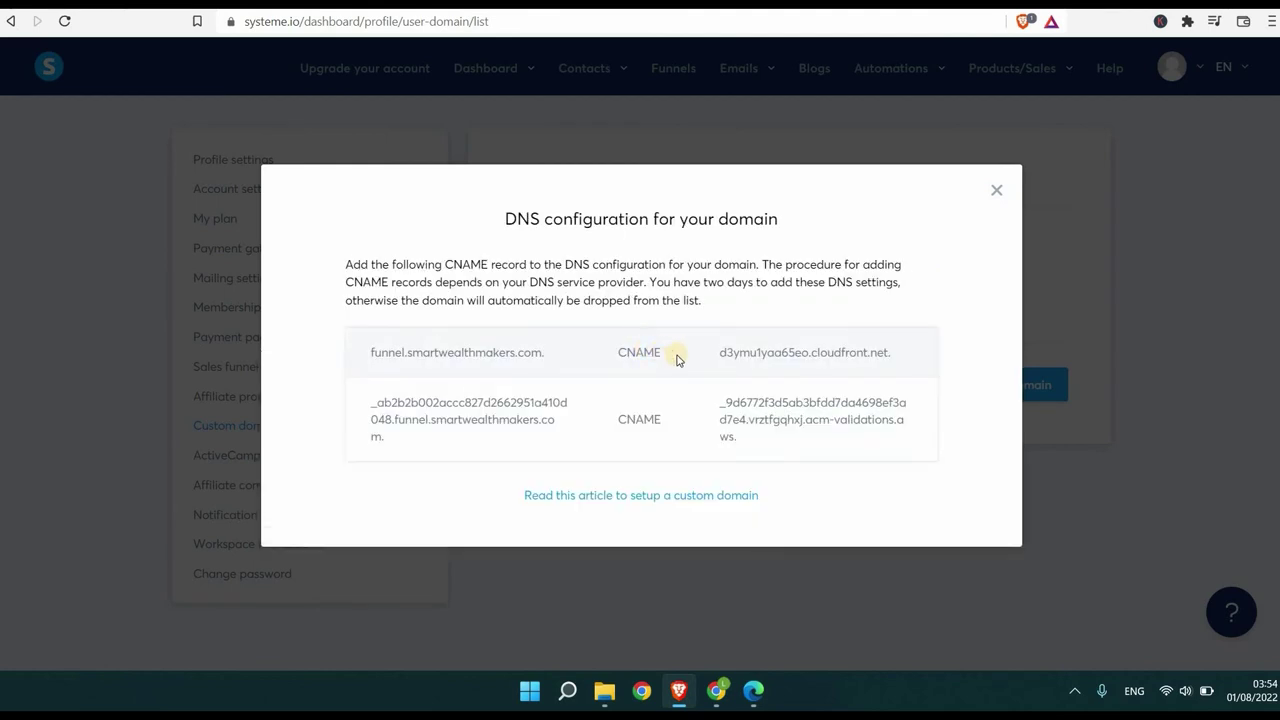
{"action": "left_click_drag", "start_coordinate": [718, 358], "coordinate": [894, 371]}
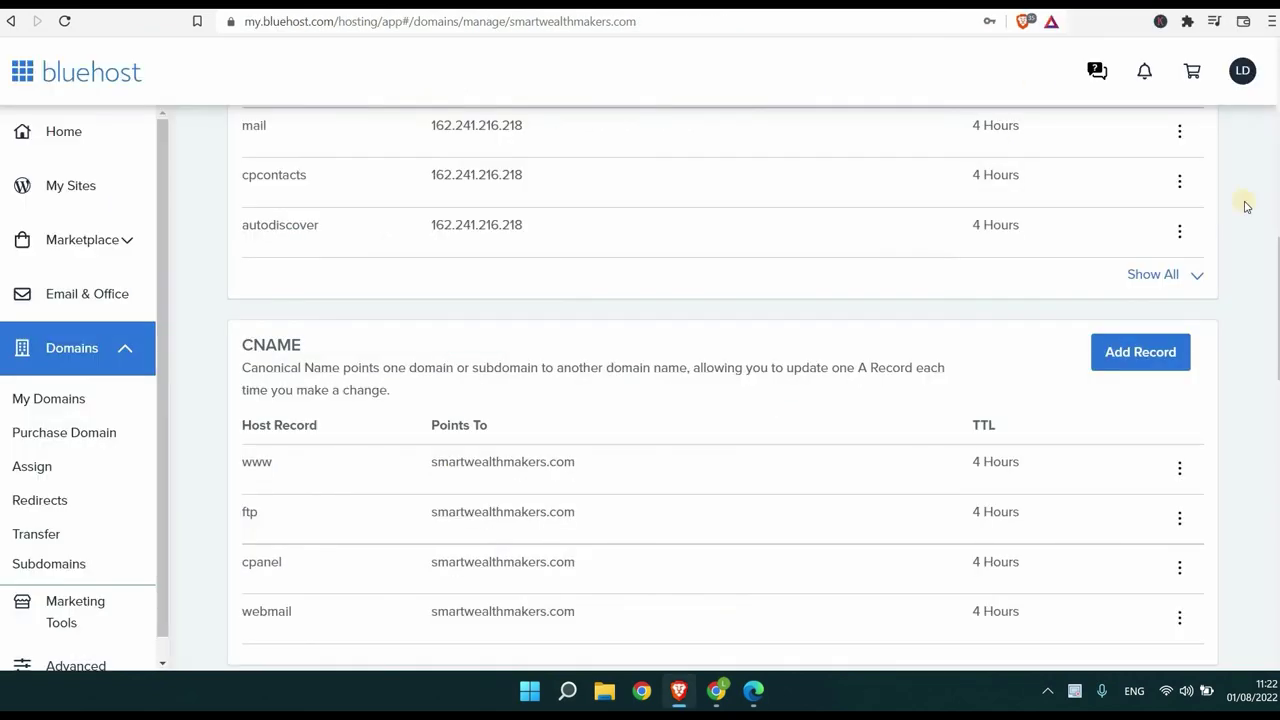
Save a Bluehost CNAME record with host 'funnel' pointing to d3ymu1yaa65eo.cloudfront.net, TTL 4 hours
{"action": "scroll", "coordinate": [1247, 206], "scroll_direction": "down", "scroll_amount": 2}
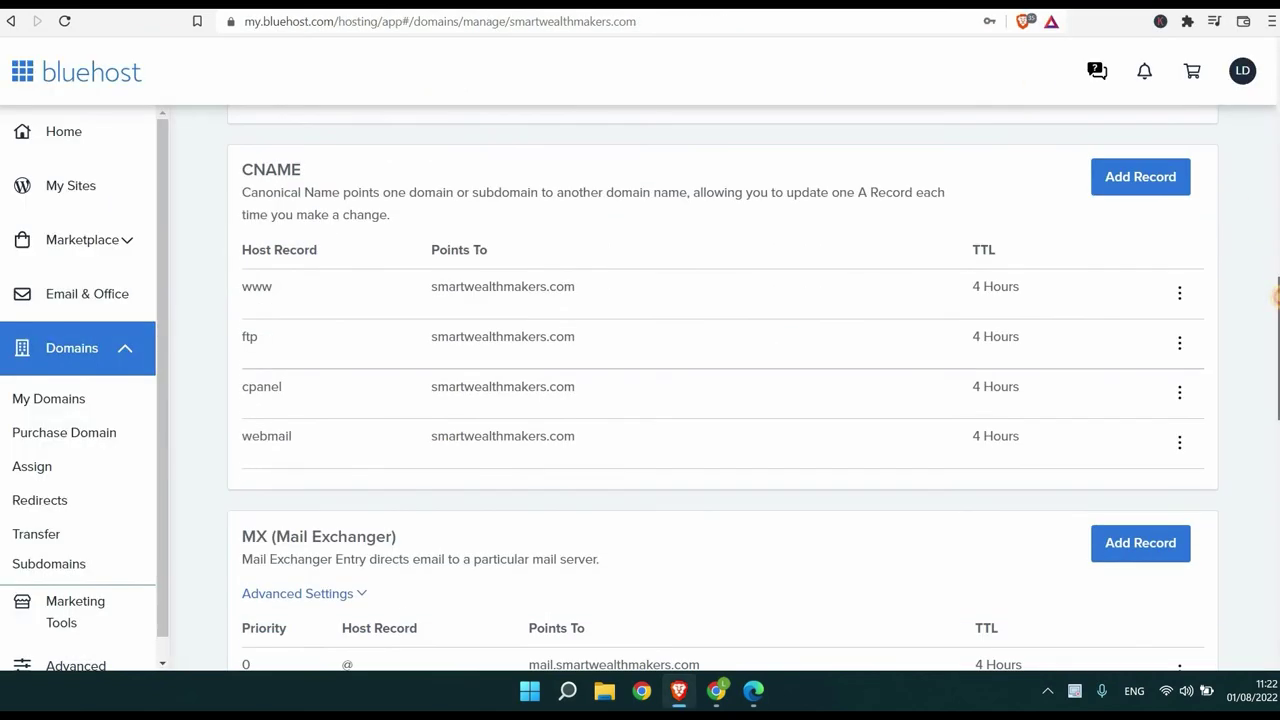
{"action": "left_click", "coordinate": [1140, 175]}
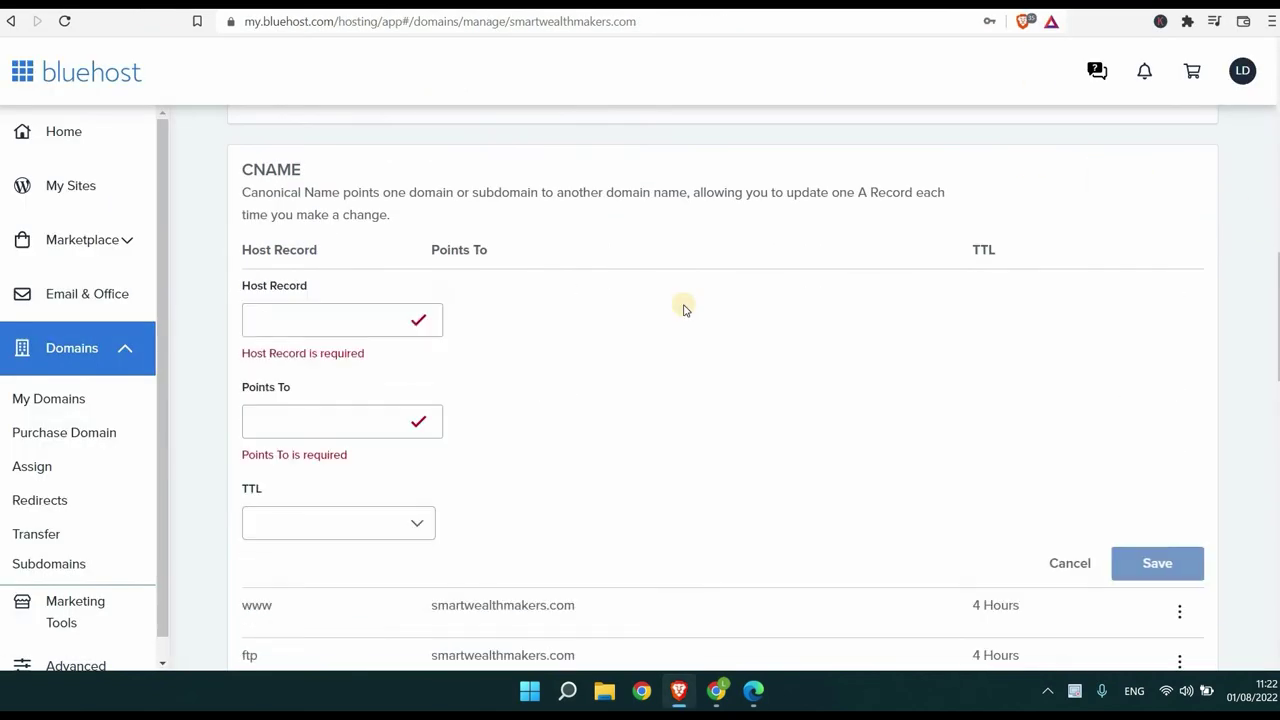
{"action": "left_click", "coordinate": [853, 30]}
{"action": "left_click_drag", "start_coordinate": [405, 352], "coordinate": [363, 366]}
{"action": "key", "text": "ctrl+Tab"}
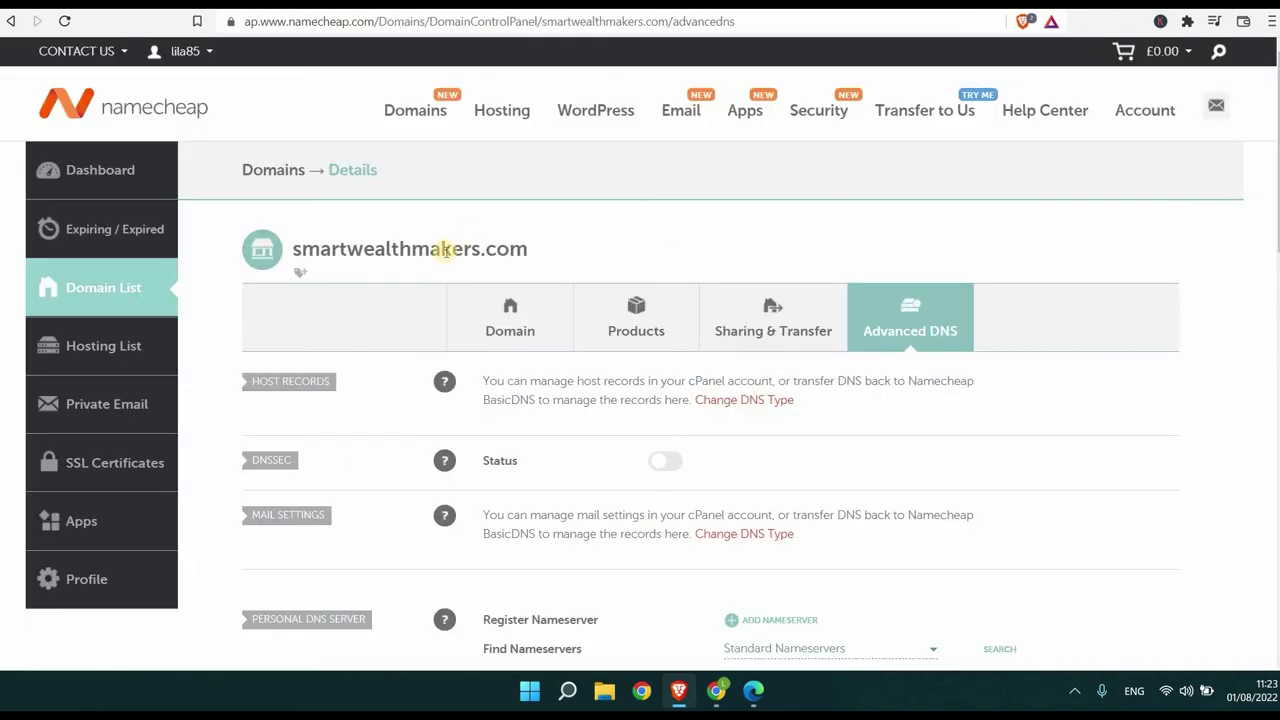
{"action": "key", "text": "ctrl+Tab"}
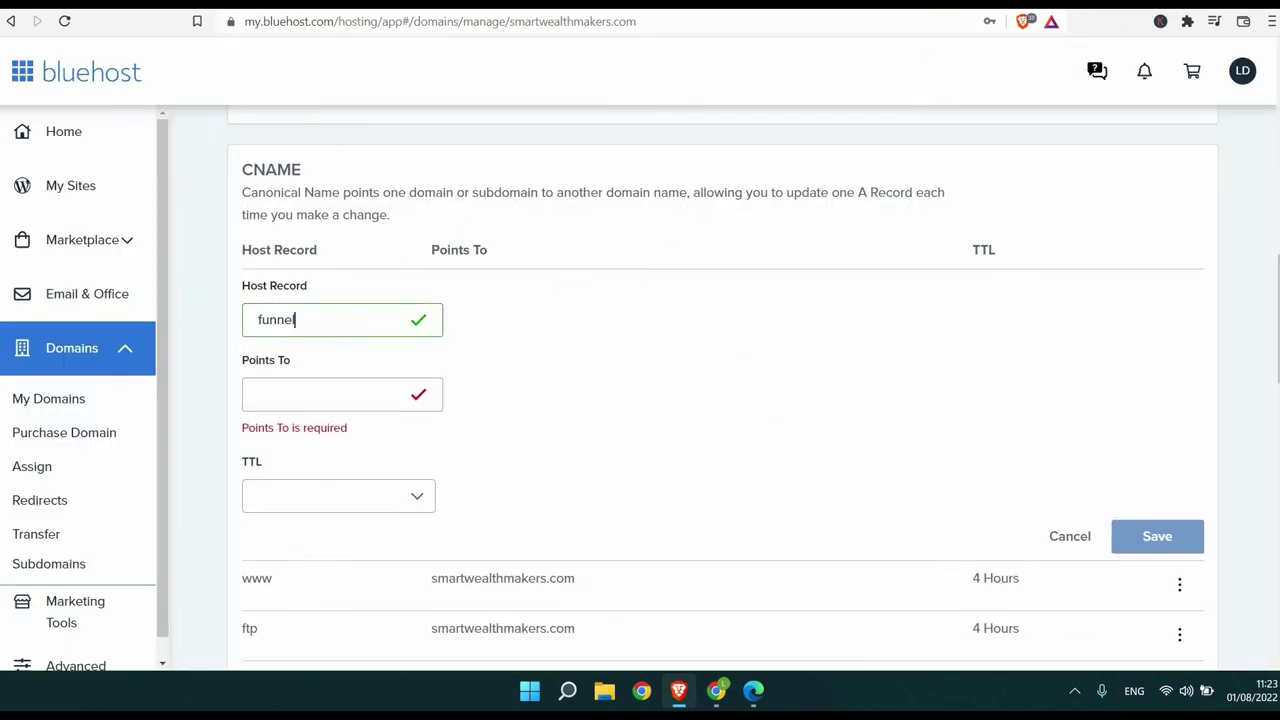
{"action": "left_click", "coordinate": [938, 5]}
{"action": "left_click_drag", "start_coordinate": [719, 354], "coordinate": [894, 351]}
{"action": "key", "text": "ctrl+Tab"}
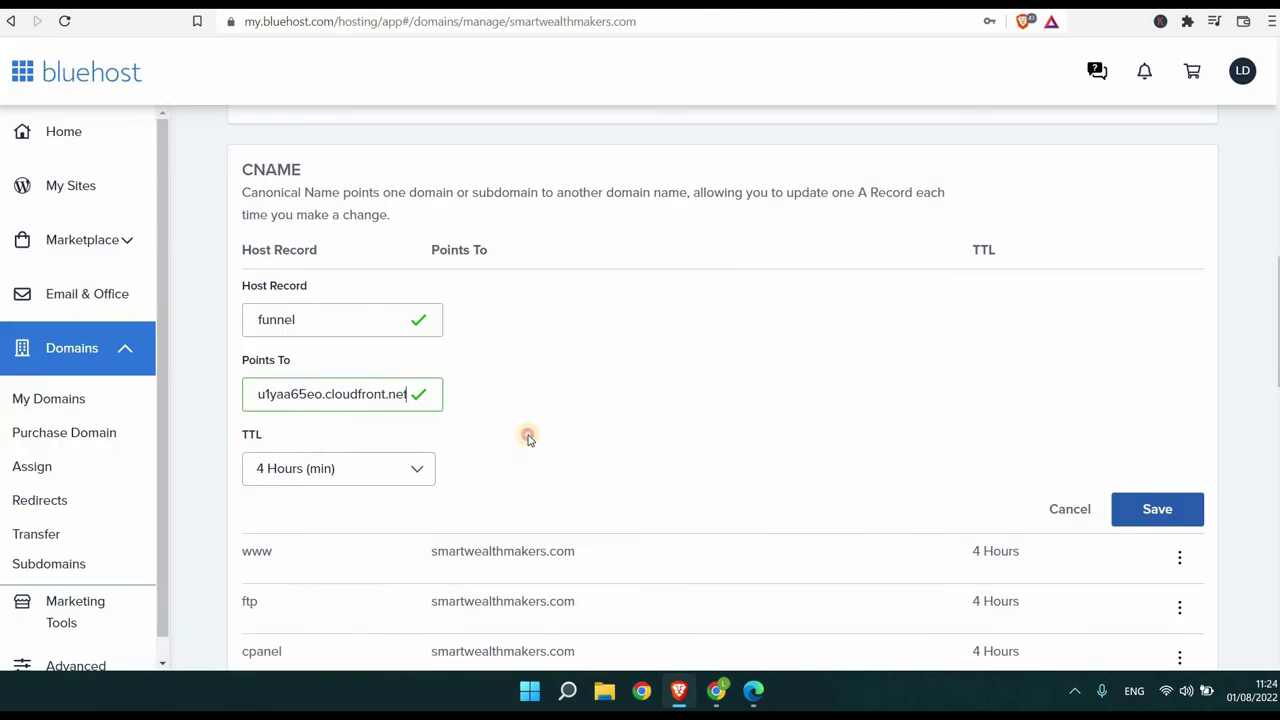
{"action": "scroll", "coordinate": [1123, 434], "scroll_direction": "down", "scroll_amount": 1}
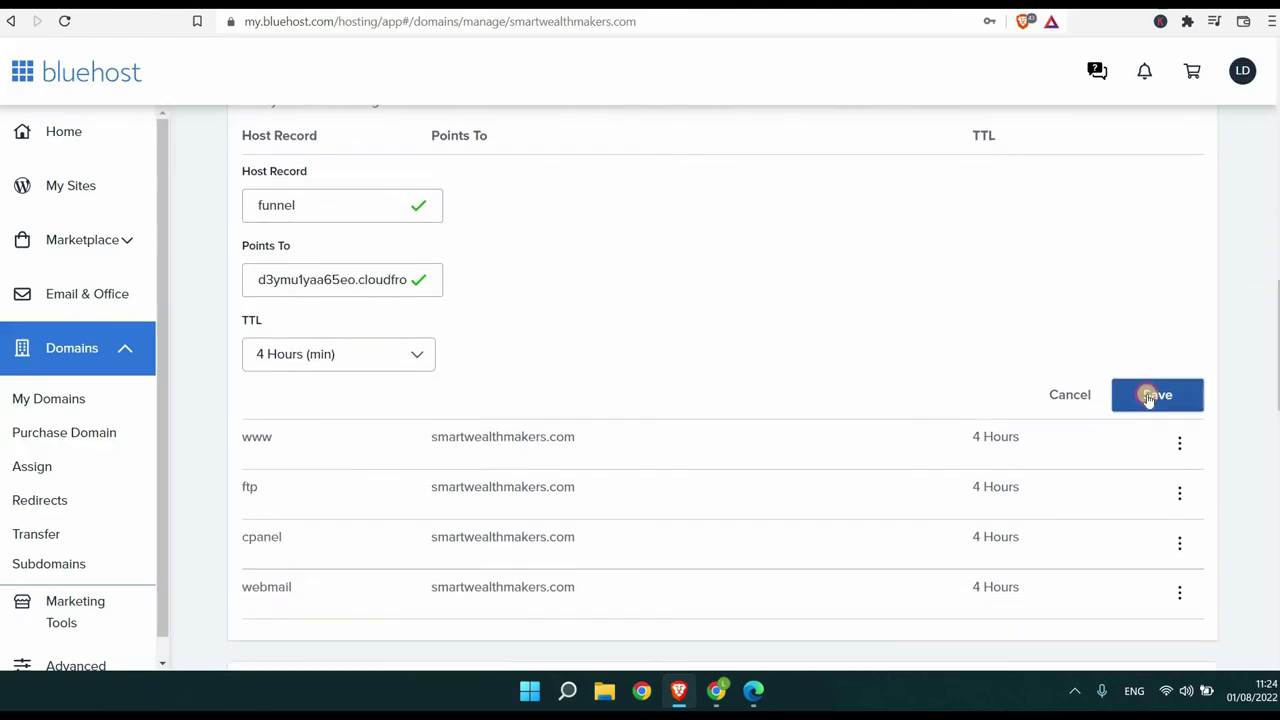
{"action": "left_click", "coordinate": [1149, 395]}
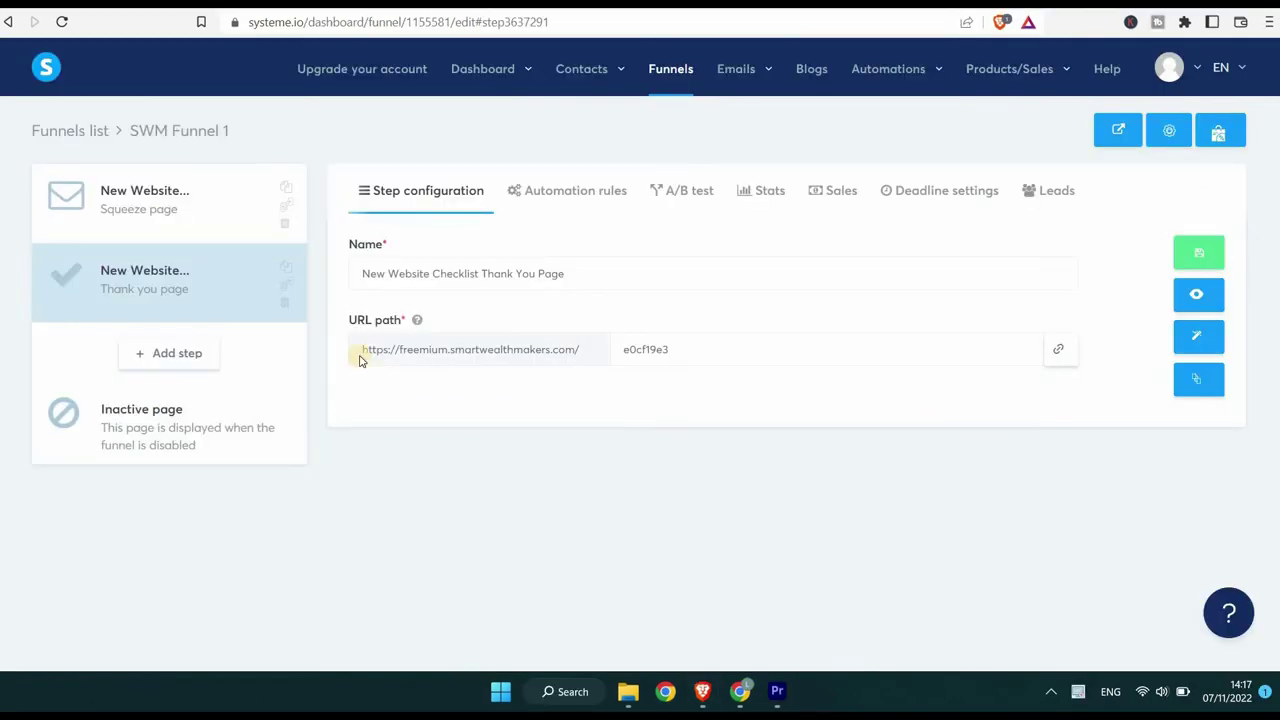
Open the live Squeeze page step and verify its freemium.smartwealthmakers.com address
{"action": "left_click_drag", "start_coordinate": [360, 360], "coordinate": [590, 360]}
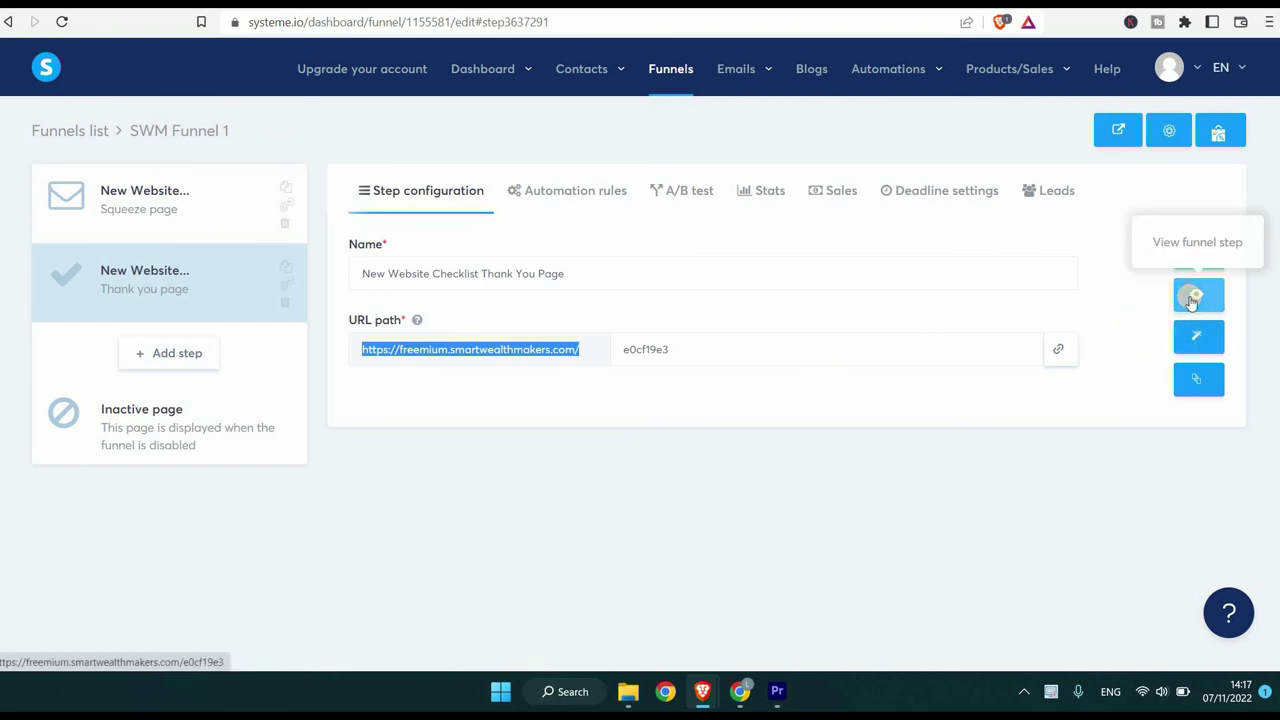
{"action": "left_click", "coordinate": [203, 229]}
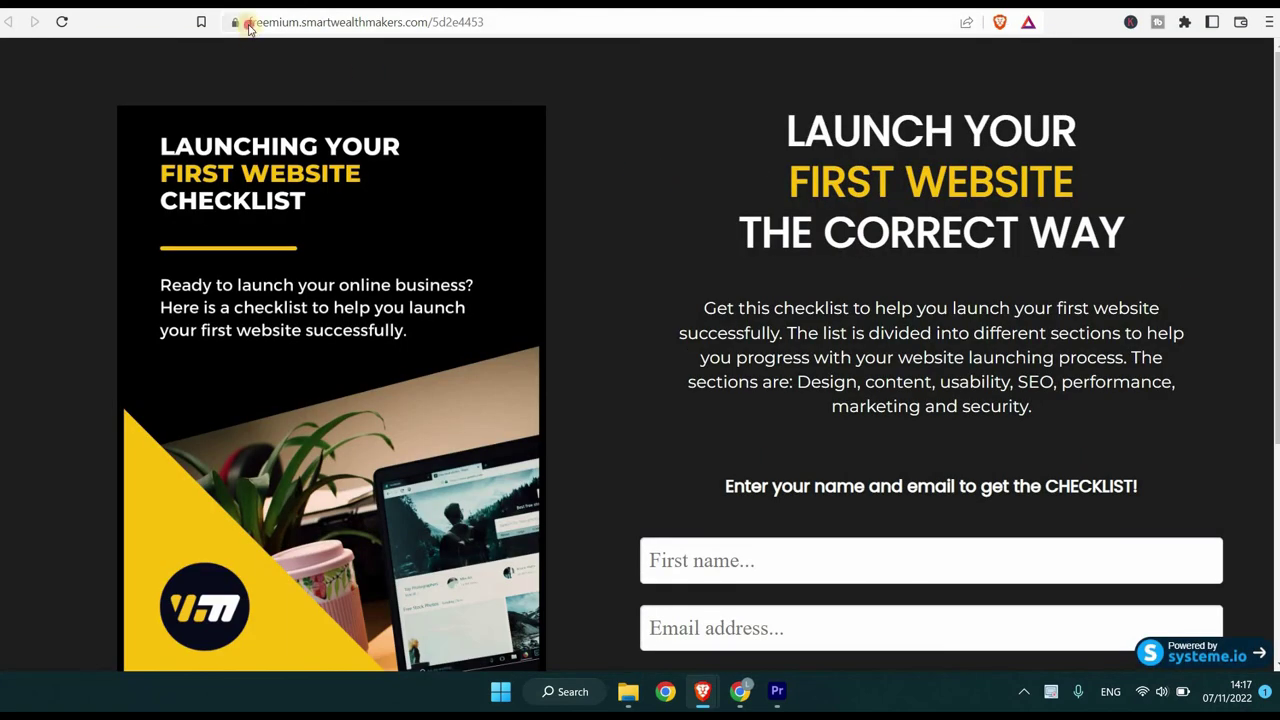
{"action": "left_click", "coordinate": [286, 24]}
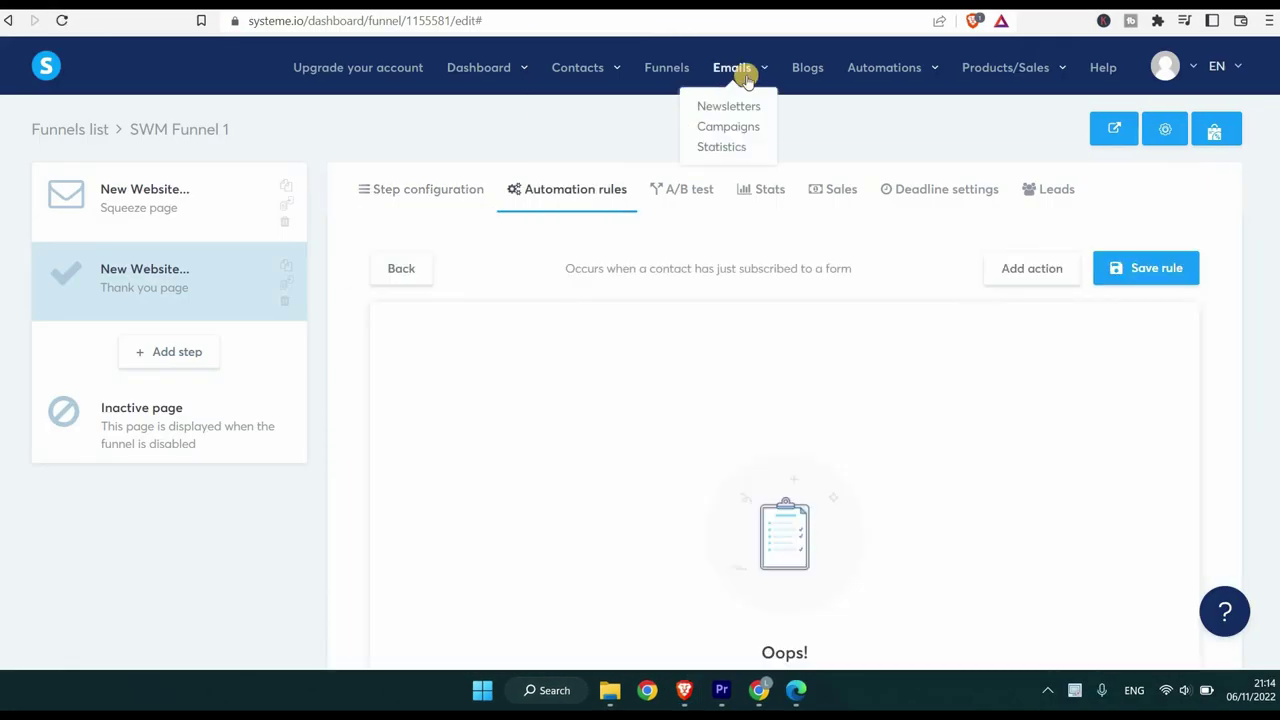
From the Campaigns list, create and save a campaign named 'New Website Checklist'
{"action": "left_click", "coordinate": [745, 126]}
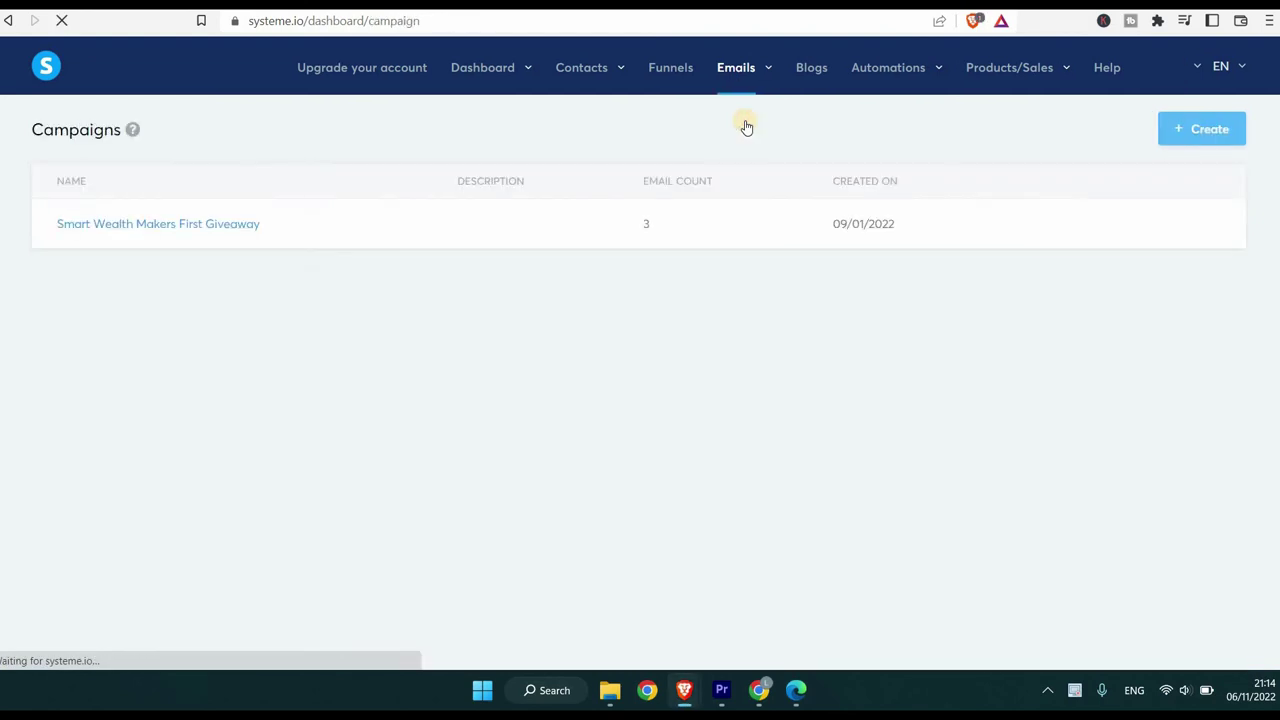
{"action": "left_click", "coordinate": [1219, 130]}
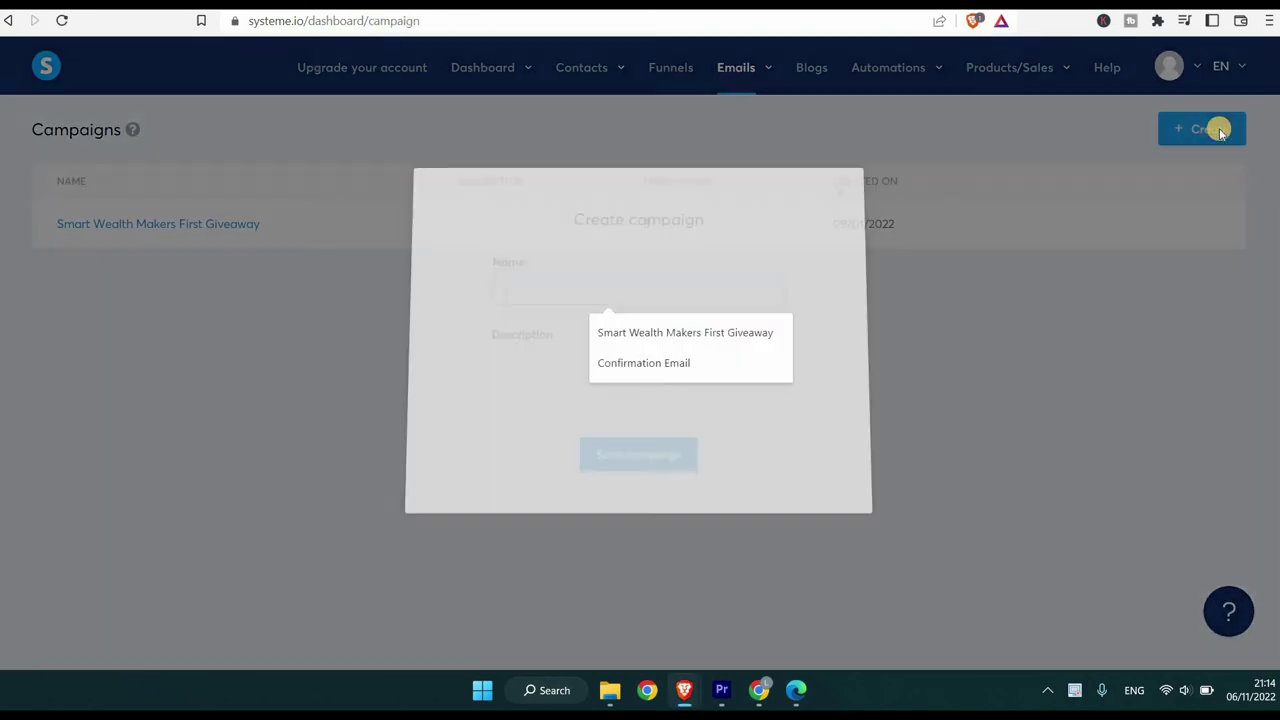
{"action": "type", "text": "New Website"}
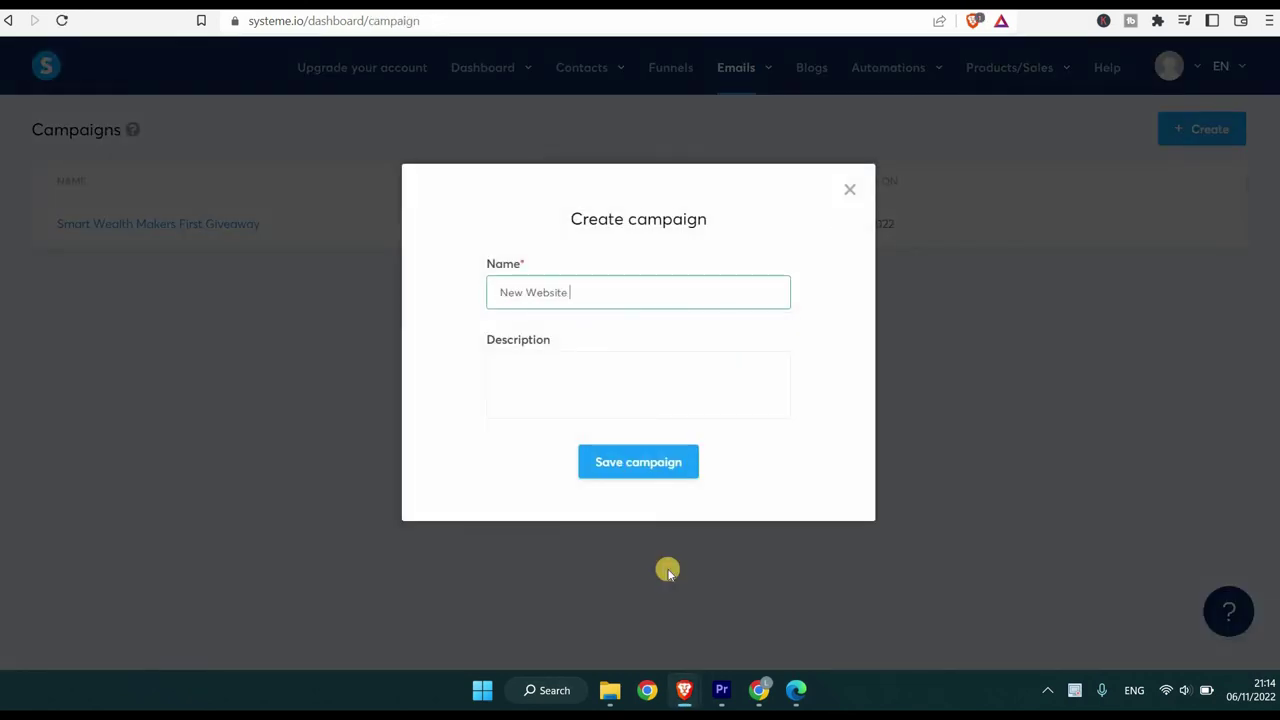
{"action": "type", "text": " Checklist"}
{"action": "left_click", "coordinate": [642, 462]}
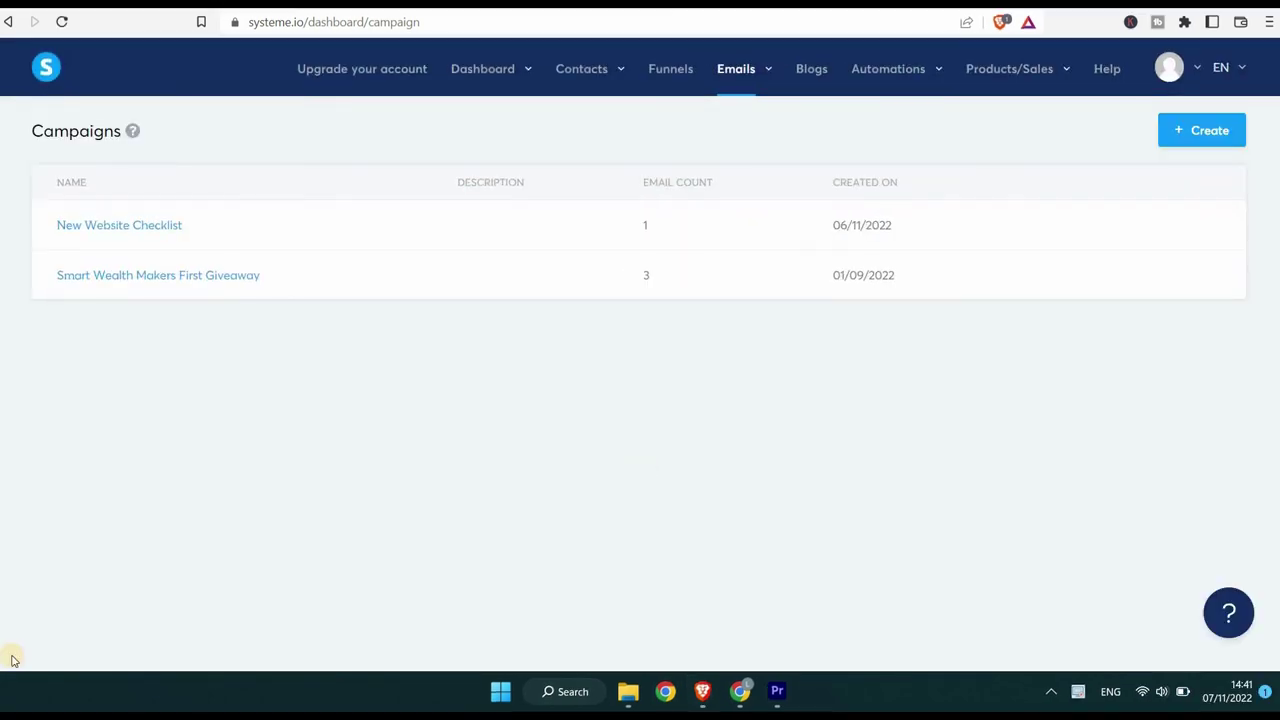
Start a new SWM Funnel 1 automation rule triggered by a funnel step form subscription
{"action": "left_click", "coordinate": [670, 66]}
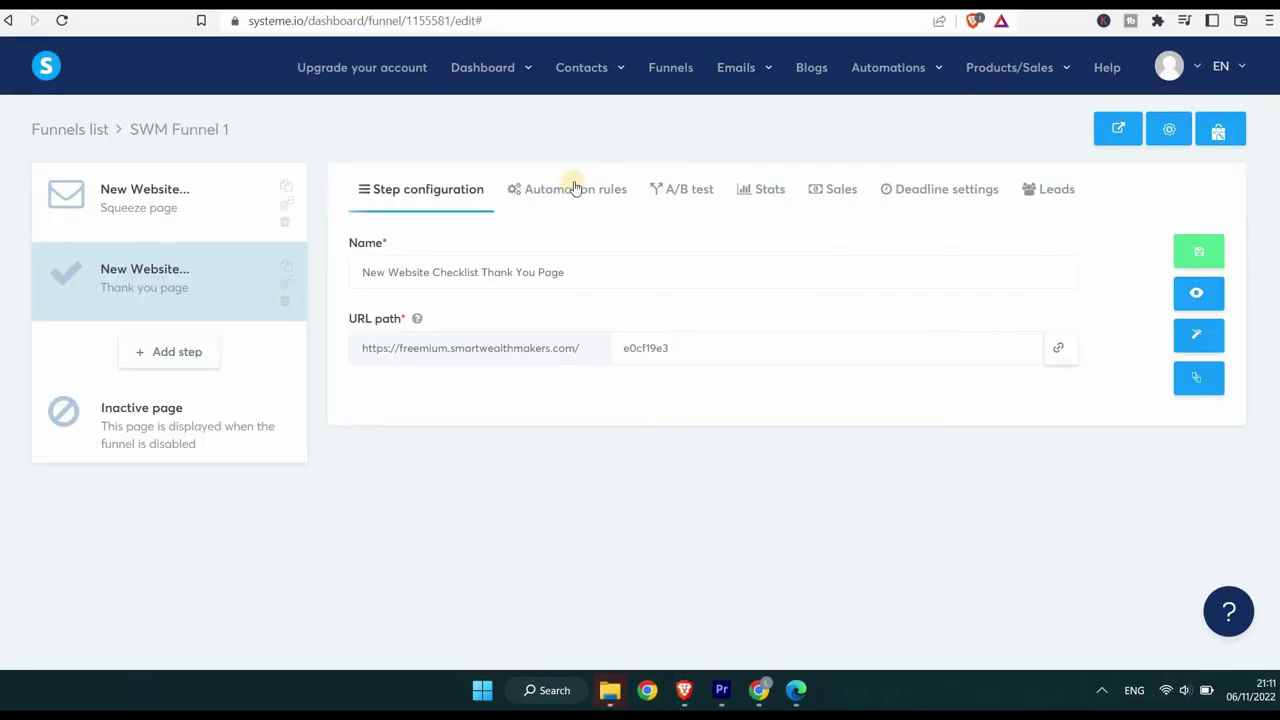
{"action": "left_click", "coordinate": [575, 188]}
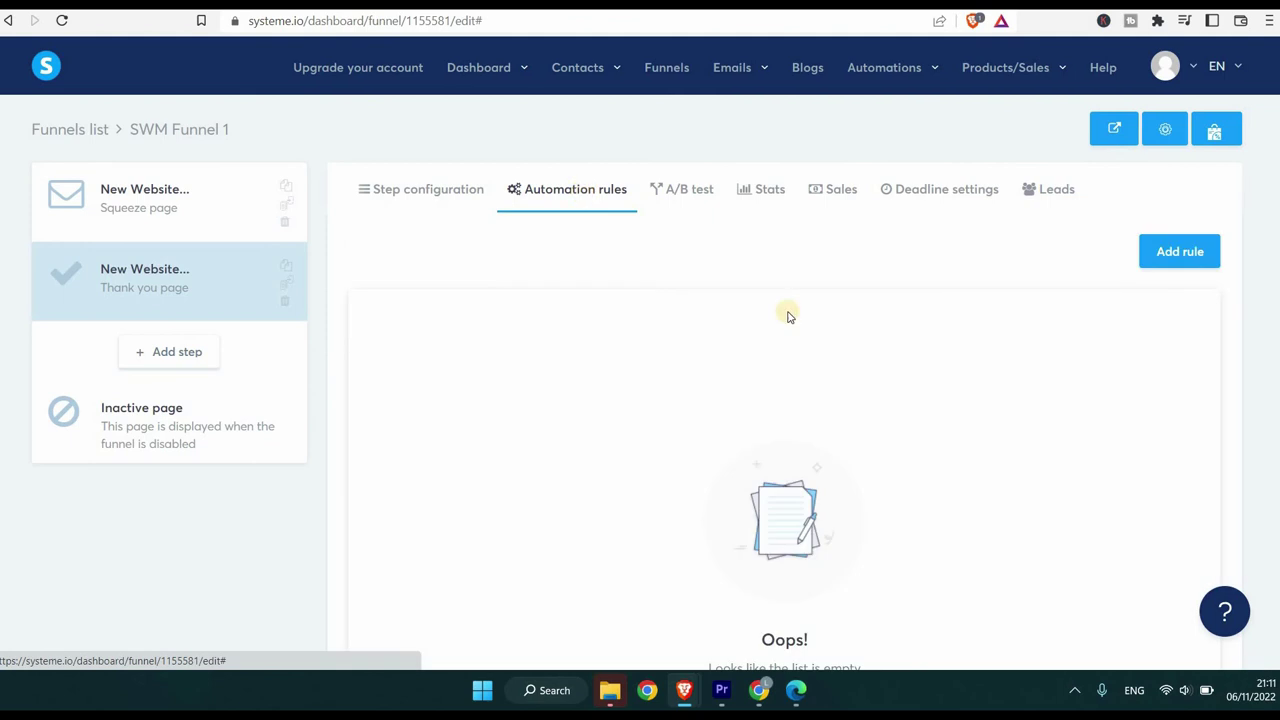
{"action": "left_click", "coordinate": [1177, 252]}
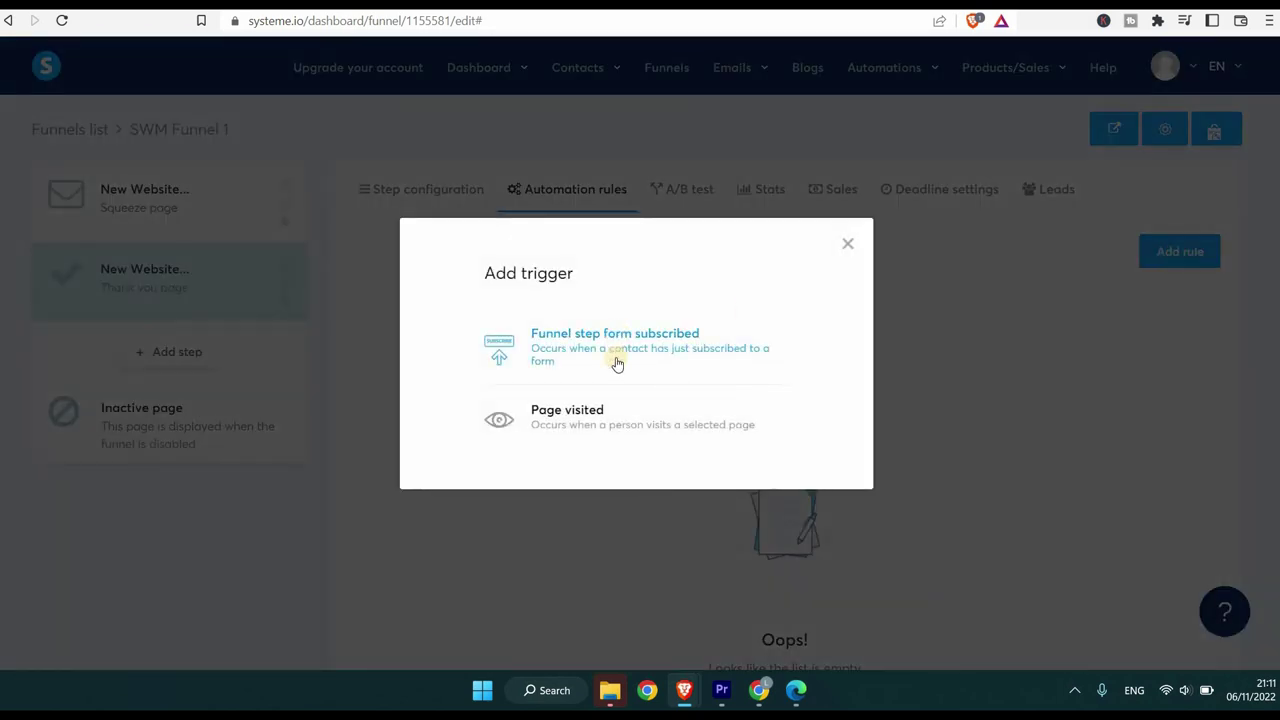
{"action": "left_click", "coordinate": [655, 346]}
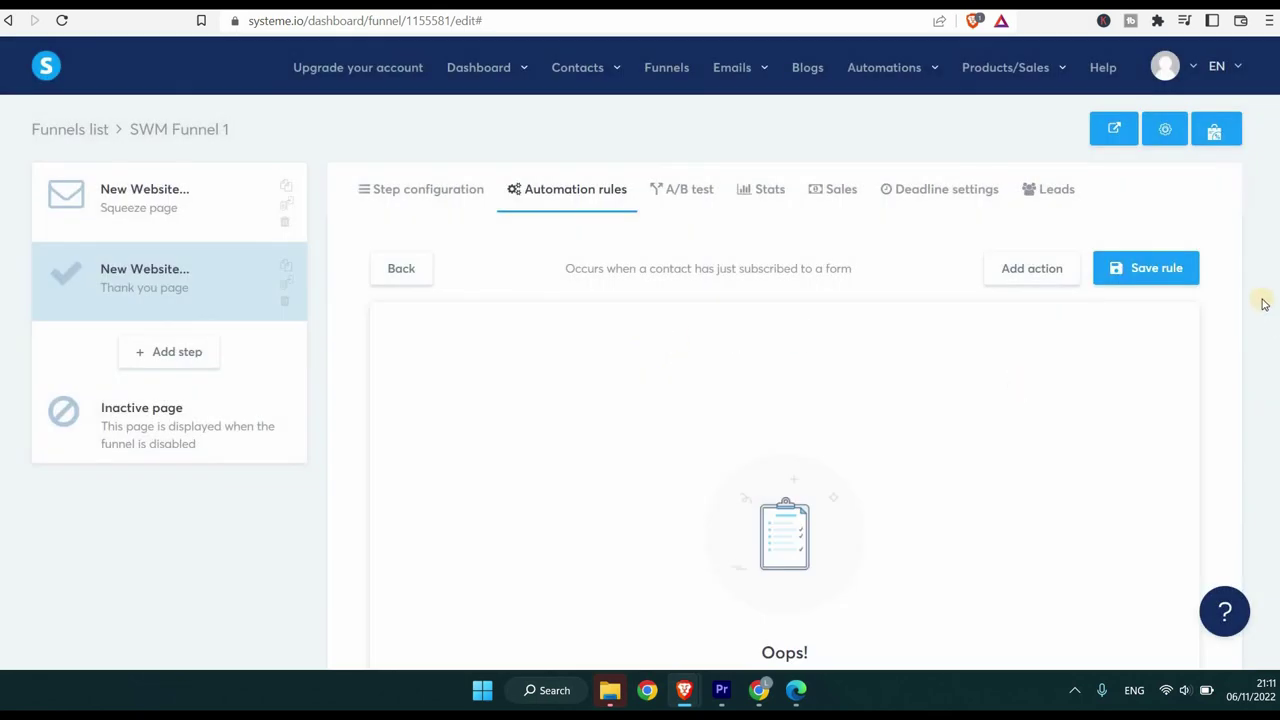
{"action": "scroll", "coordinate": [1008, 387], "scroll_direction": "down", "scroll_amount": 1}
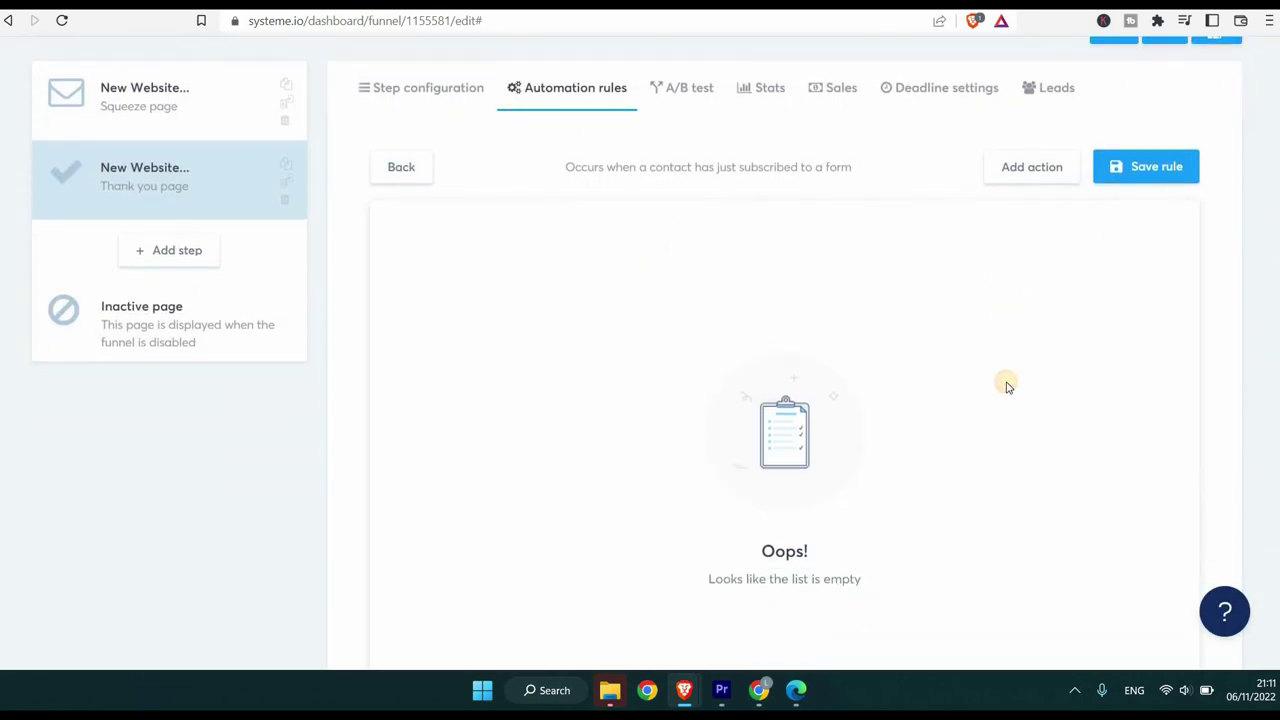
Add a Subscribe to campaign action for New Website Checklist and save the rule
{"action": "left_click", "coordinate": [1030, 272]}
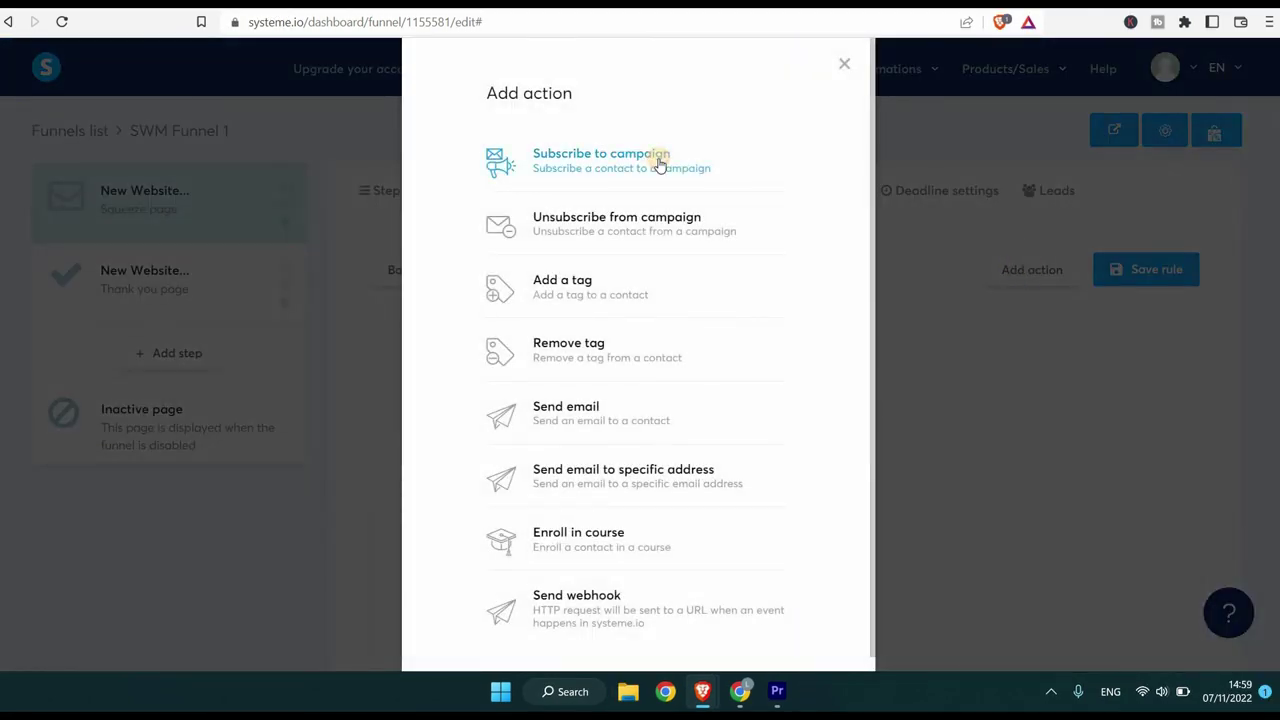
{"action": "left_click", "coordinate": [660, 165]}
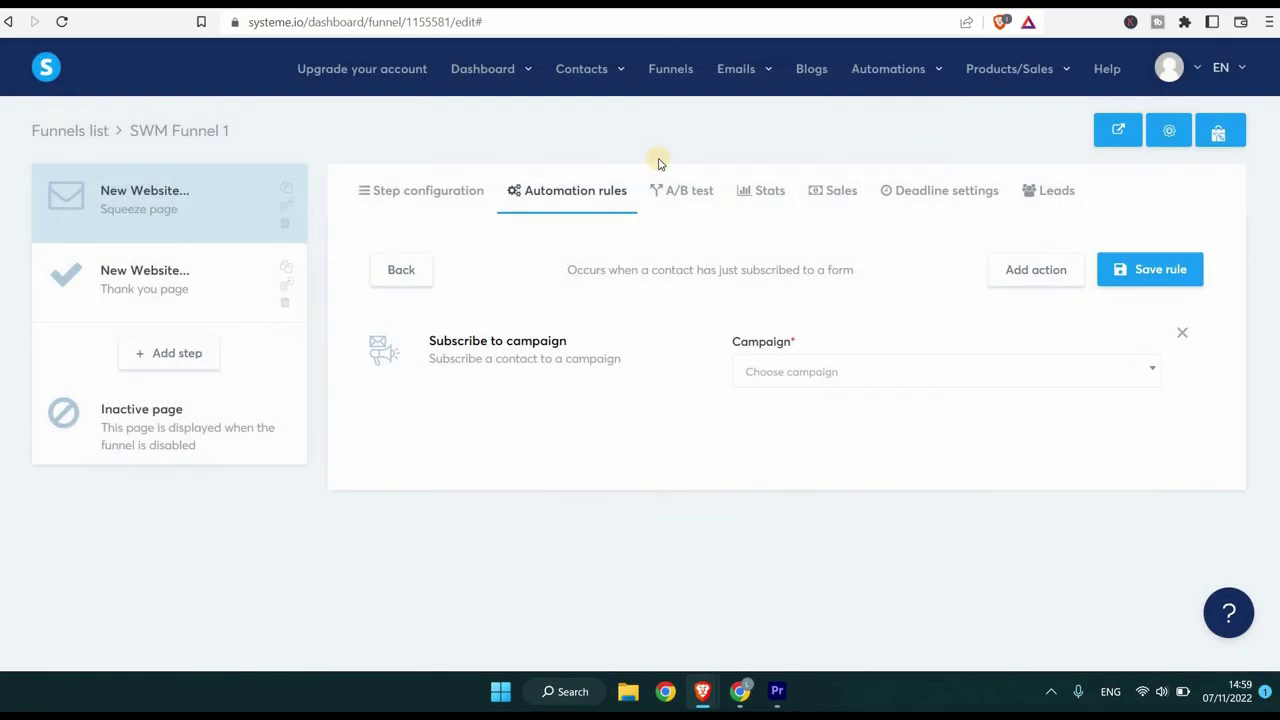
{"action": "left_click", "coordinate": [814, 370]}
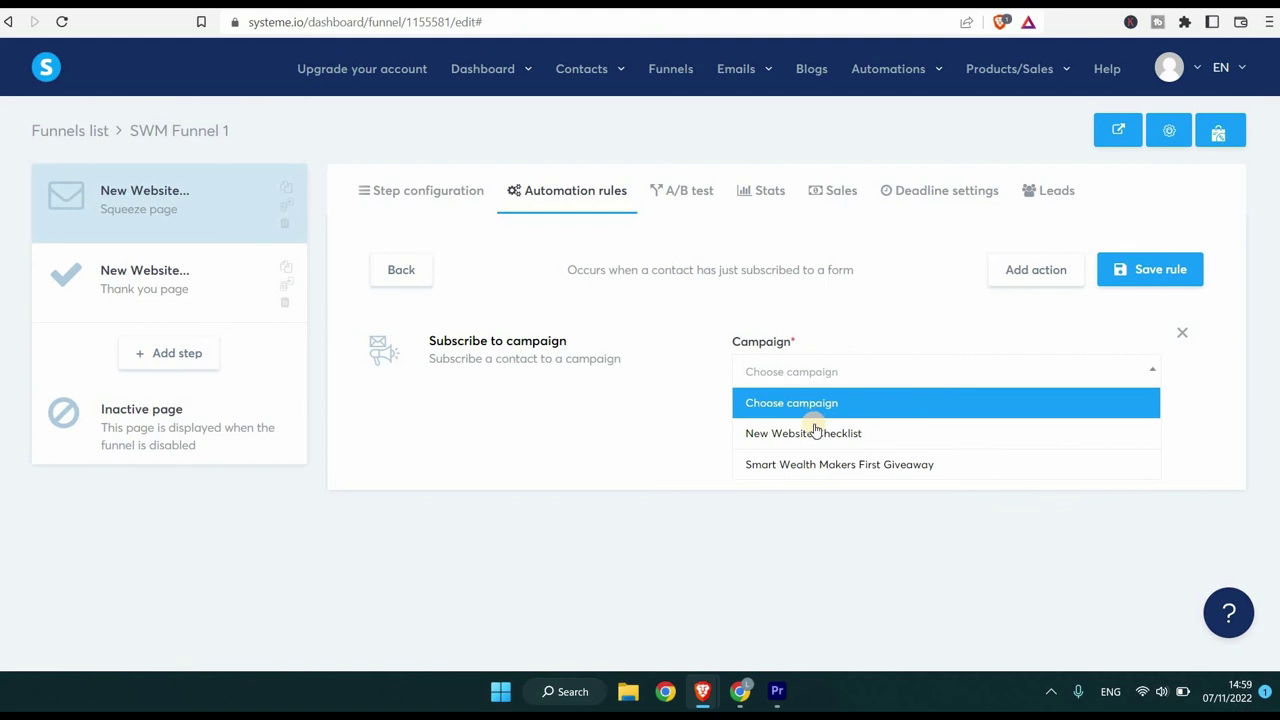
{"action": "left_click", "coordinate": [816, 431]}
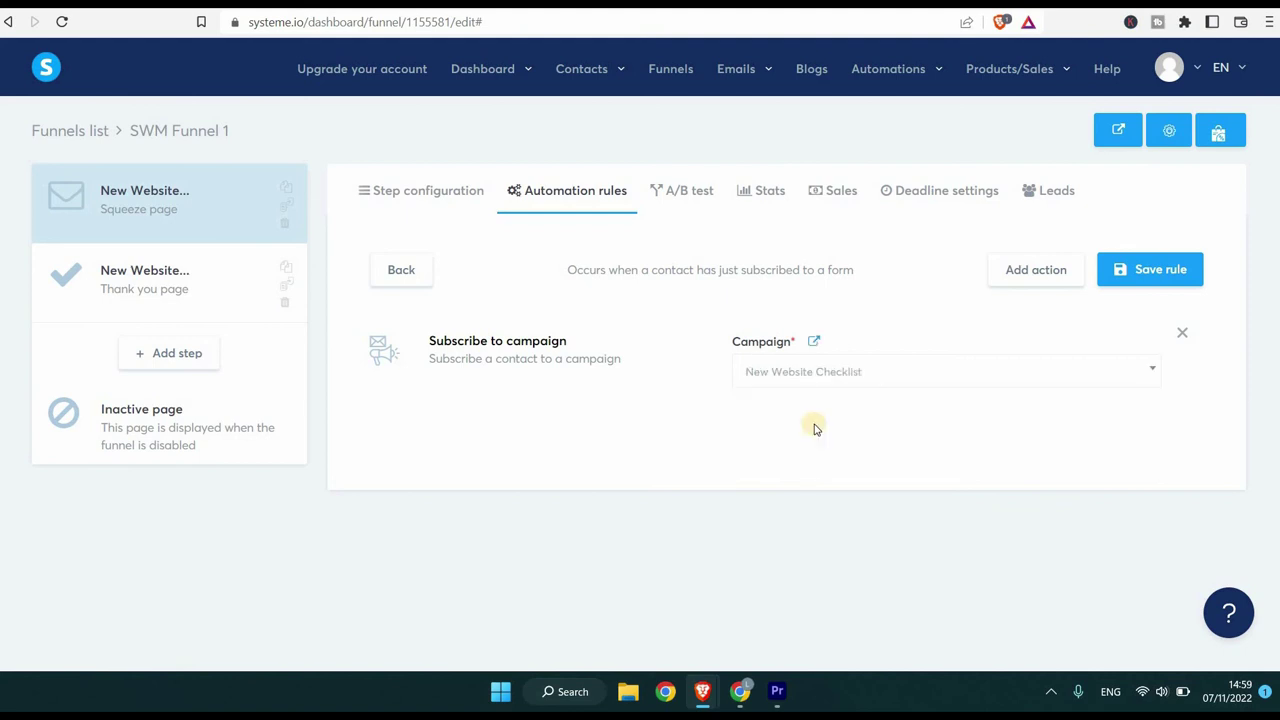
{"action": "left_click", "coordinate": [1162, 269]}
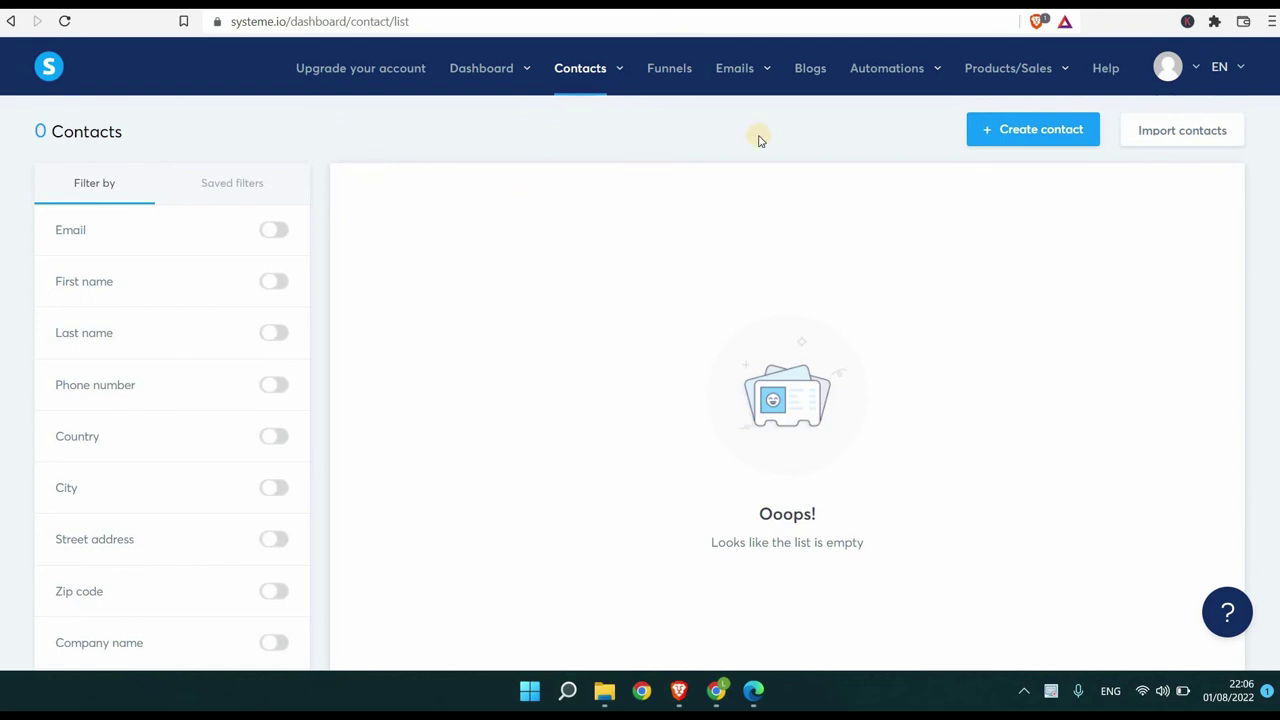
Open the live squeeze page of SWM Funnel 1
{"action": "left_click", "coordinate": [675, 72]}
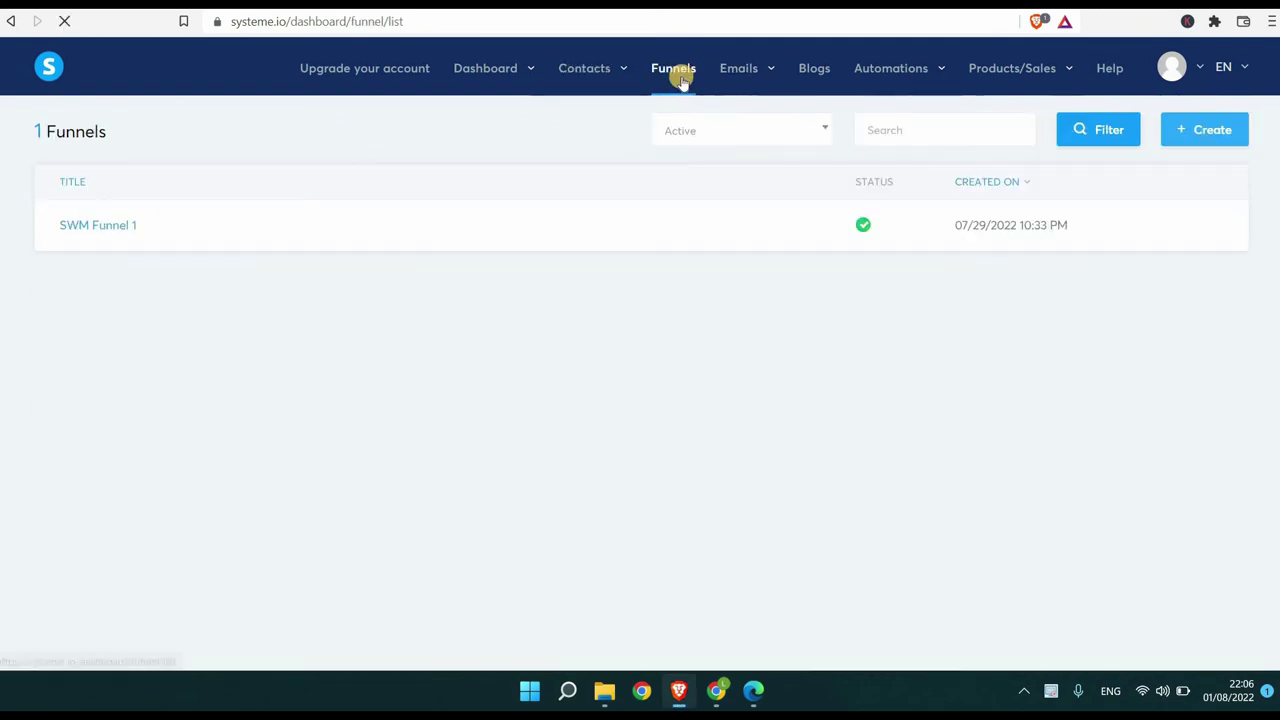
{"action": "left_click", "coordinate": [119, 231]}
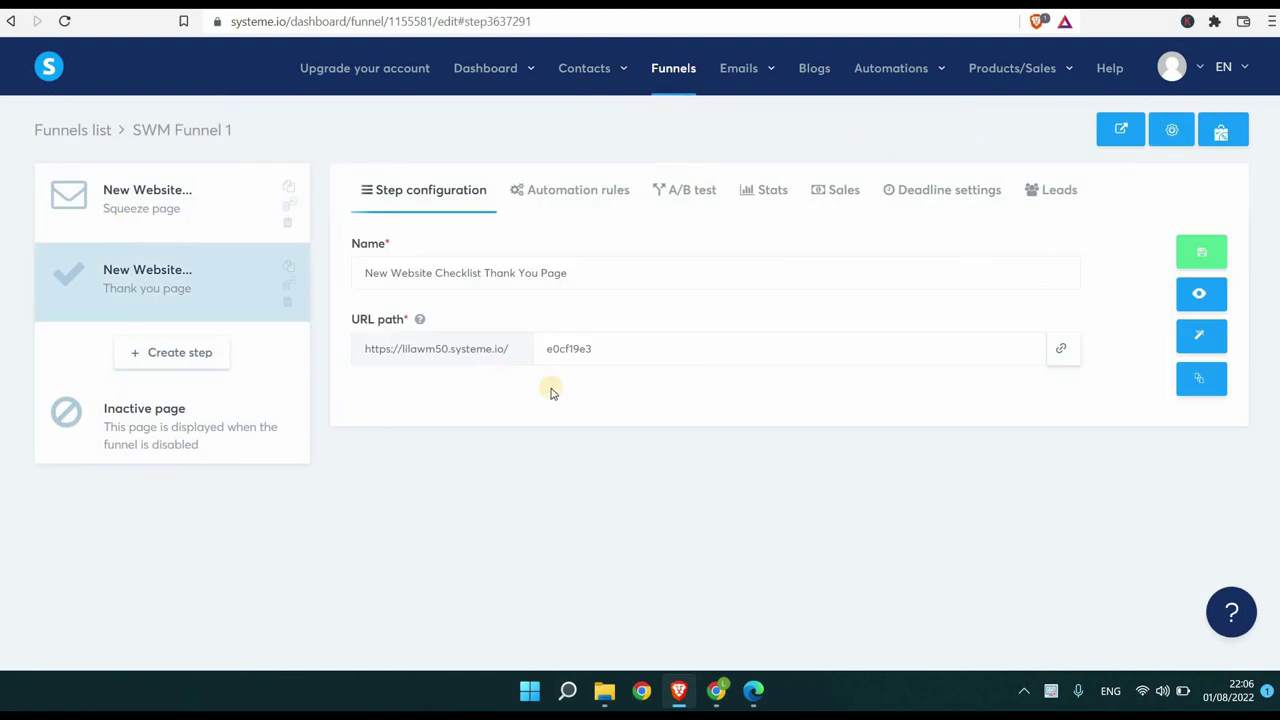
{"action": "left_click", "coordinate": [1116, 130]}
Submit a test signup with a first name and saved email, download the checklist, open Contacts
{"action": "left_click", "coordinate": [860, 361]}
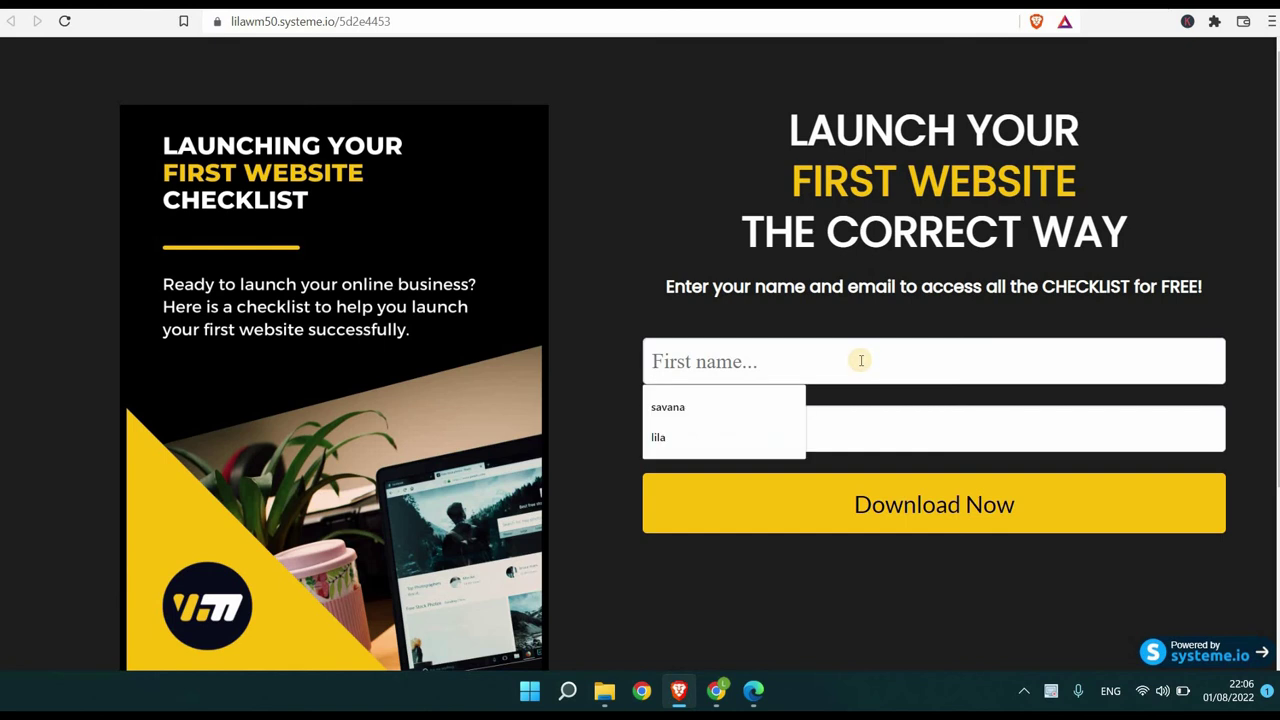
{"action": "type", "text": "Lila"}
{"action": "left_click", "coordinate": [660, 437]}
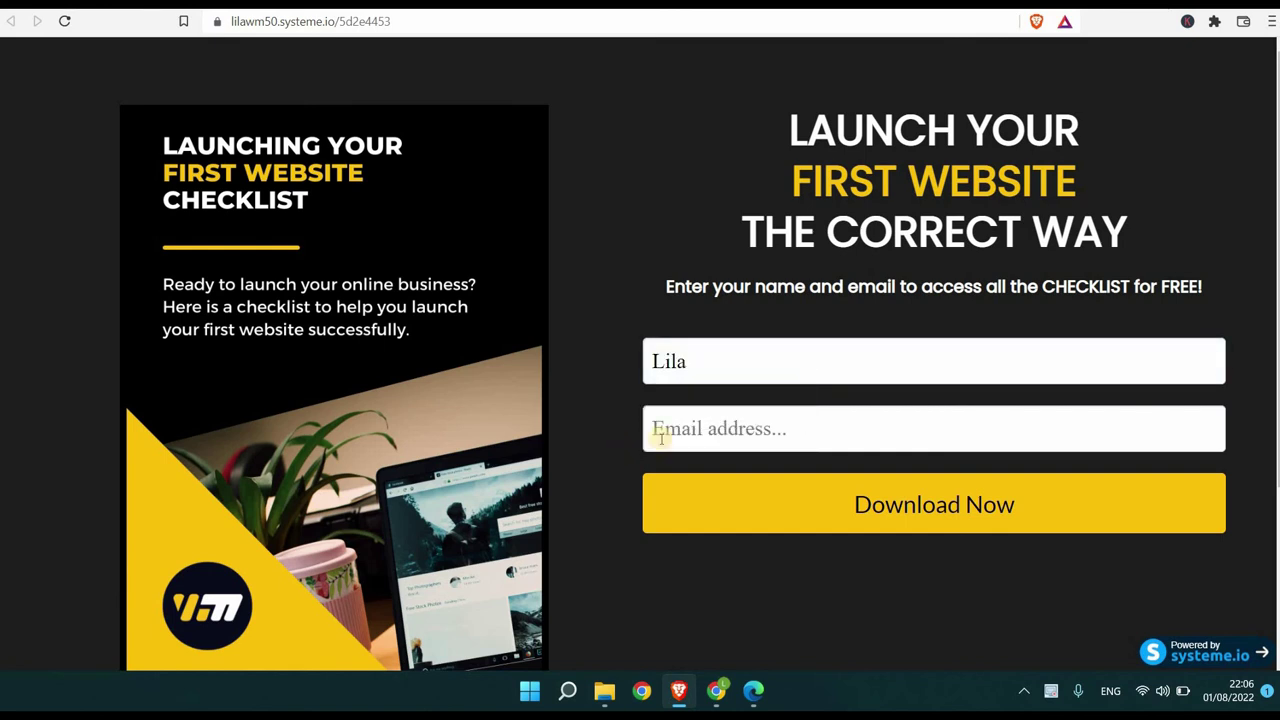
{"action": "left_click", "coordinate": [673, 488]}
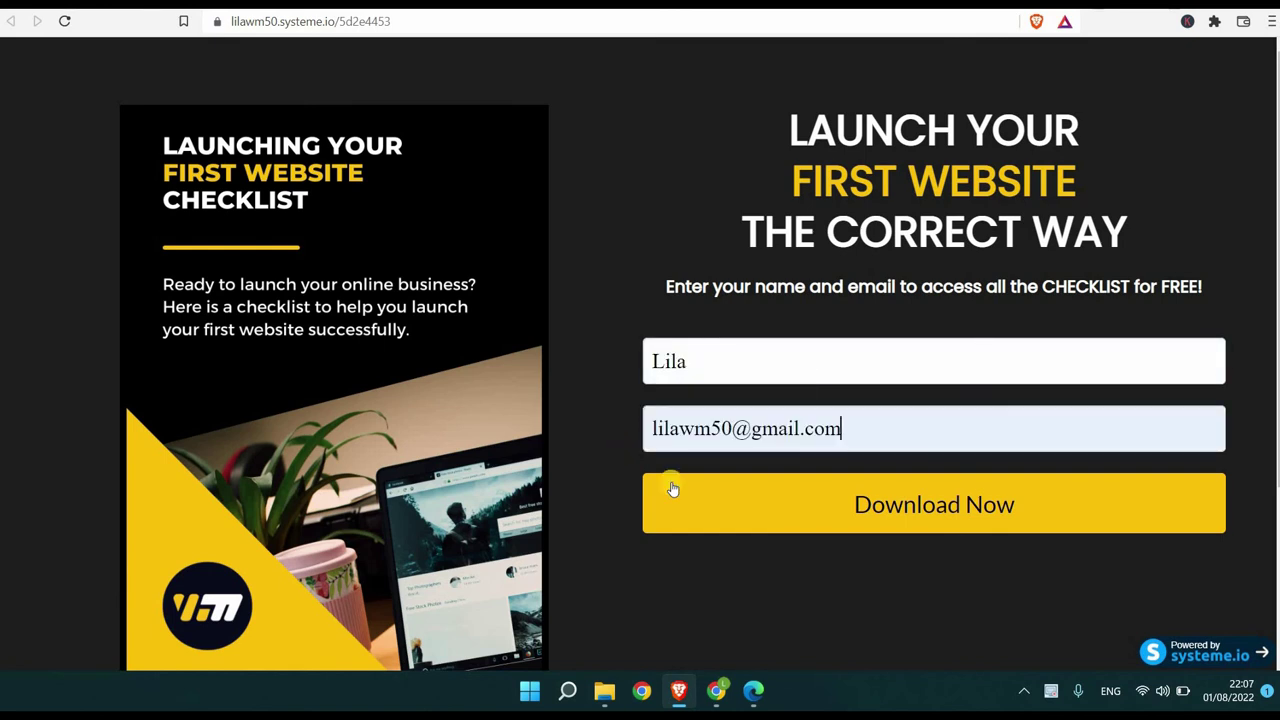
{"action": "left_click", "coordinate": [826, 508]}
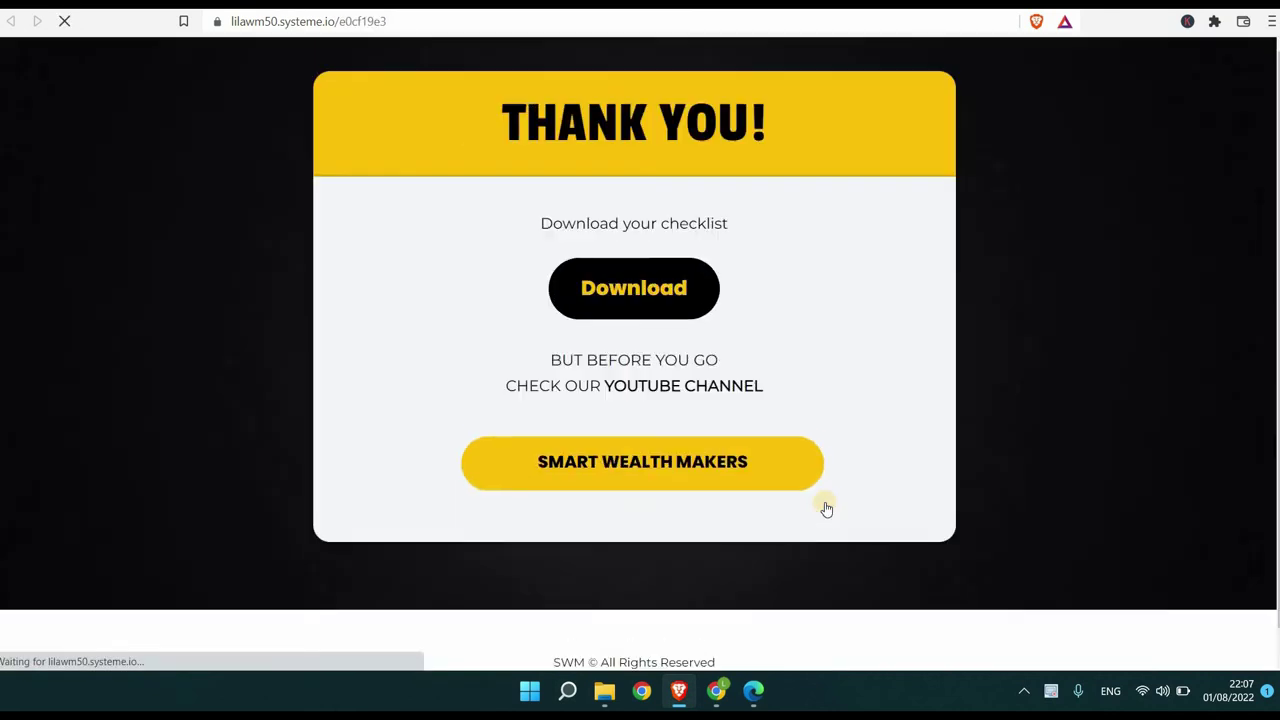
{"action": "left_click", "coordinate": [682, 297]}
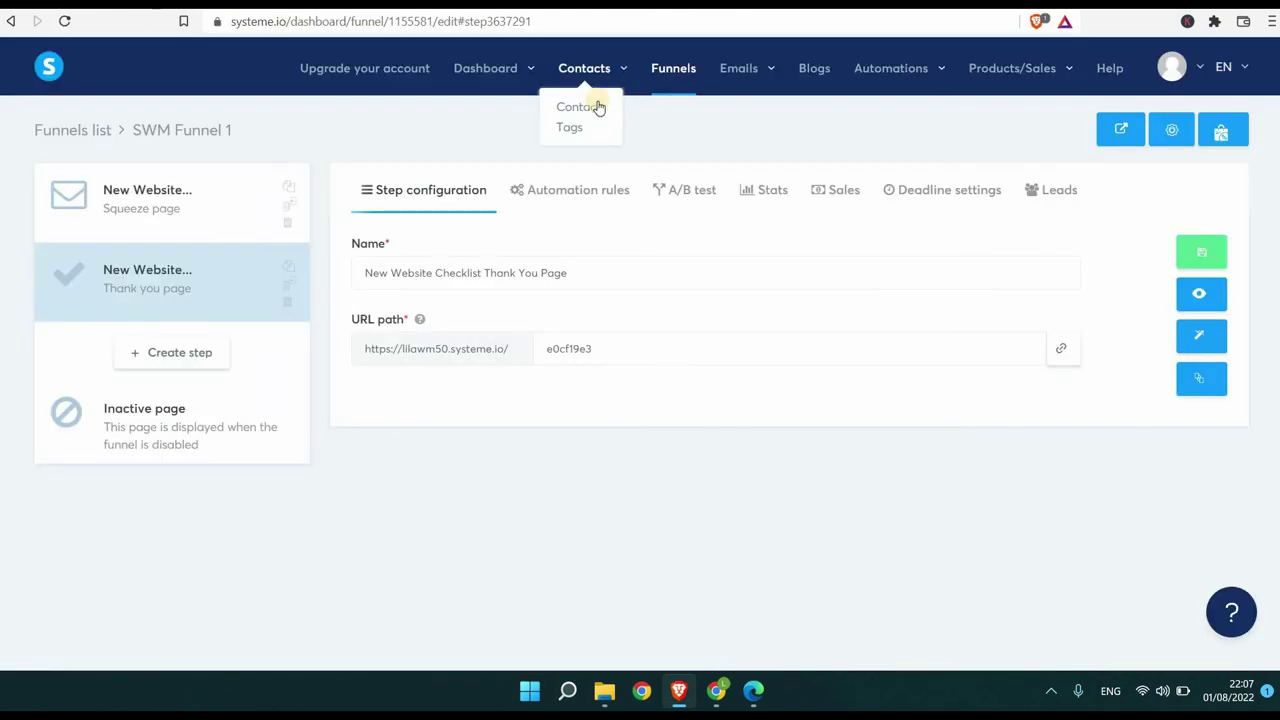
{"action": "left_click", "coordinate": [597, 107]}
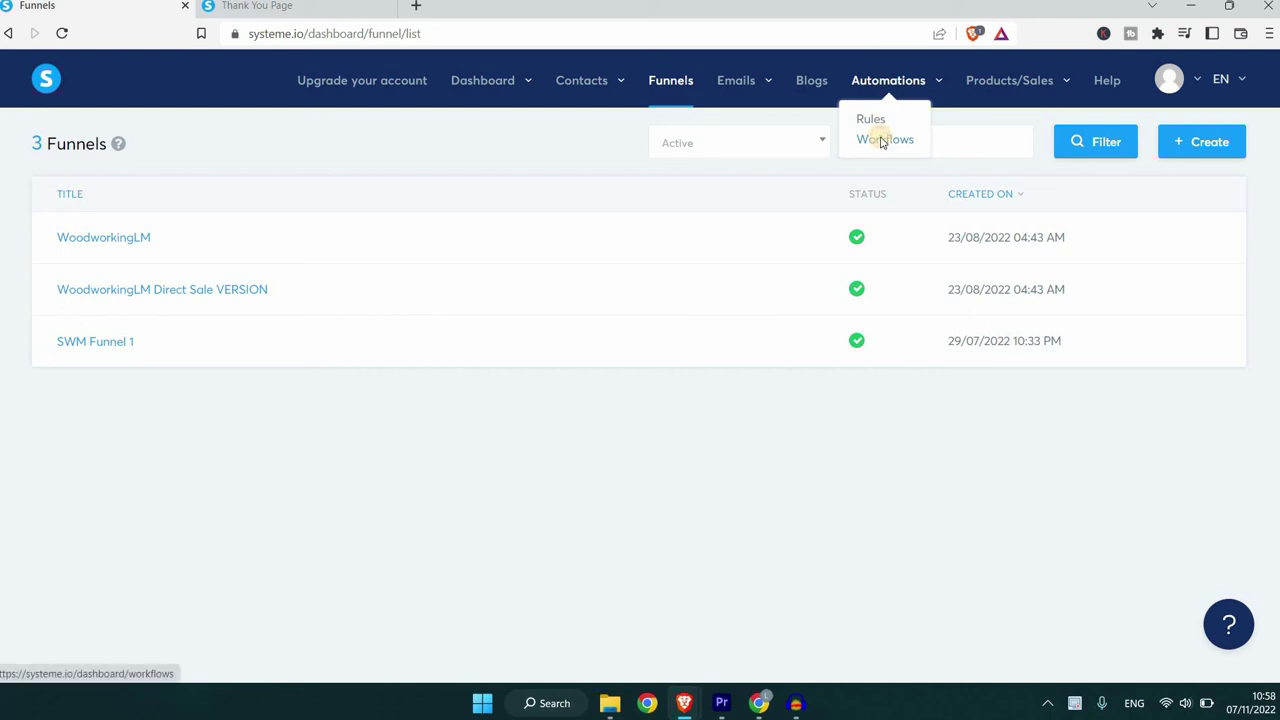
Create a new workflow named SWM-Workflow and open it in the builder
{"action": "left_click", "coordinate": [1190, 155]}
{"action": "left_click", "coordinate": [676, 375]}
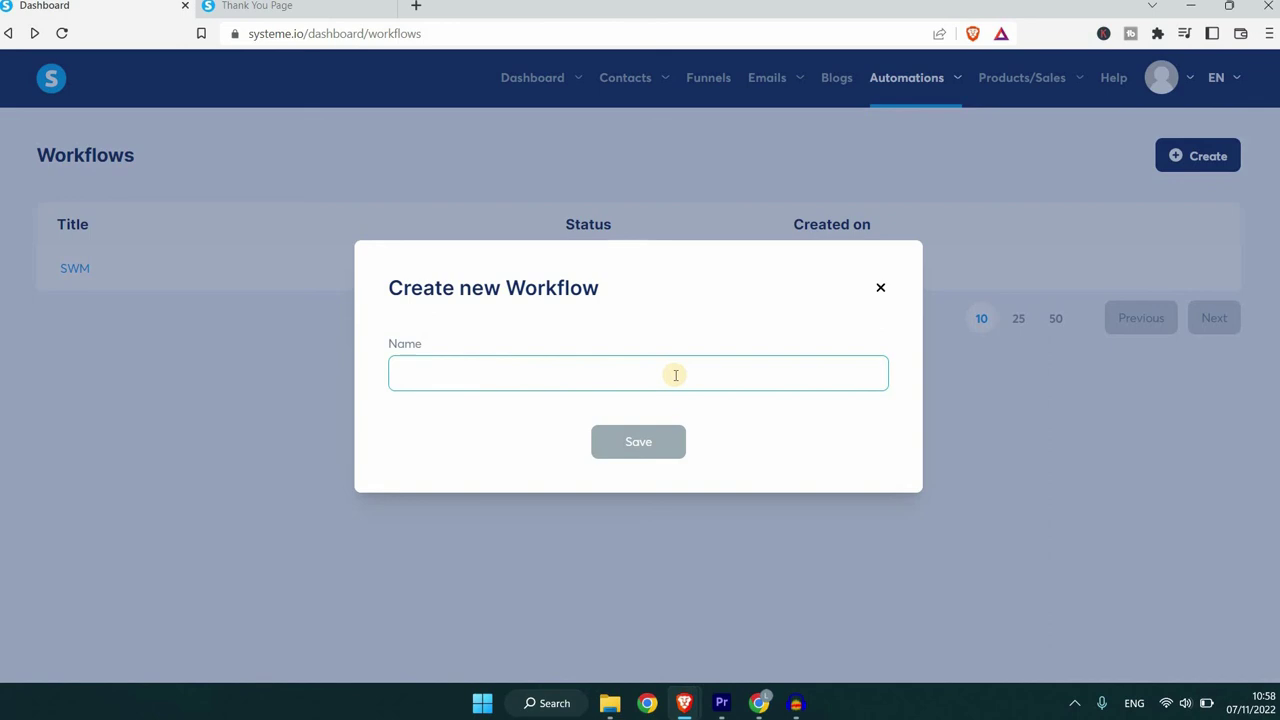
{"action": "type", "text": "SWM-Workflow"}
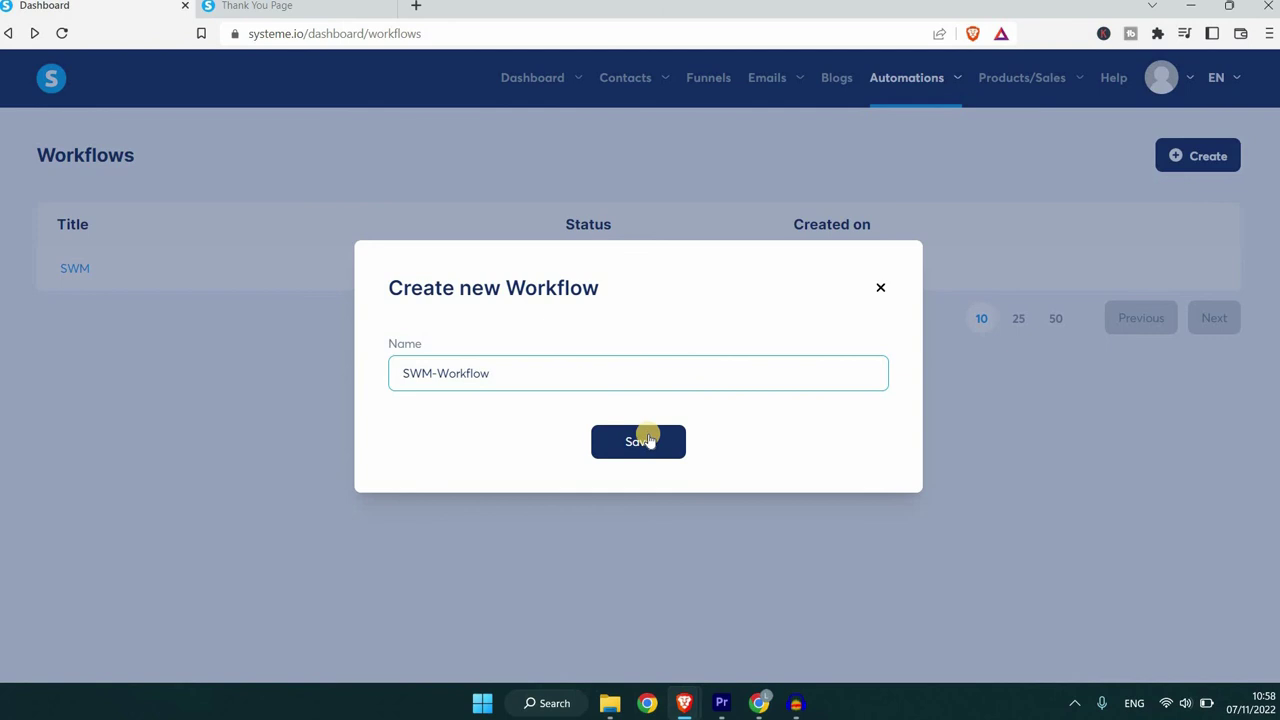
{"action": "left_click", "coordinate": [646, 438]}
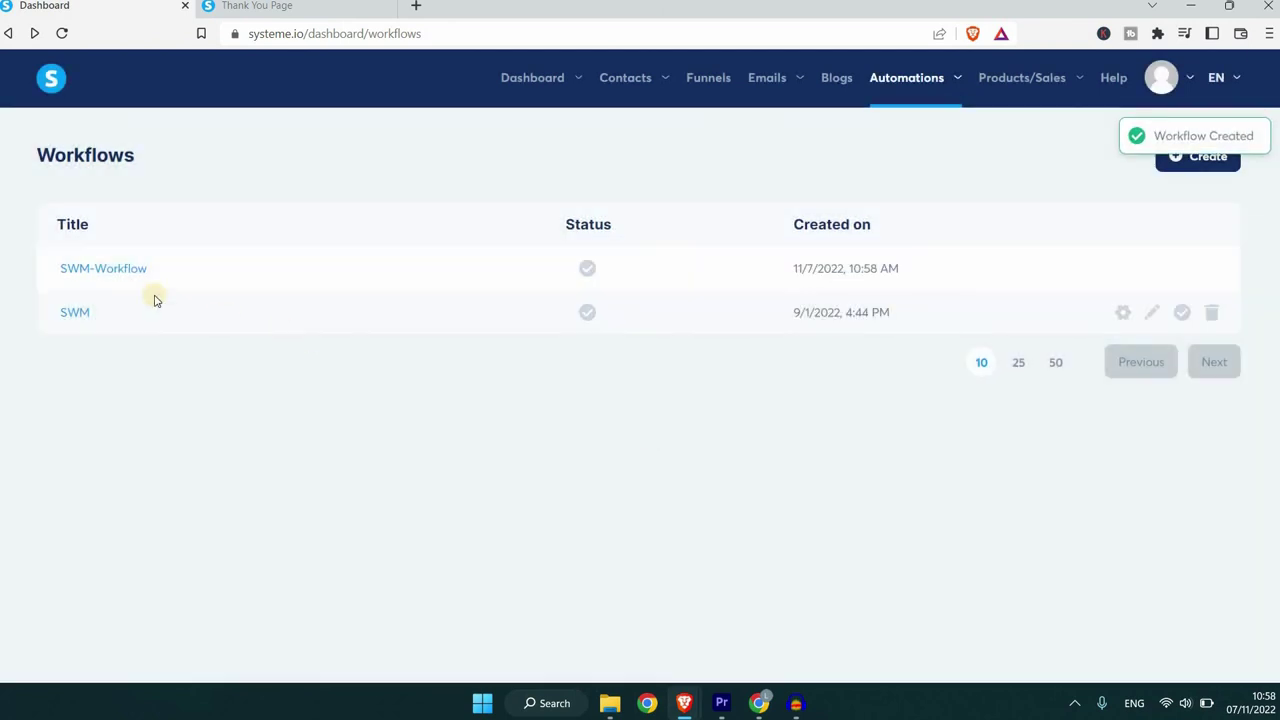
{"action": "left_click", "coordinate": [123, 269]}
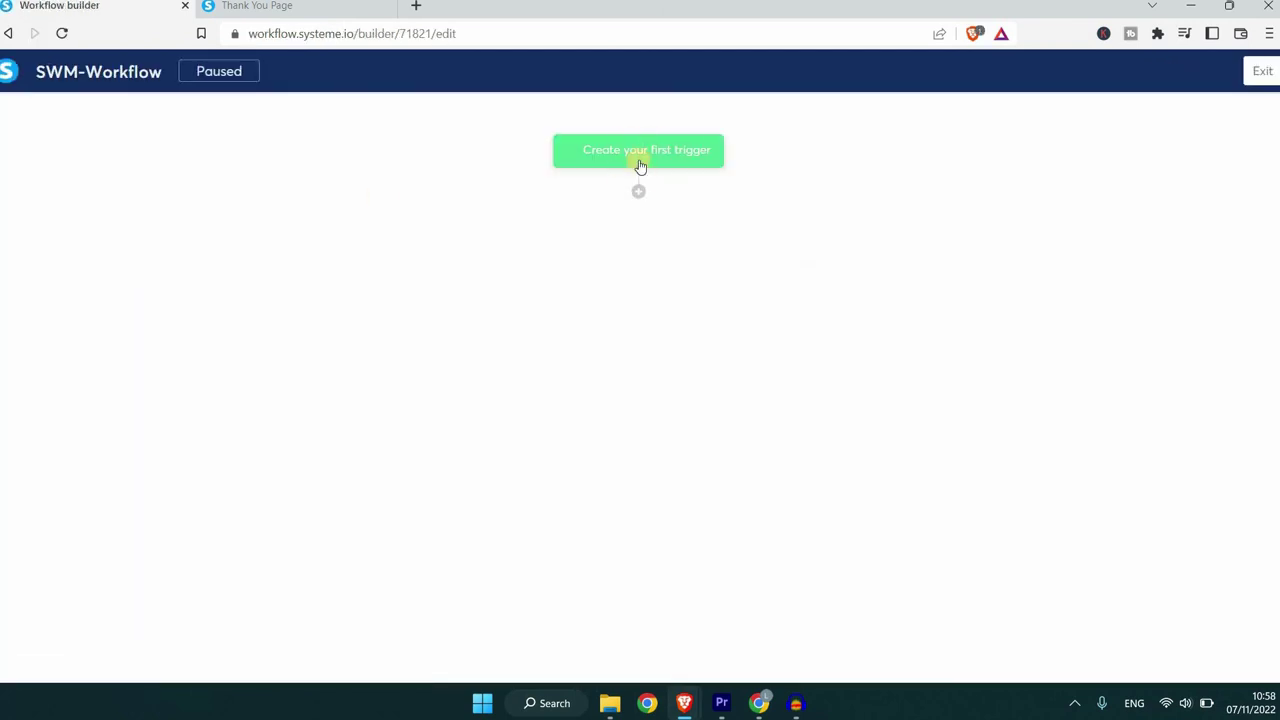
Add a first action step subscribing contacts to the New Website Checklist campaign
{"action": "left_click", "coordinate": [640, 193]}
{"action": "left_click", "coordinate": [551, 303]}
{"action": "left_click", "coordinate": [549, 320]}
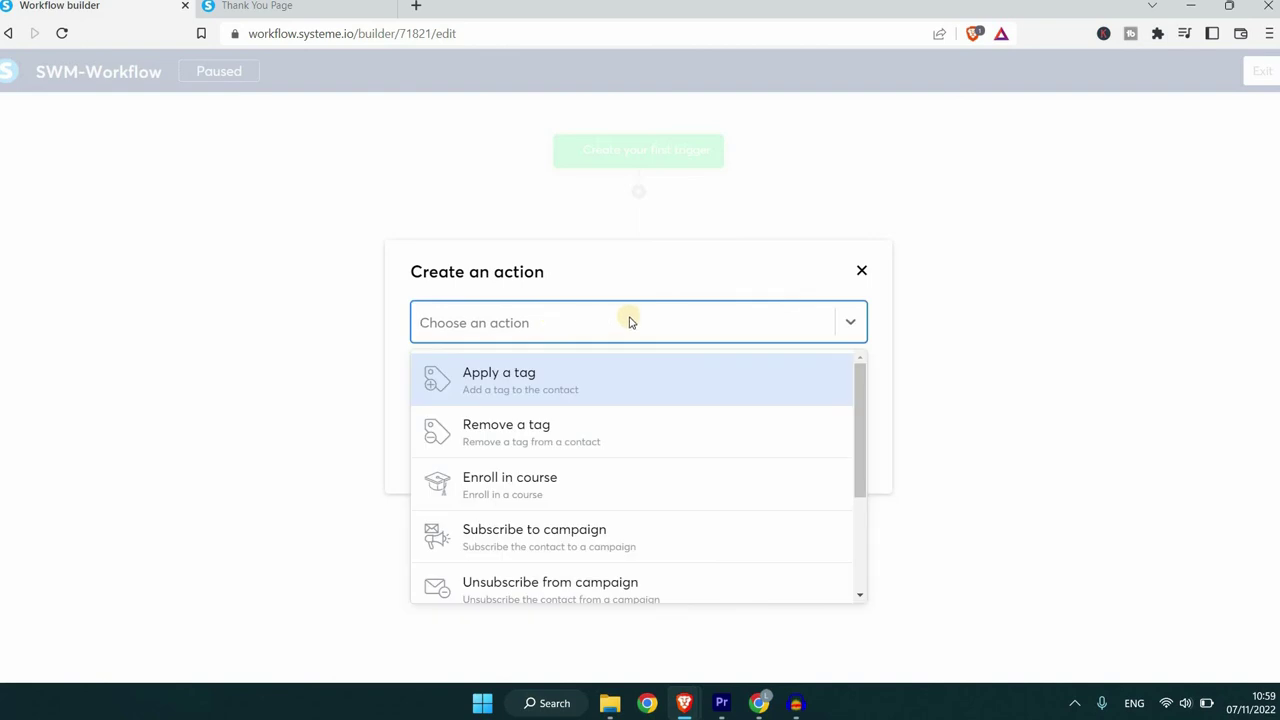
{"action": "left_click", "coordinate": [566, 531]}
{"action": "left_click", "coordinate": [441, 426]}
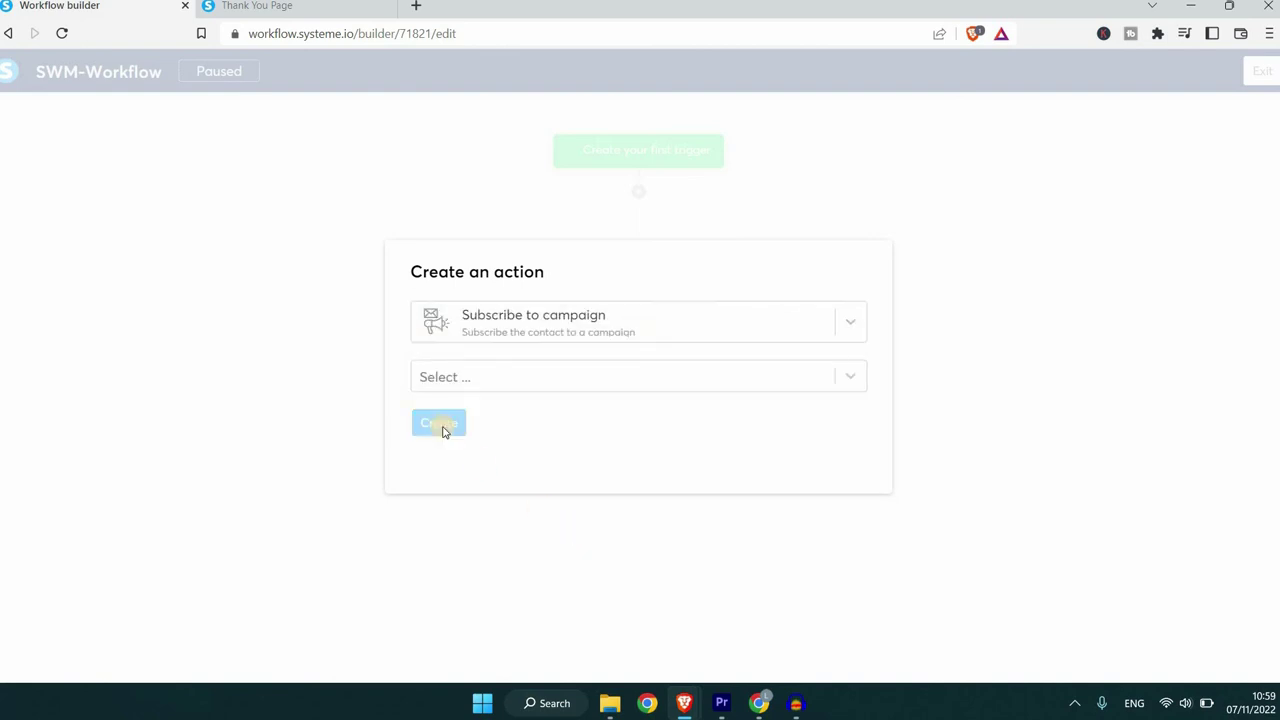
{"action": "left_click", "coordinate": [497, 370]}
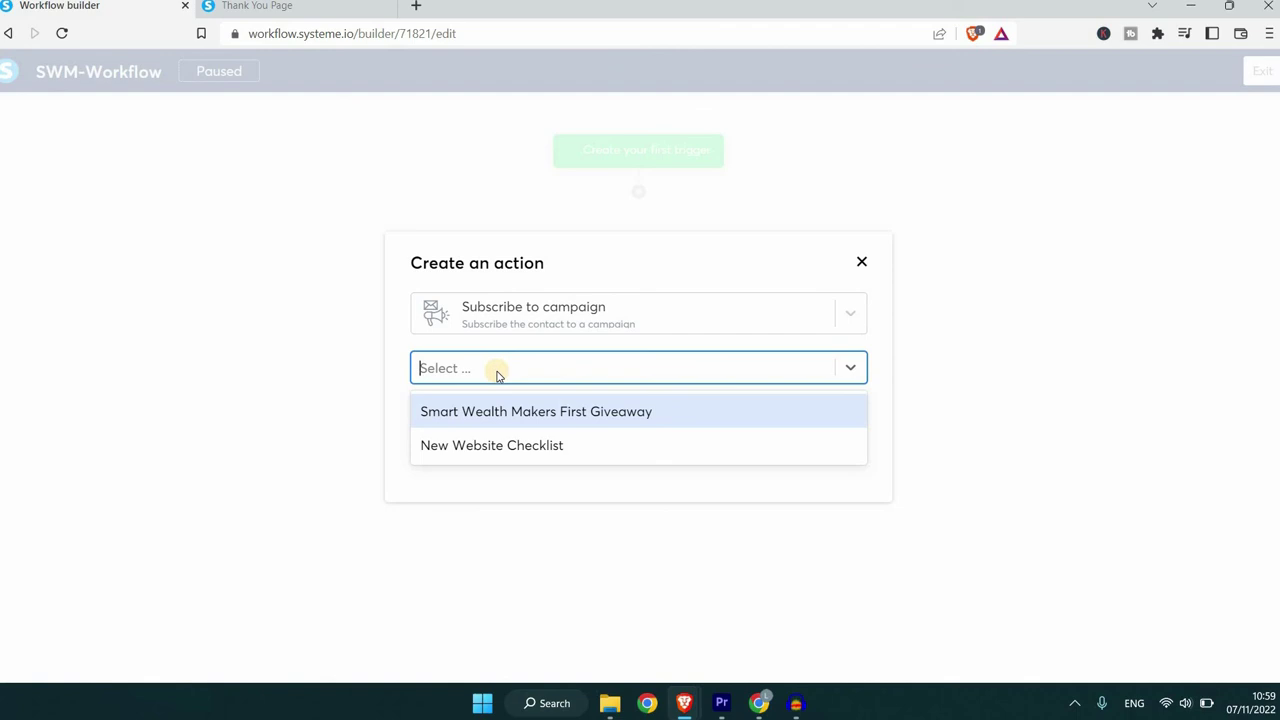
{"action": "left_click", "coordinate": [482, 447]}
{"action": "left_click", "coordinate": [433, 452]}
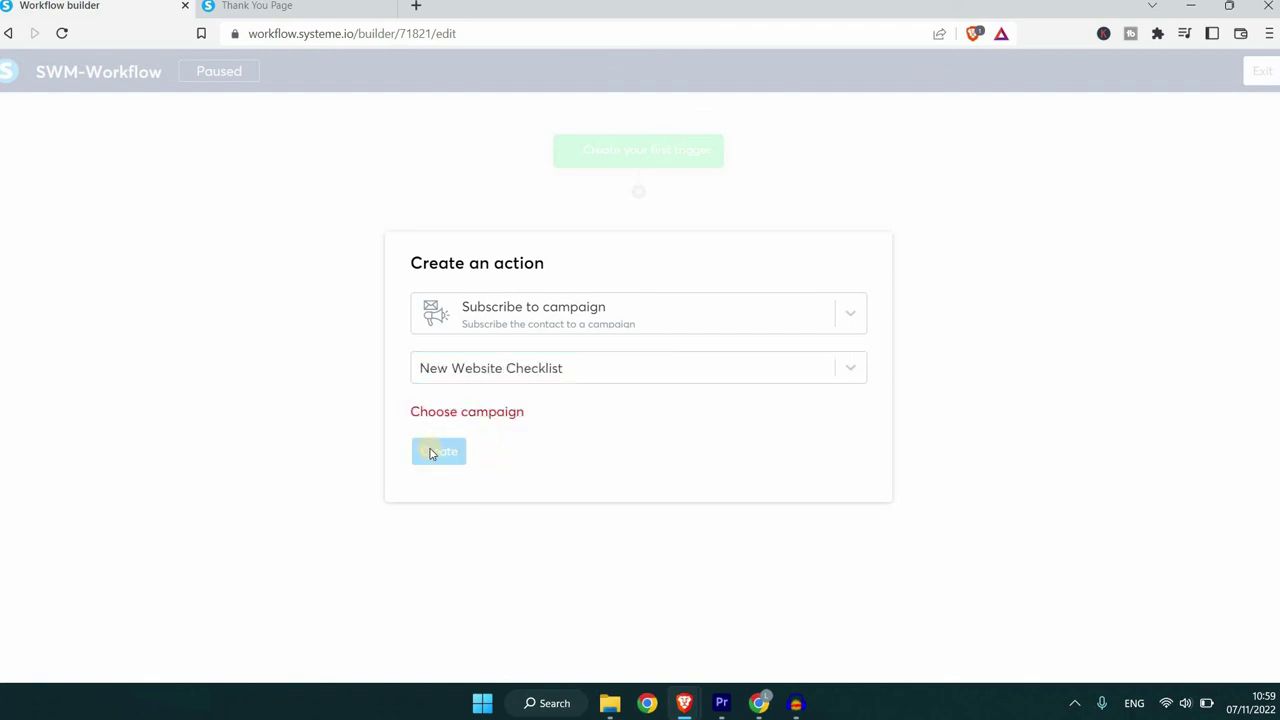
Add a 10-minute delay step below the campaign subscription step, after an abandoned action attempt
{"action": "left_click", "coordinate": [640, 275]}
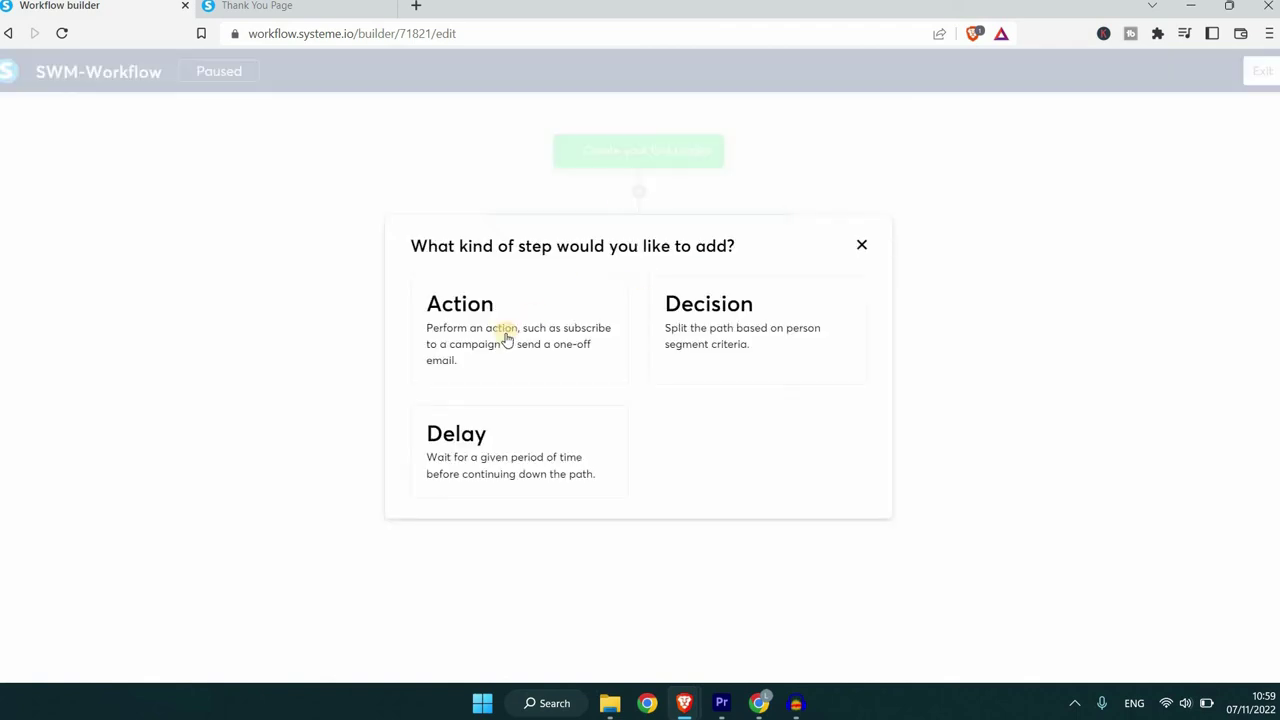
{"action": "left_click", "coordinate": [507, 339]}
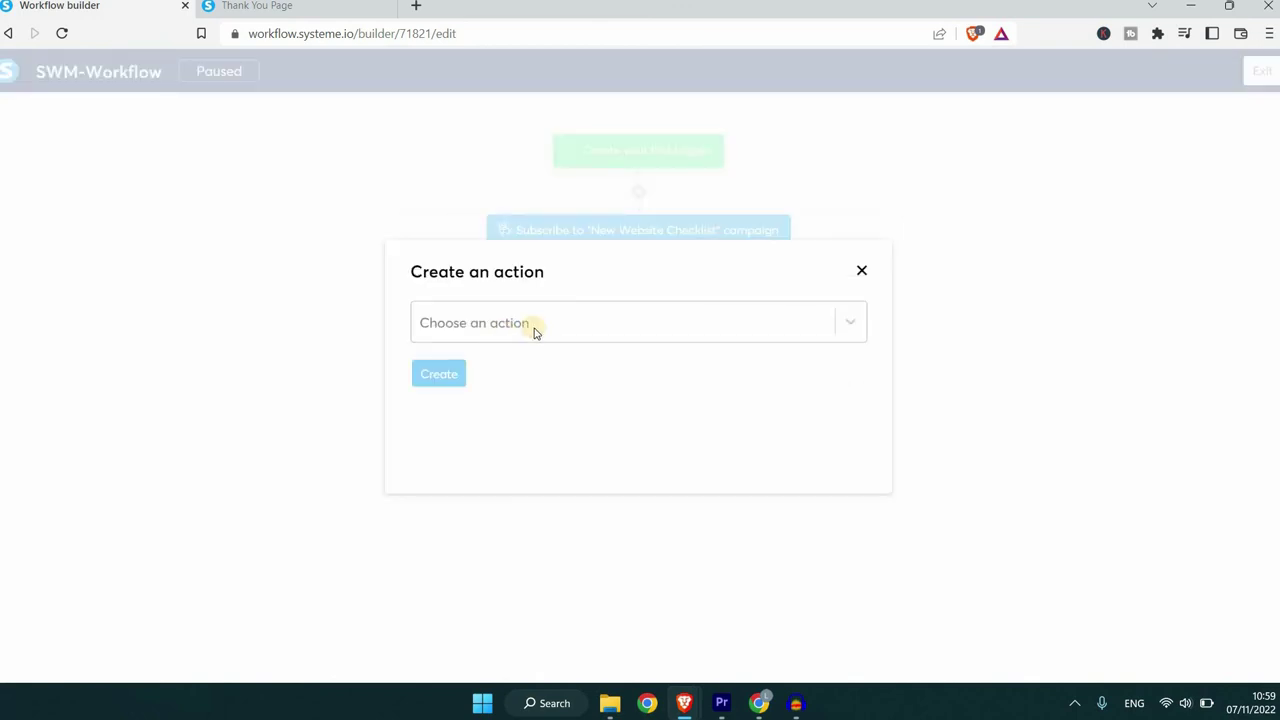
{"action": "left_click", "coordinate": [533, 330]}
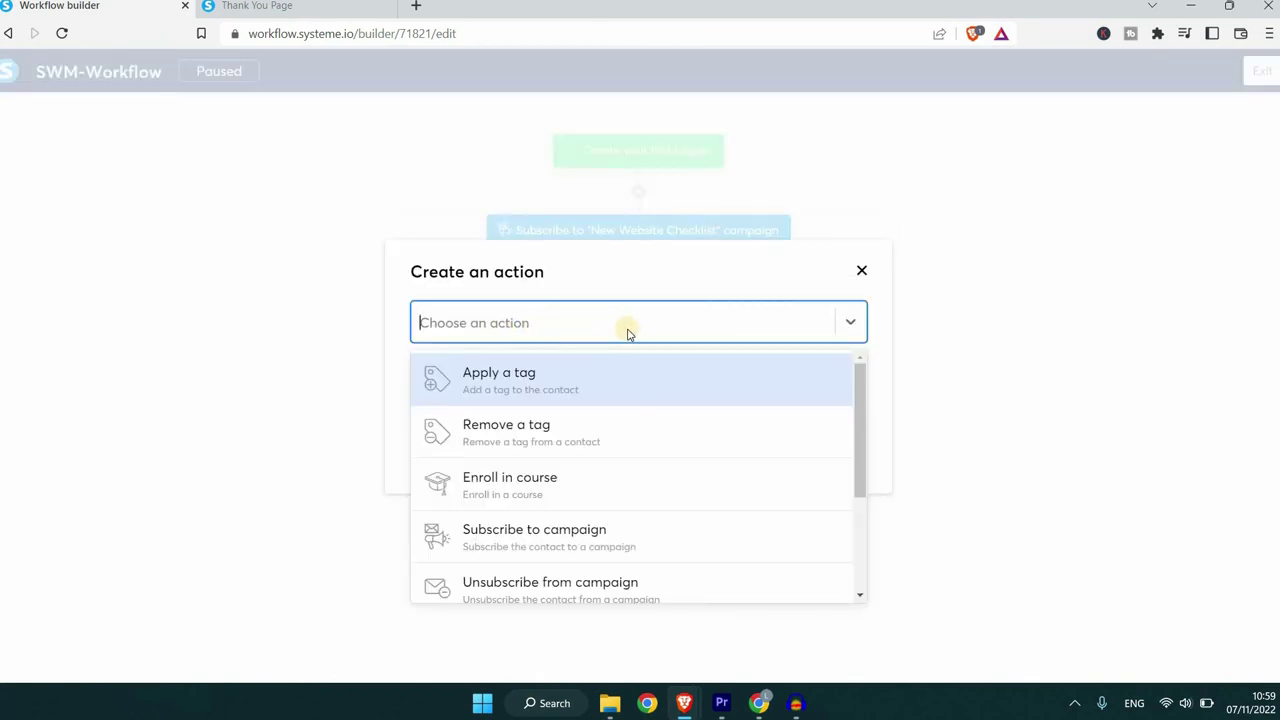
{"action": "left_click", "coordinate": [680, 285]}
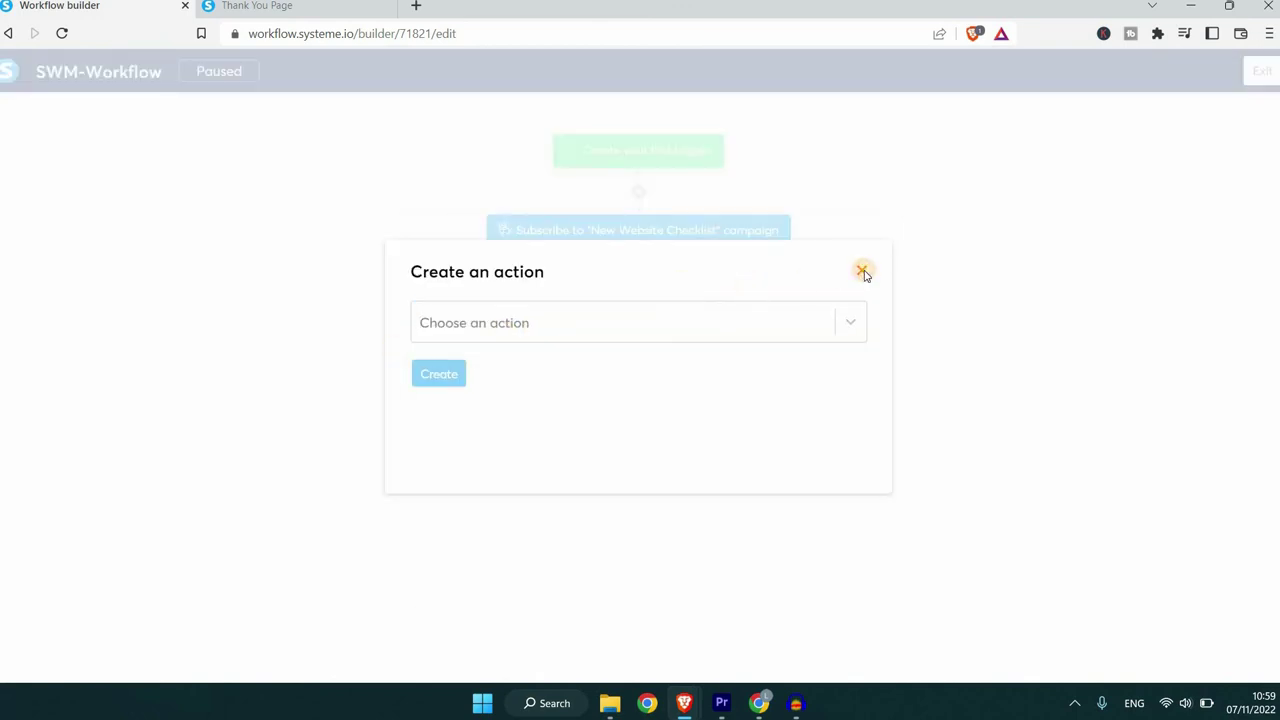
{"action": "left_click", "coordinate": [863, 272]}
{"action": "left_click", "coordinate": [637, 272]}
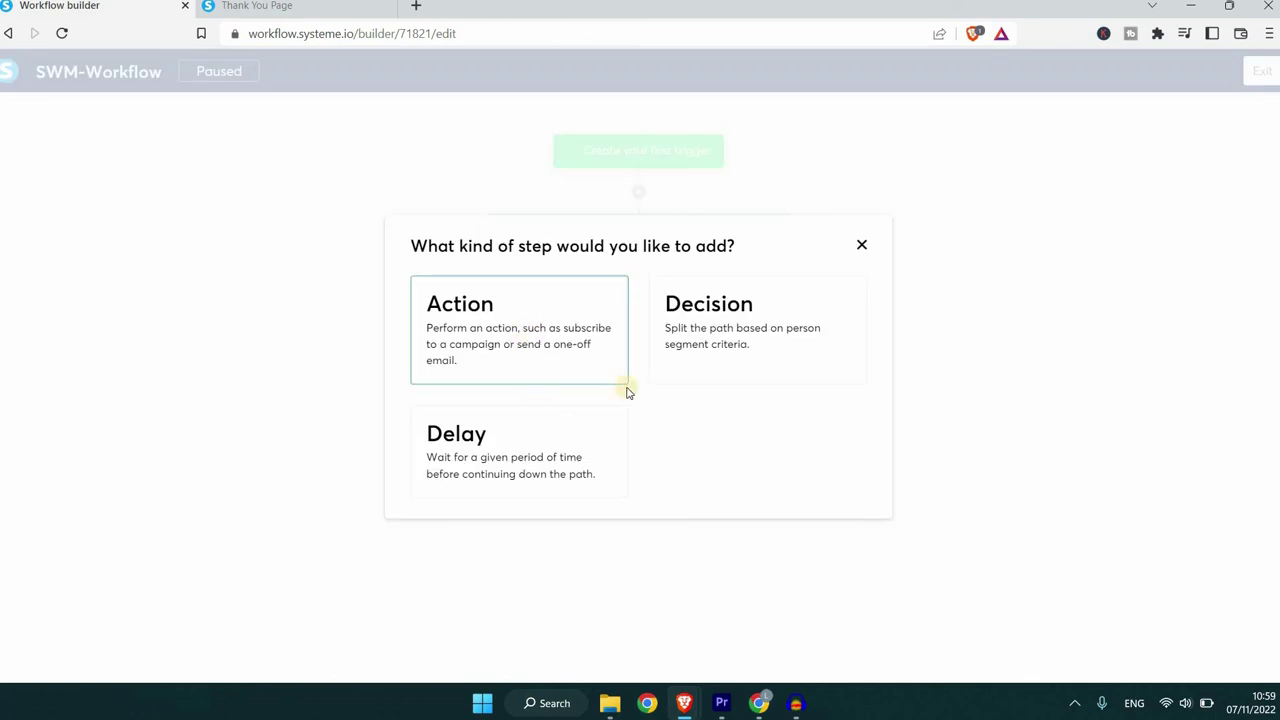
{"action": "left_click", "coordinate": [537, 452]}
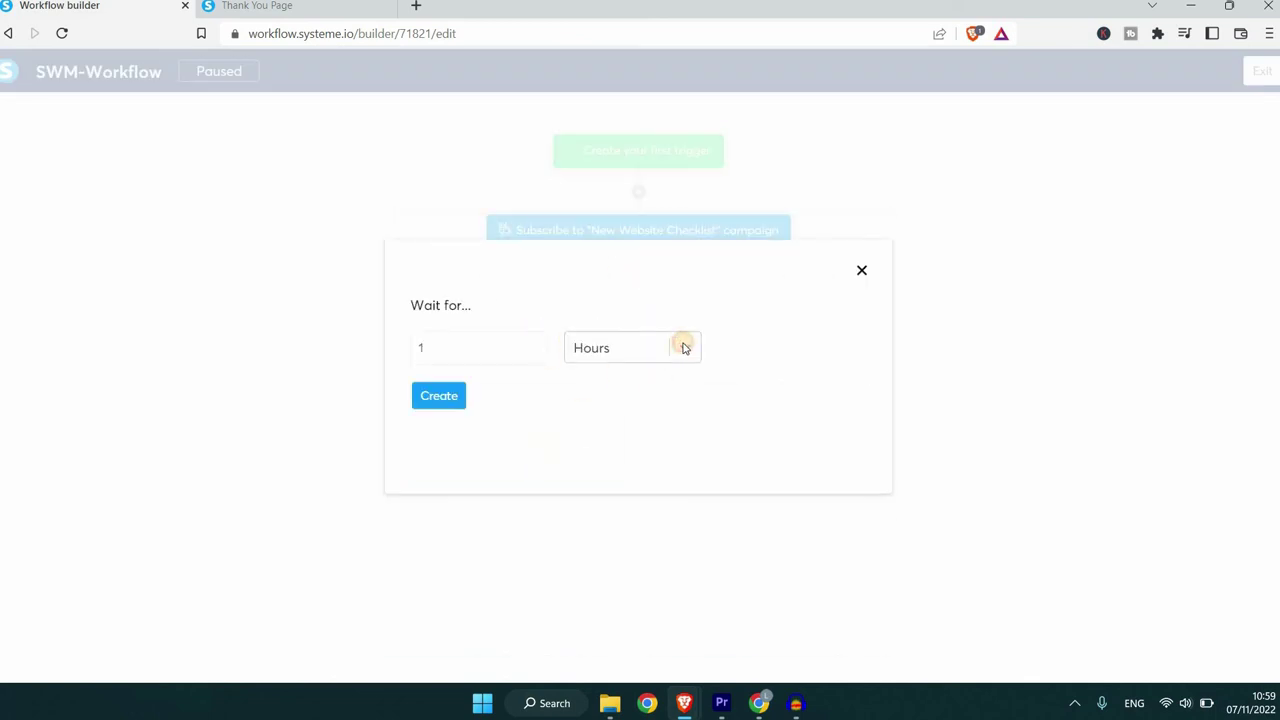
{"action": "left_click", "coordinate": [684, 347]}
{"action": "left_click", "coordinate": [617, 457]}
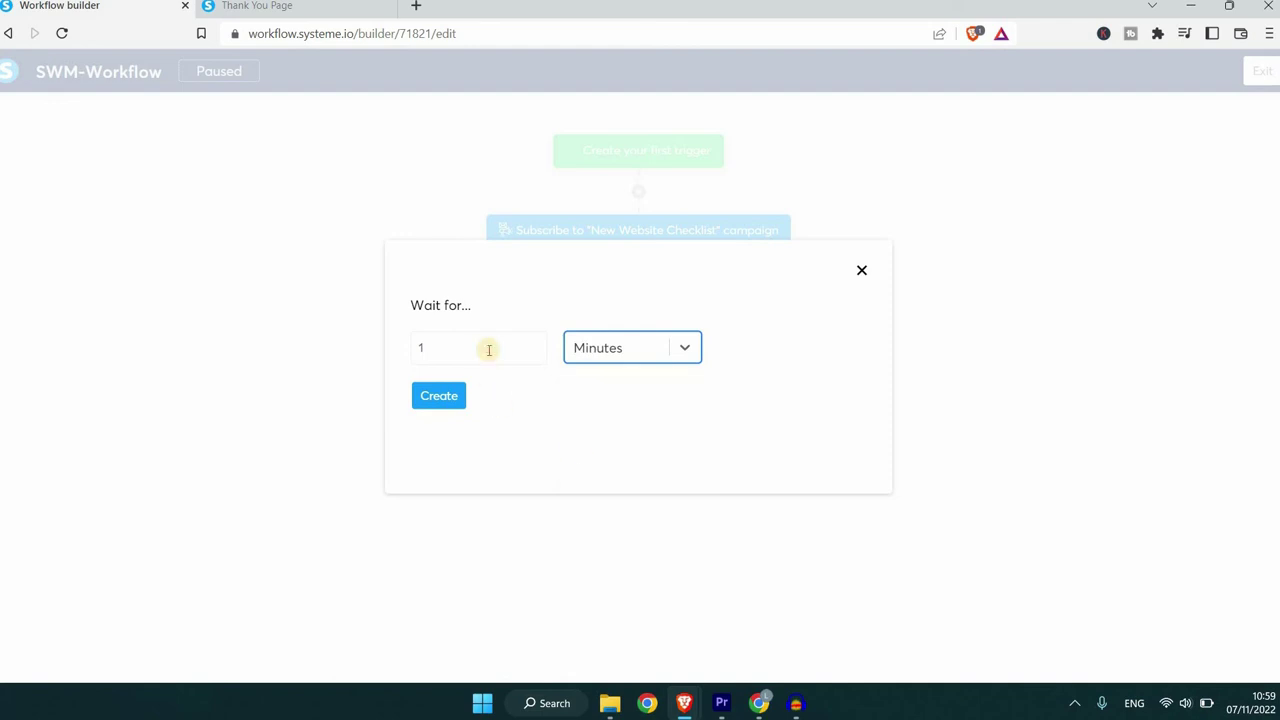
{"action": "left_click", "coordinate": [489, 349]}
{"action": "type", "text": "0"}
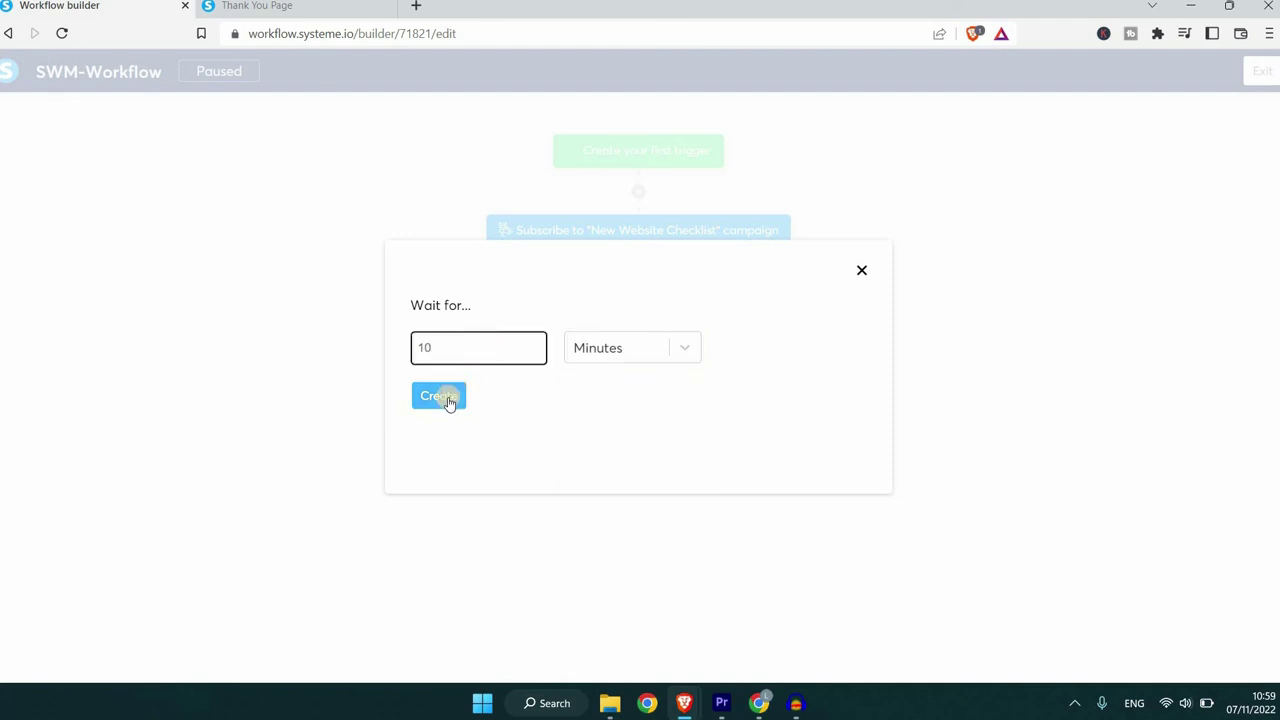
{"action": "left_click", "coordinate": [448, 398]}
Add a Send email step after the wait with a new email titled 'Confirmation Email'
{"action": "left_click", "coordinate": [641, 358]}
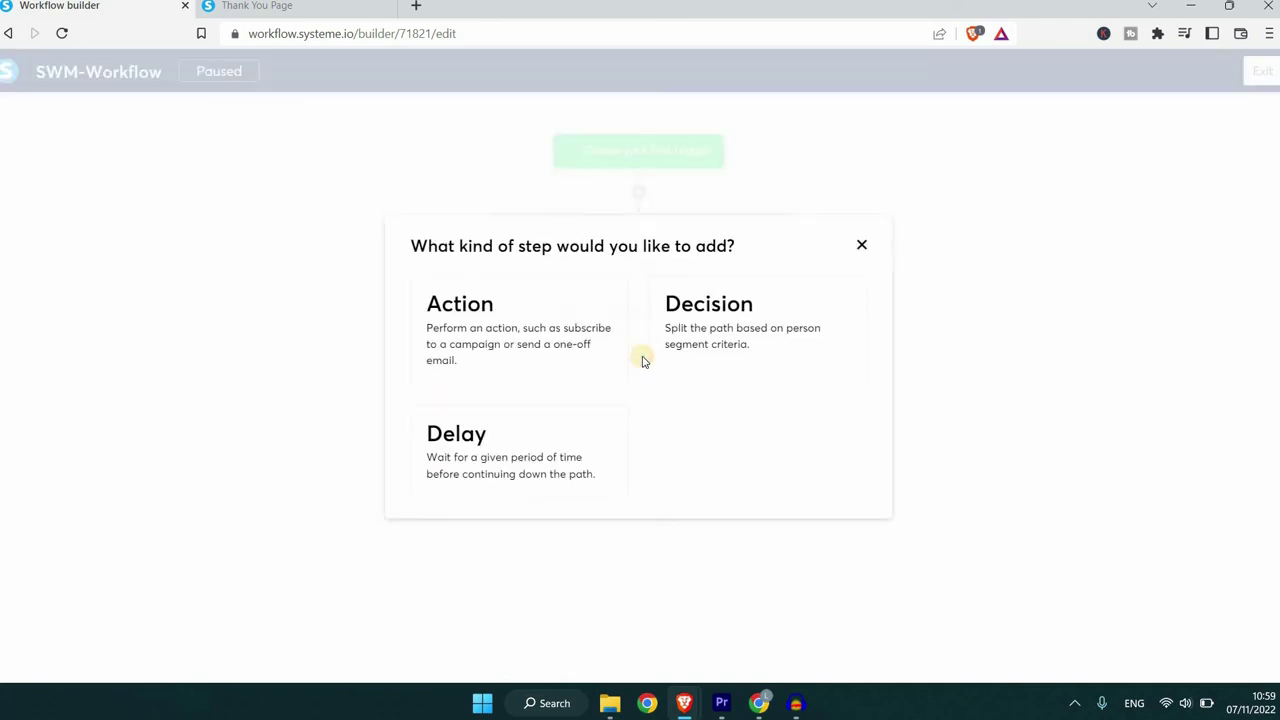
{"action": "left_click", "coordinate": [530, 358]}
{"action": "left_click", "coordinate": [560, 328]}
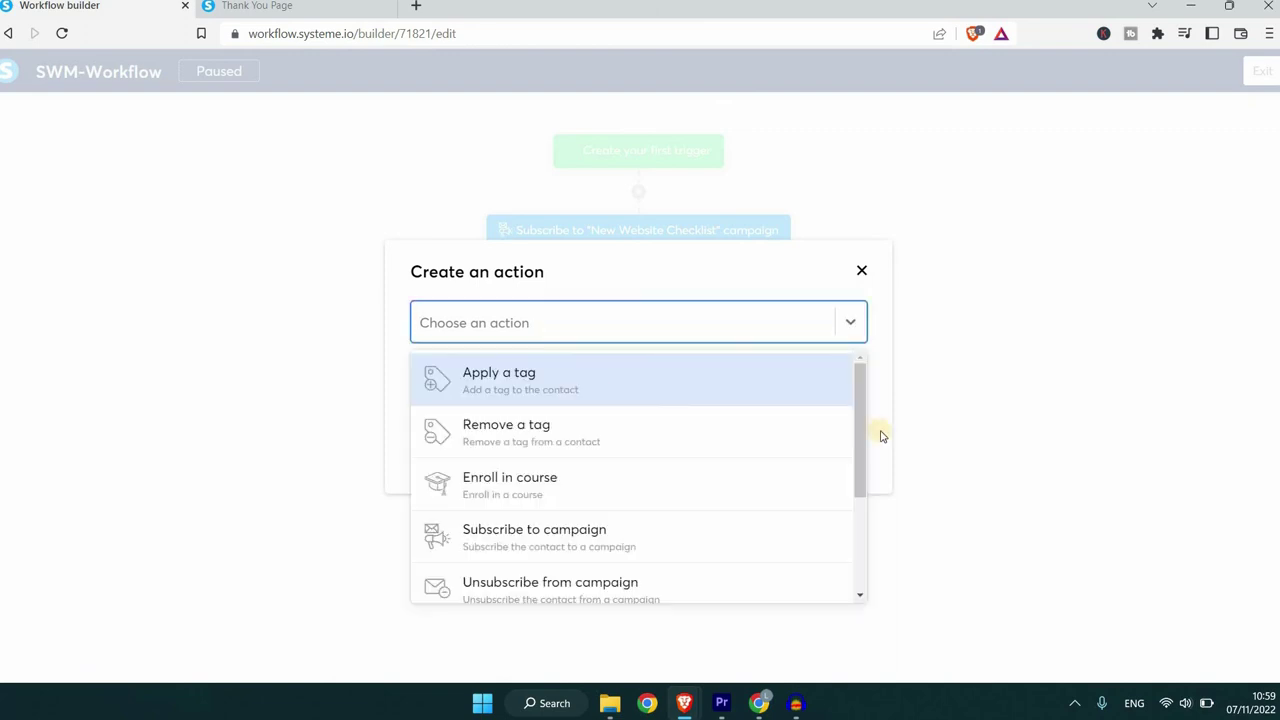
{"action": "left_click_drag", "start_coordinate": [860, 434], "coordinate": [850, 562]}
{"action": "left_click", "coordinate": [700, 520]}
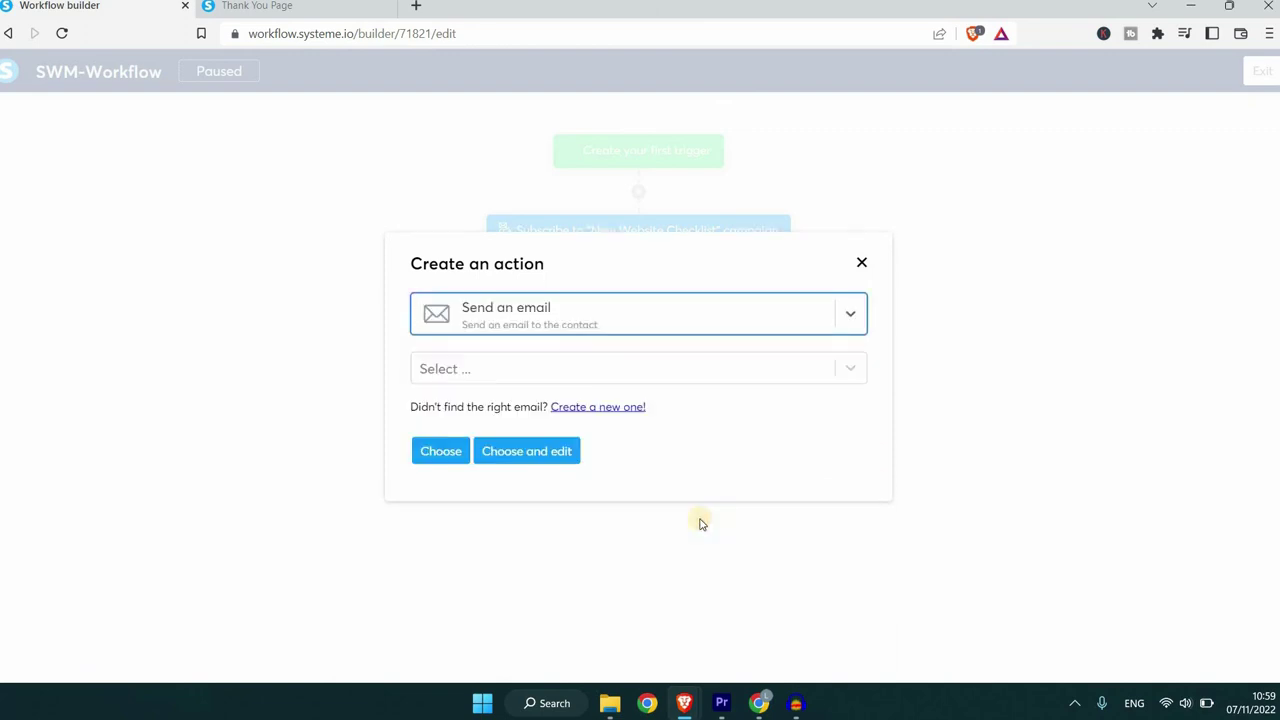
{"action": "left_click", "coordinate": [576, 372]}
{"action": "left_click", "coordinate": [655, 480]}
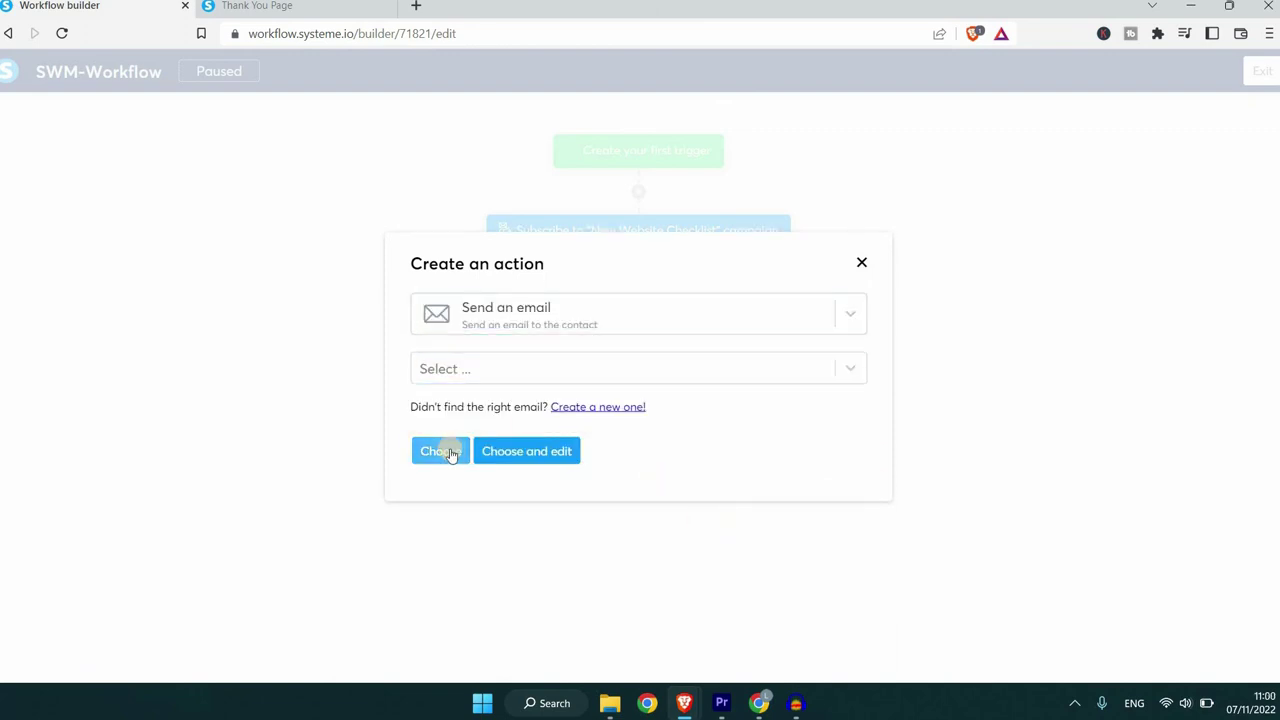
{"action": "left_click", "coordinate": [598, 406]}
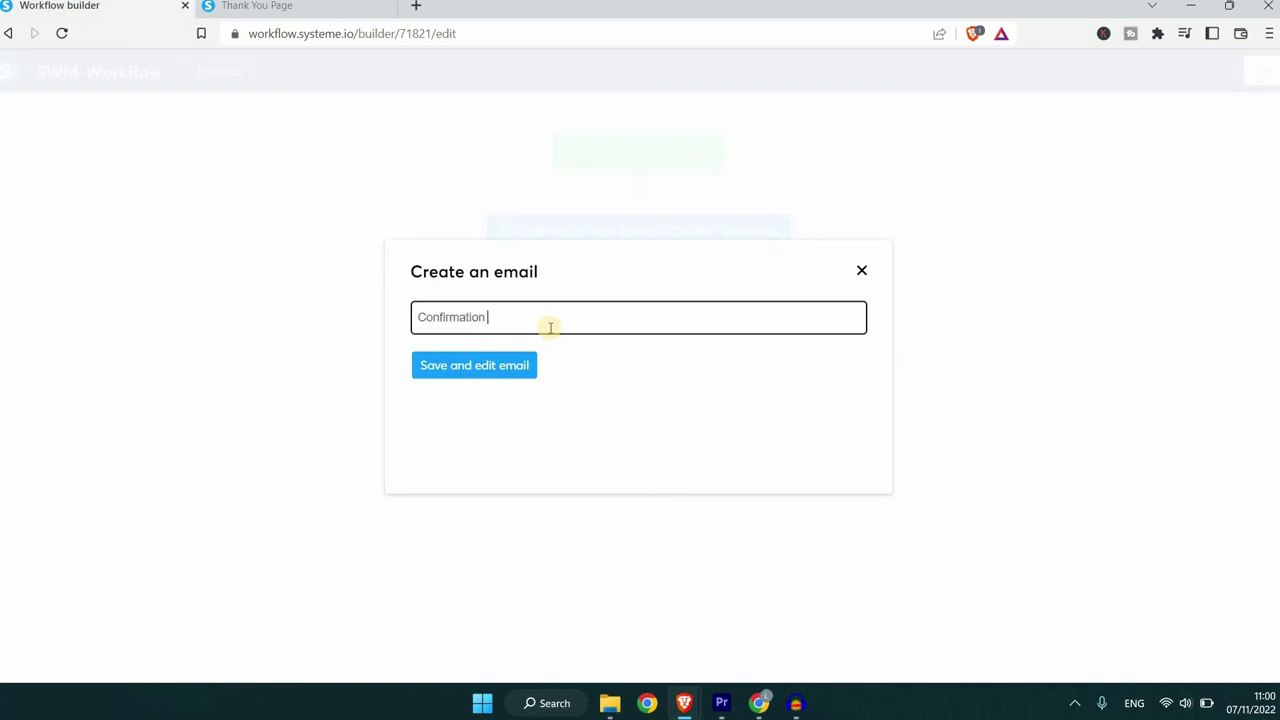
{"action": "type", "text": "Confirmation Email"}
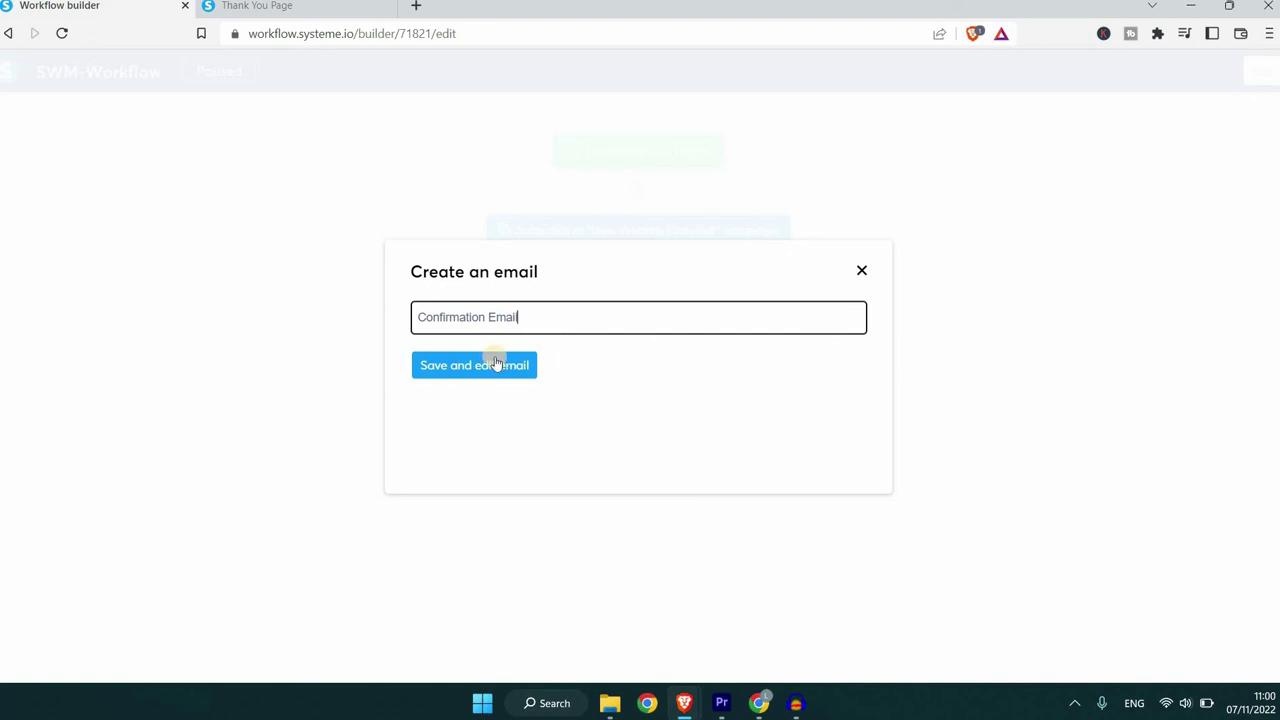
{"action": "left_click", "coordinate": [491, 363]}
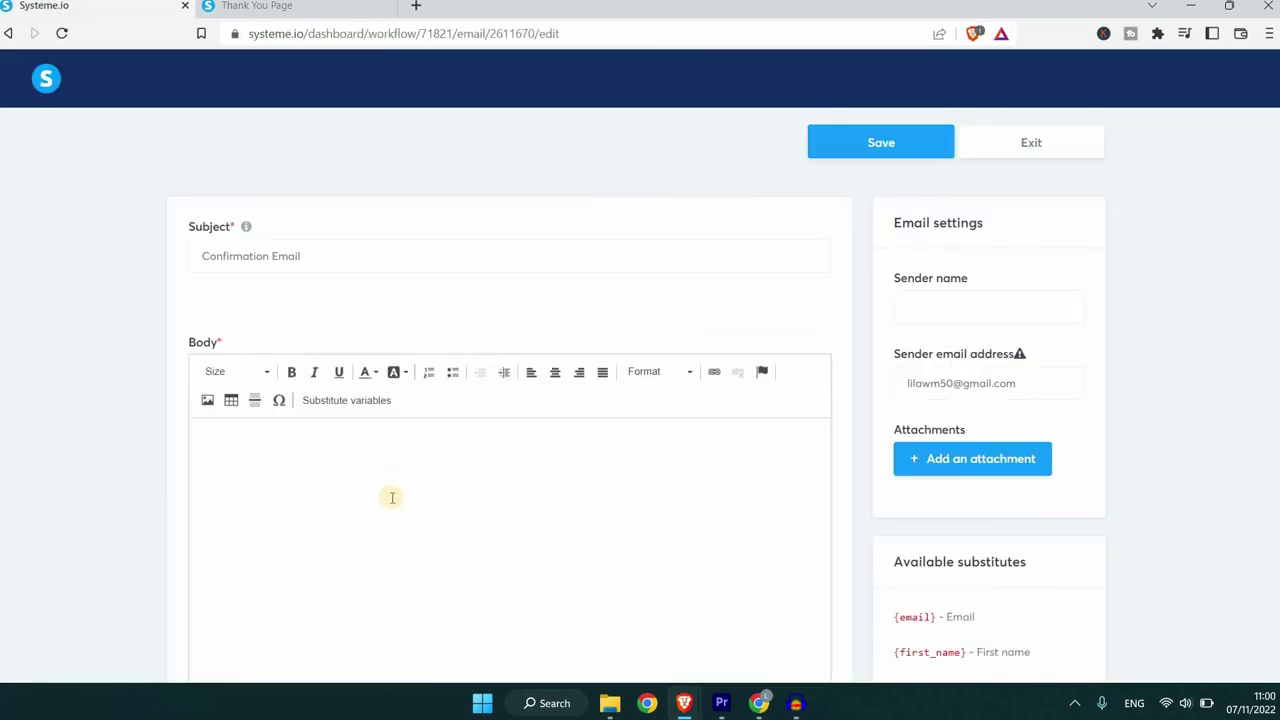
Paste the subject into the email body, add a sender name, and save the email
{"action": "left_click_drag", "start_coordinate": [308, 256], "coordinate": [202, 260]}
{"action": "key", "text": "ctrl+c"}
{"action": "left_click", "coordinate": [203, 440]}
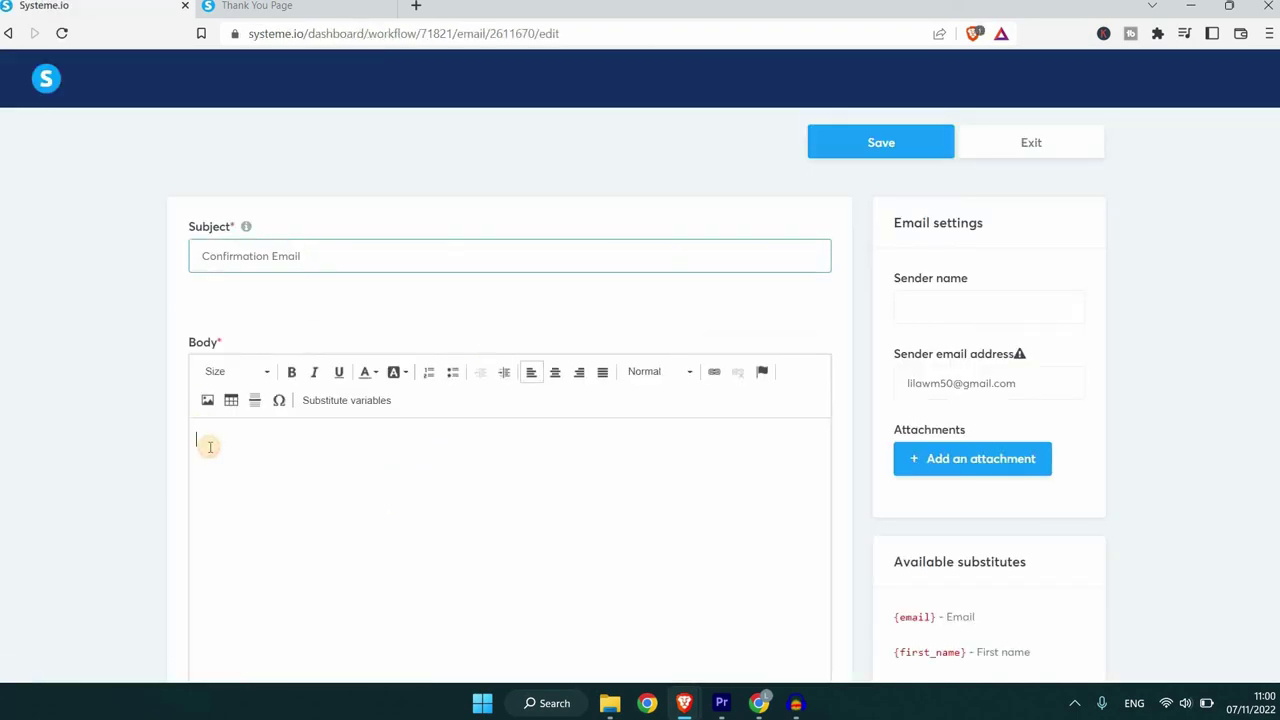
{"action": "key", "text": "ctrl+v"}
{"action": "left_click", "coordinate": [877, 147]}
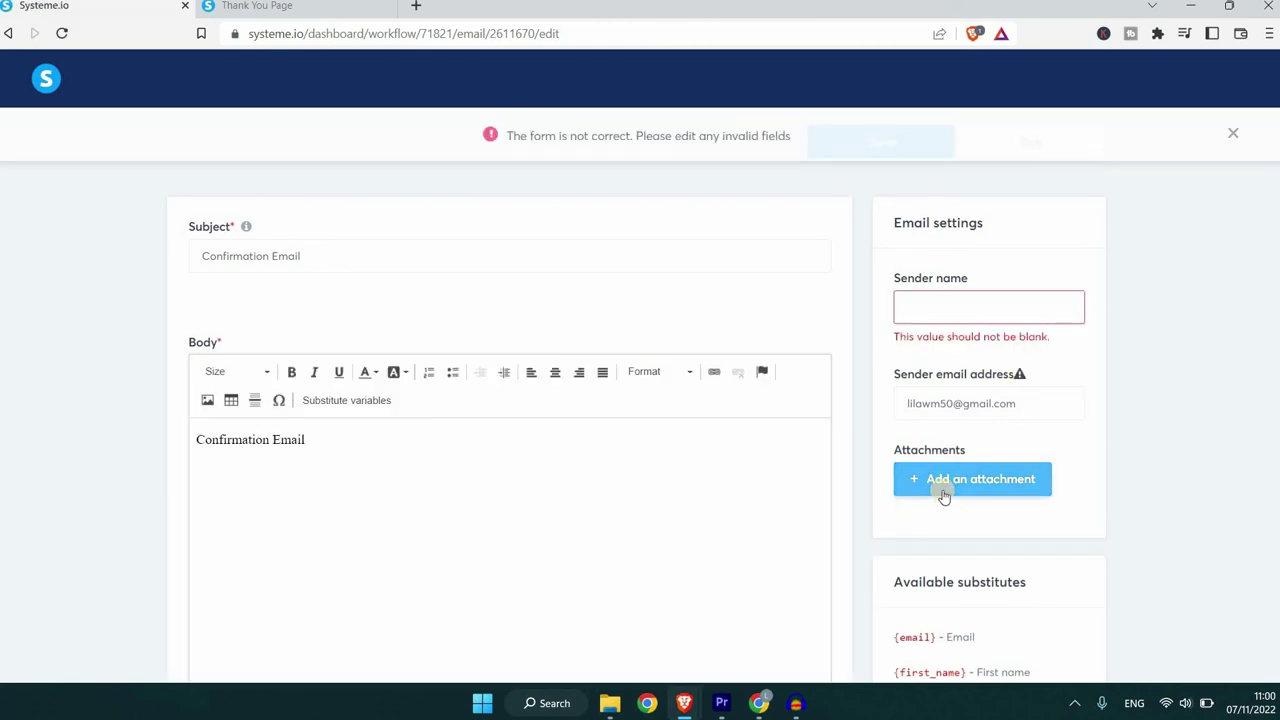
{"action": "left_click", "coordinate": [958, 311]}
{"action": "type", "text": "Li"}
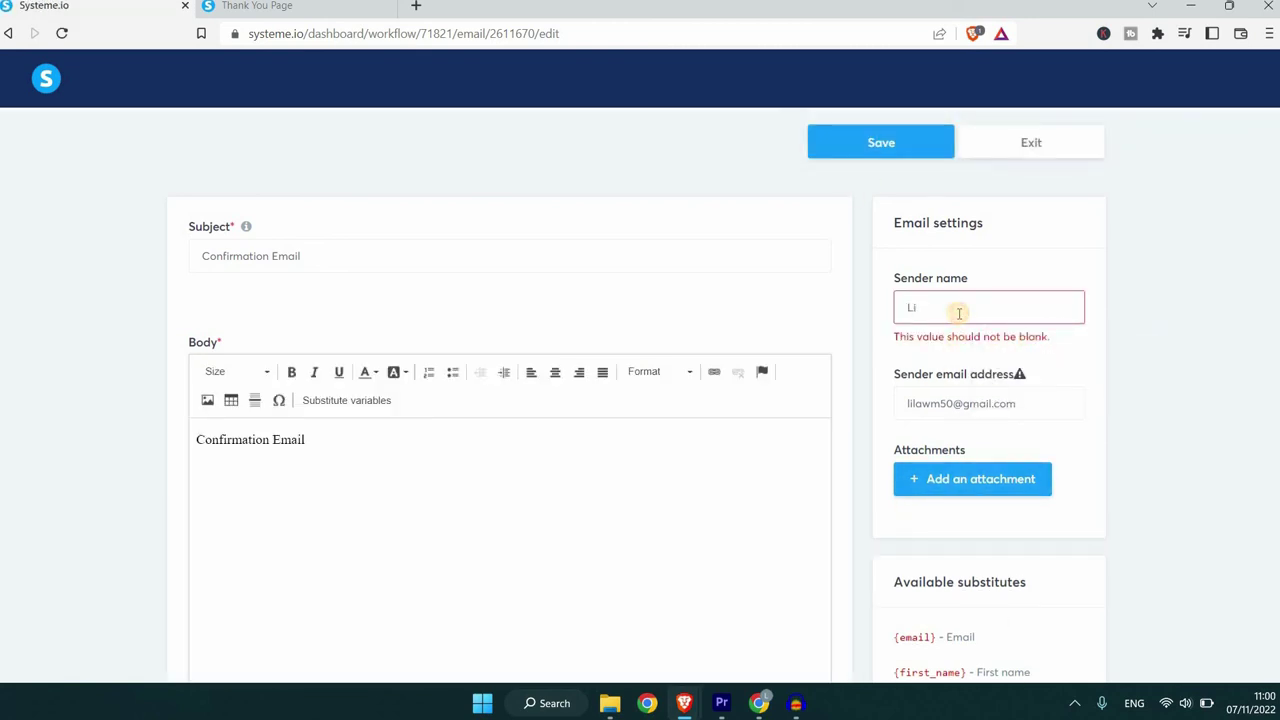
{"action": "type", "text": "la"}
{"action": "left_click", "coordinate": [881, 141]}
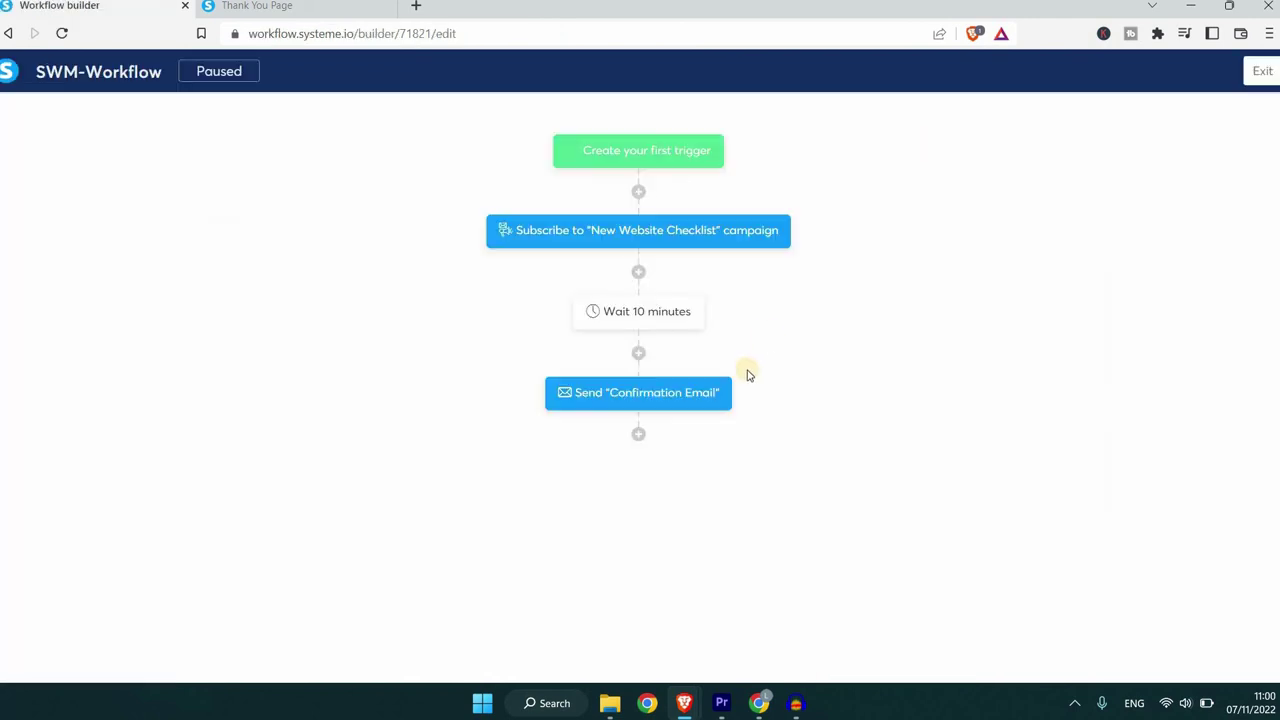
Add a 1-day delay step after the confirmation email
{"action": "left_click", "coordinate": [639, 437]}
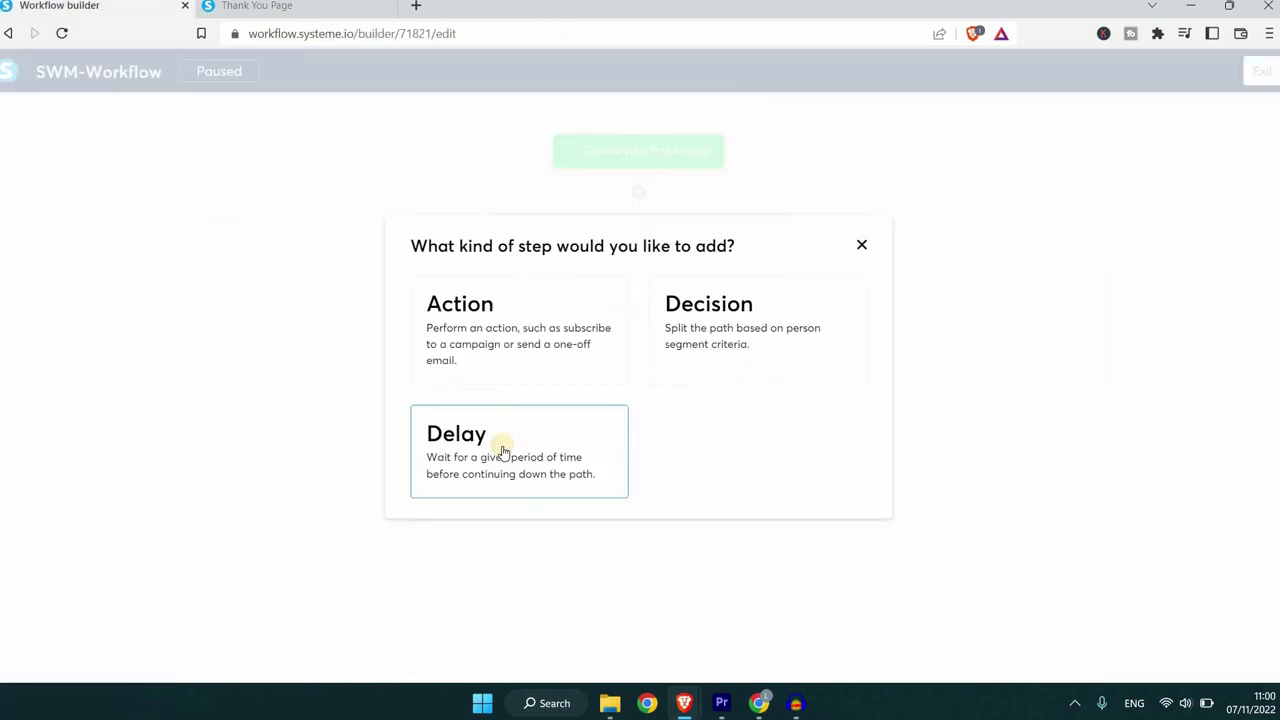
{"action": "left_click", "coordinate": [502, 449]}
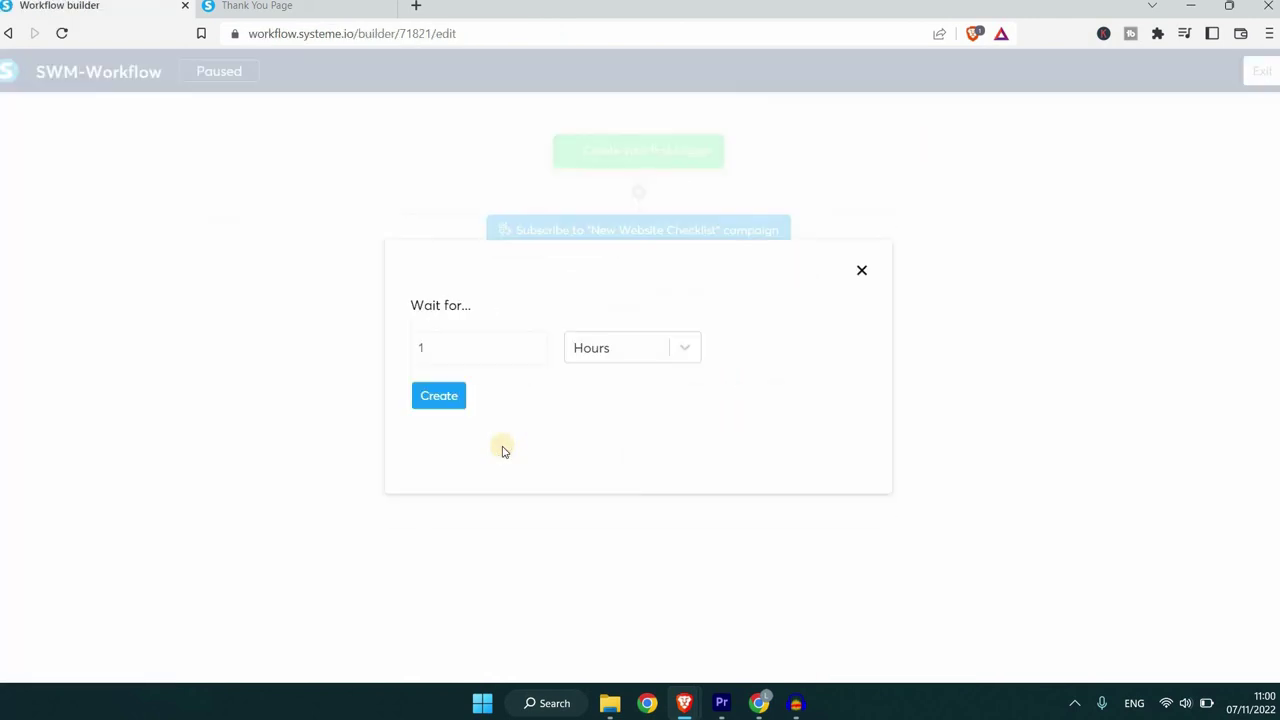
{"action": "left_click", "coordinate": [678, 347]}
{"action": "left_click", "coordinate": [649, 398]}
{"action": "left_click", "coordinate": [438, 396]}
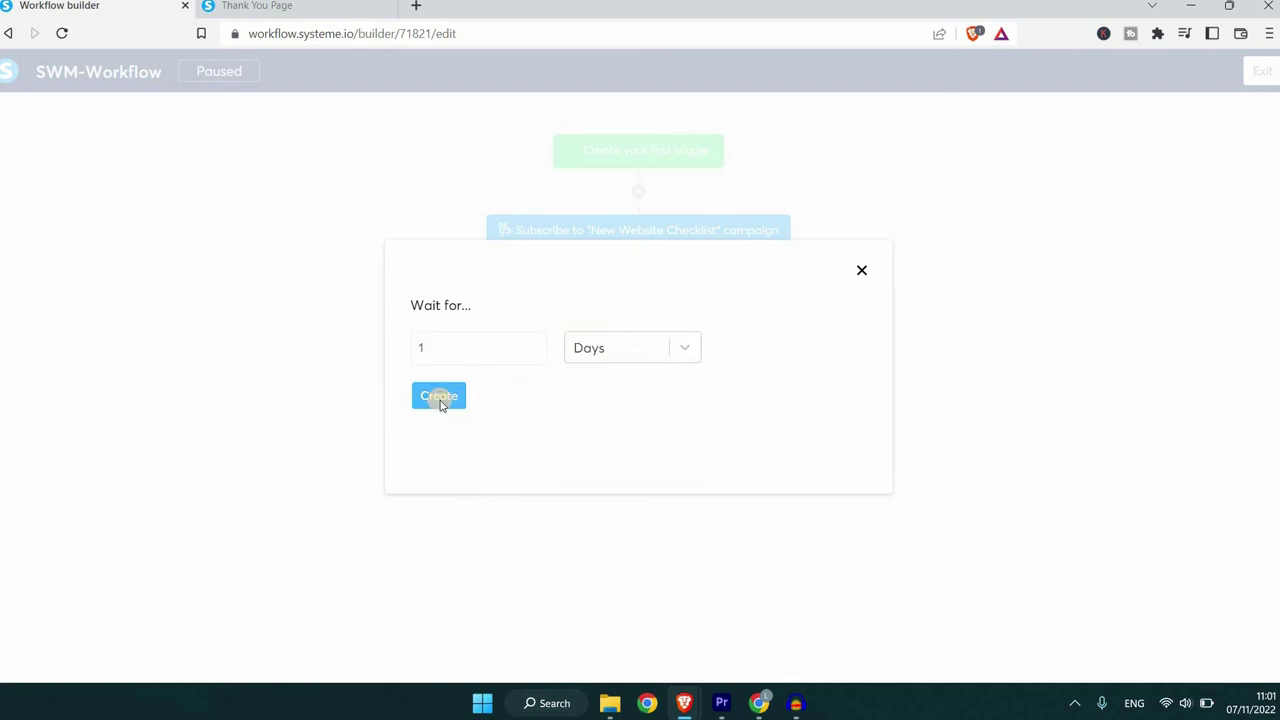
Add a Send email step after the 1-day wait with a new email 'Information About your products'
{"action": "left_click", "coordinate": [639, 516]}
{"action": "left_click", "coordinate": [526, 334]}
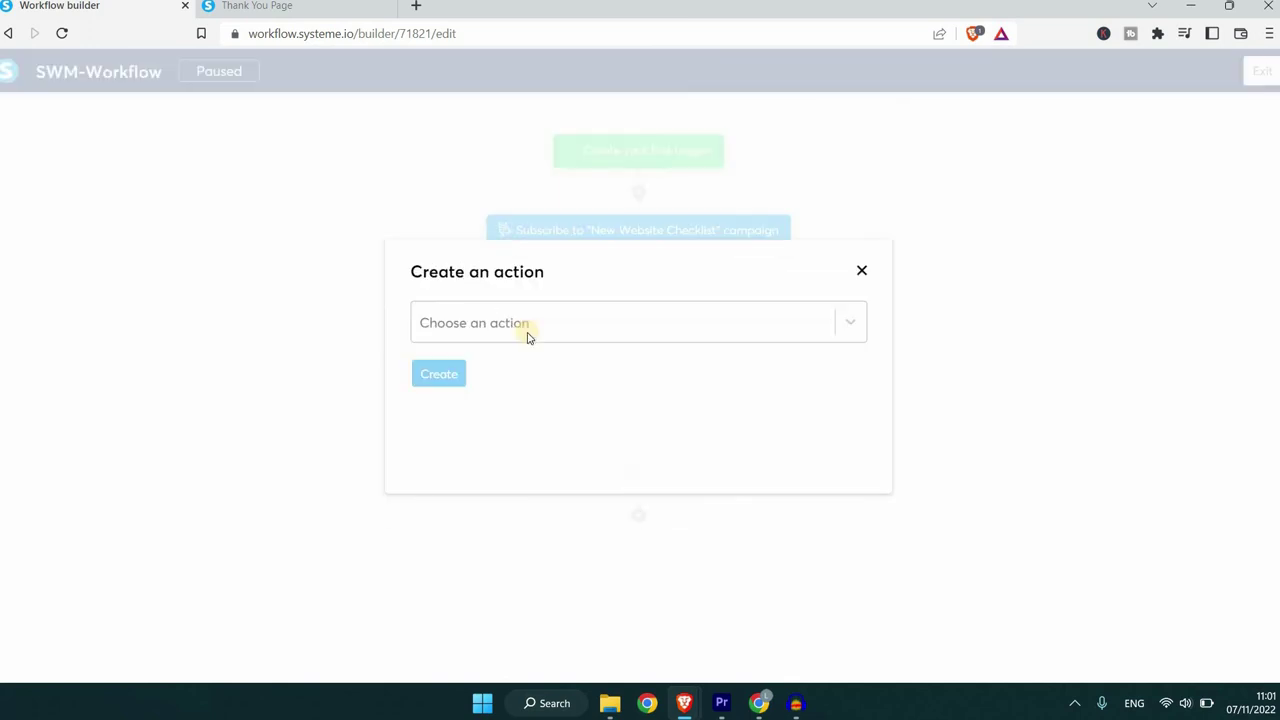
{"action": "left_click", "coordinate": [847, 325]}
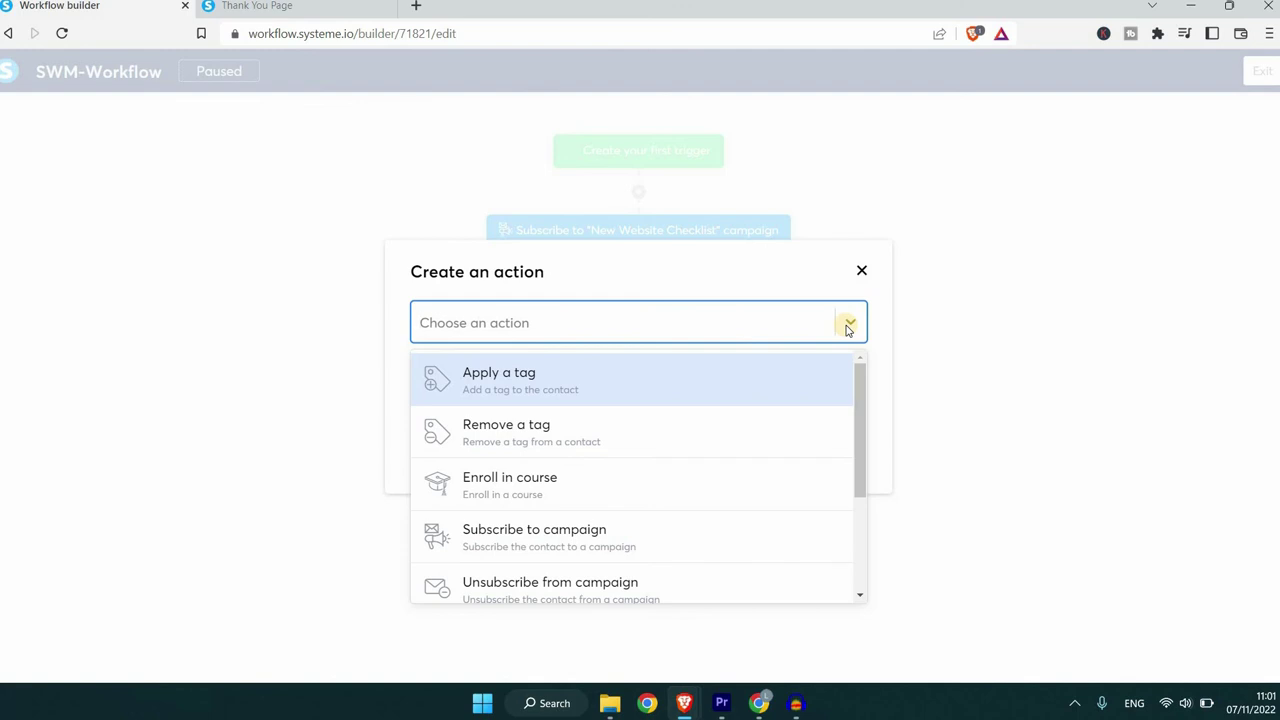
{"action": "scroll", "coordinate": [800, 520], "scroll_direction": "down", "scroll_amount": 3}
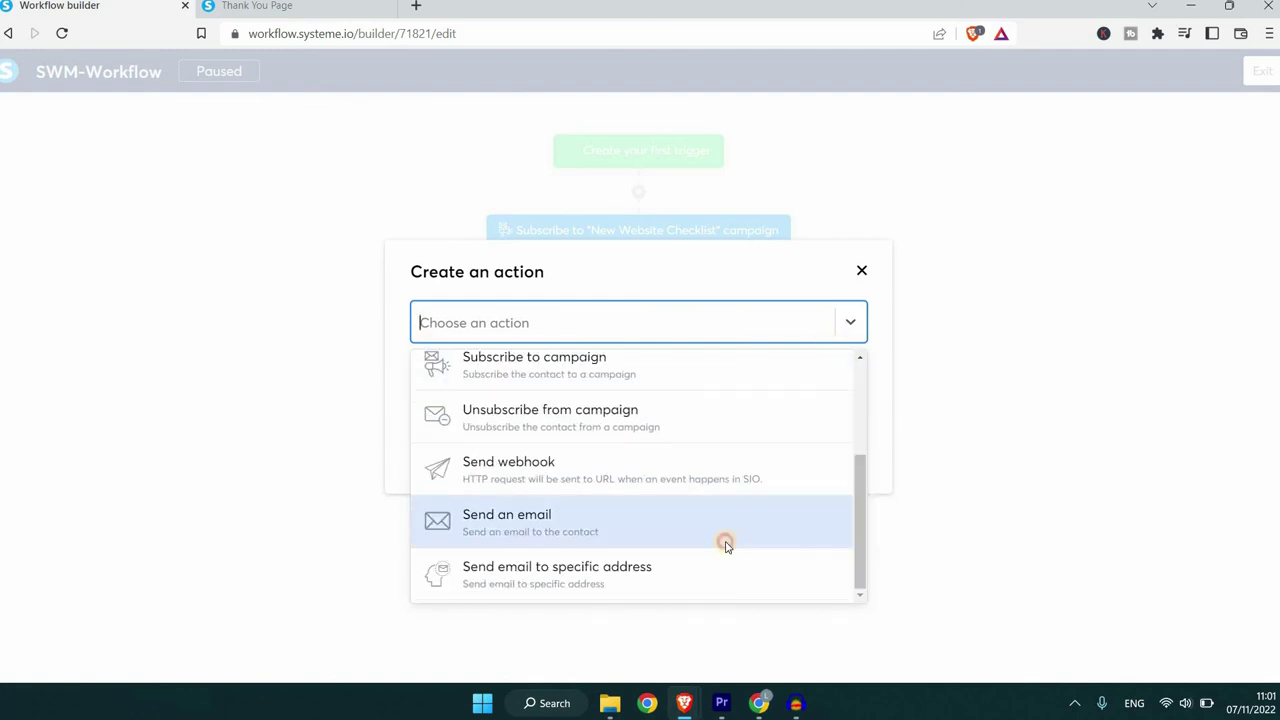
{"action": "left_click", "coordinate": [729, 540]}
{"action": "left_click", "coordinate": [597, 407]}
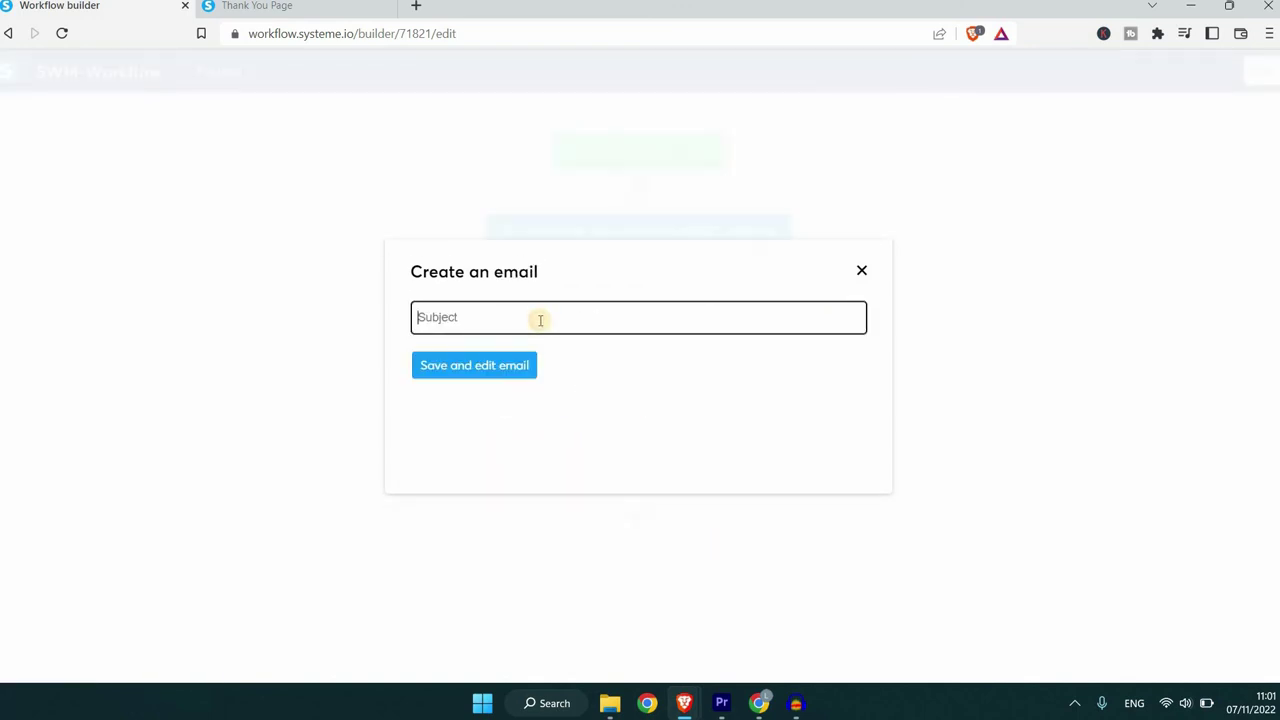
{"action": "type", "text": "Information About your products"}
{"action": "left_click", "coordinate": [533, 368]}
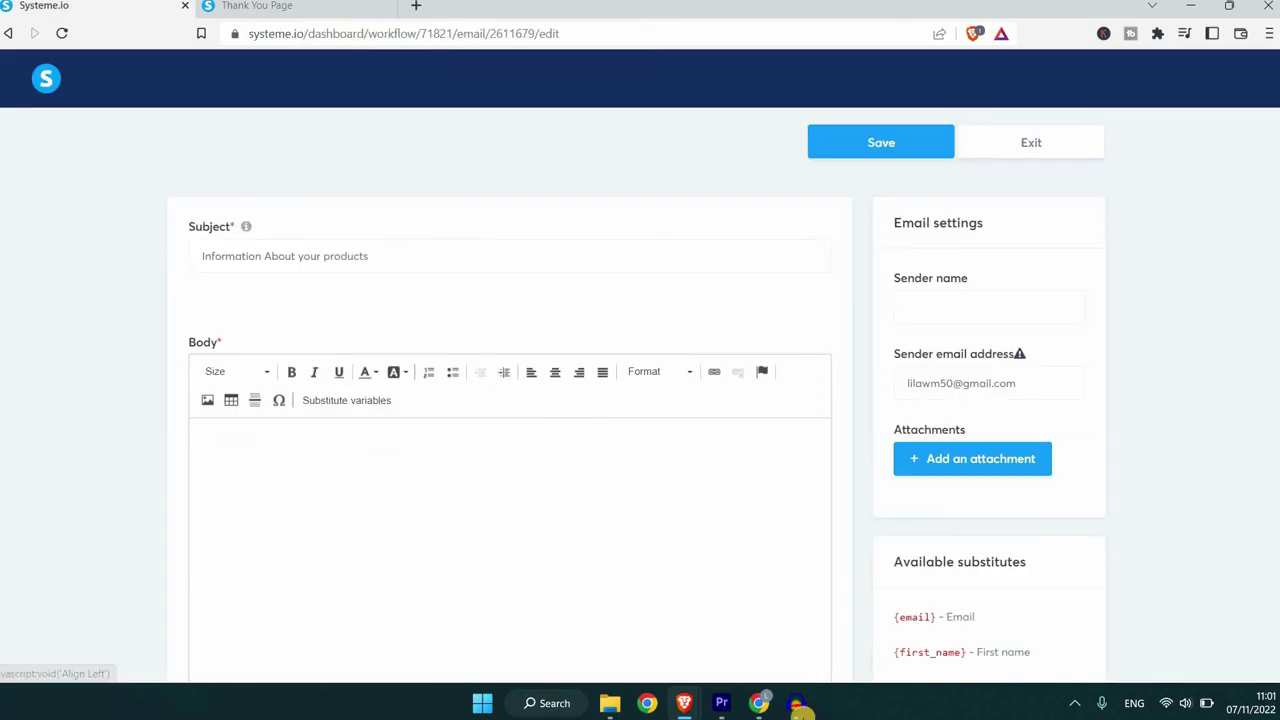
Fill in the sender name, copy the subject into the body, and save the email
{"action": "left_click", "coordinate": [920, 312]}
{"action": "left_click", "coordinate": [900, 143]}
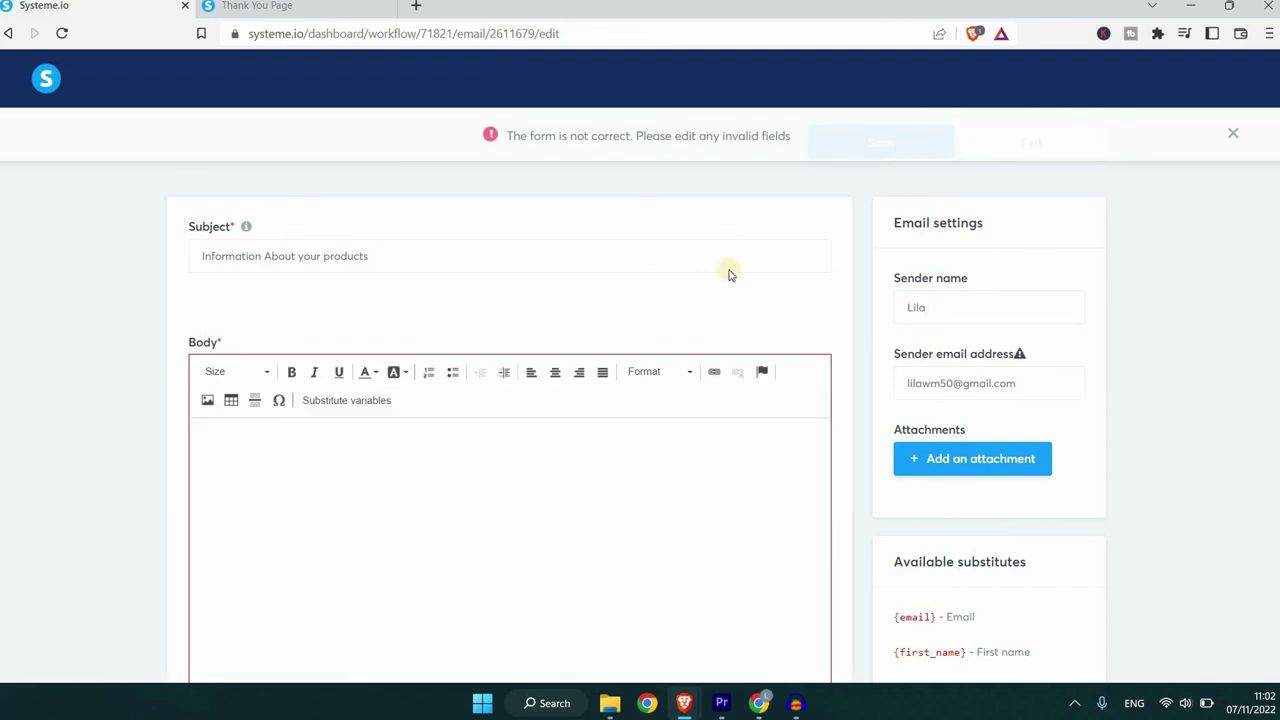
{"action": "left_click_drag", "start_coordinate": [386, 252], "coordinate": [191, 265]}
{"action": "key", "text": "ctrl+c"}
{"action": "left_click", "coordinate": [257, 474]}
{"action": "key", "text": "ctrl+v"}
{"action": "left_click", "coordinate": [880, 142]}
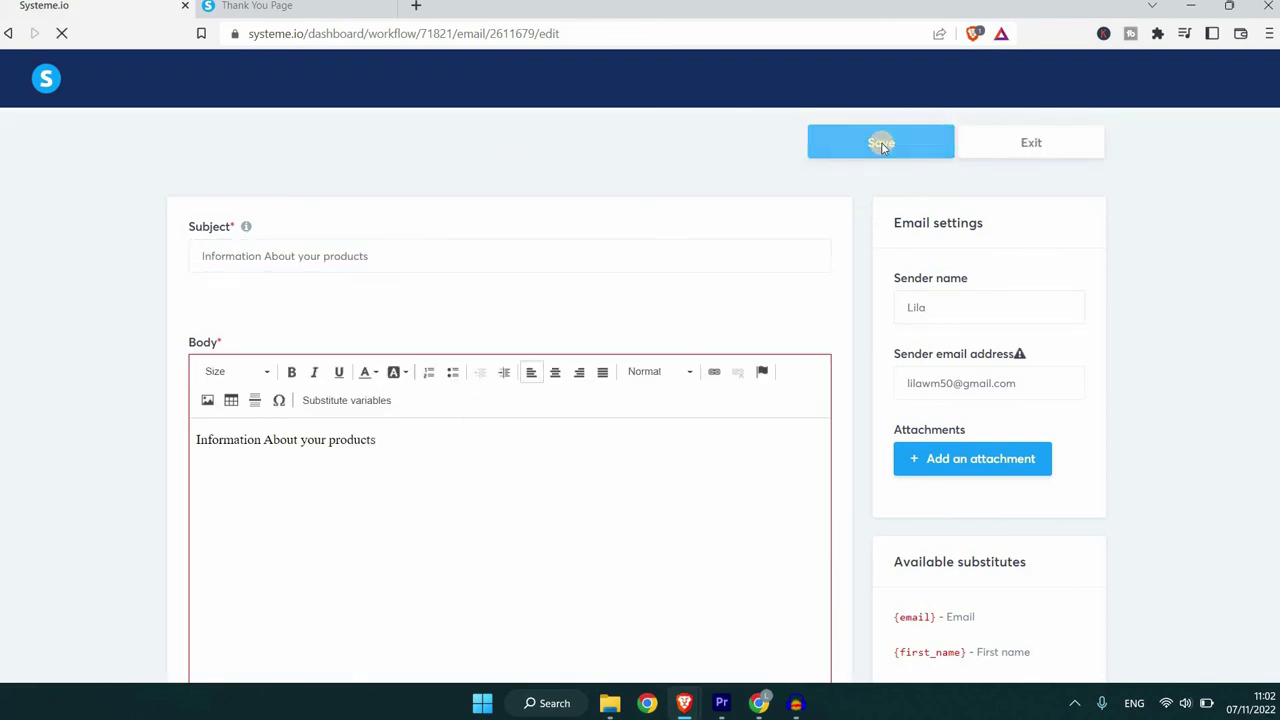
{"action": "left_click", "coordinate": [638, 596]}
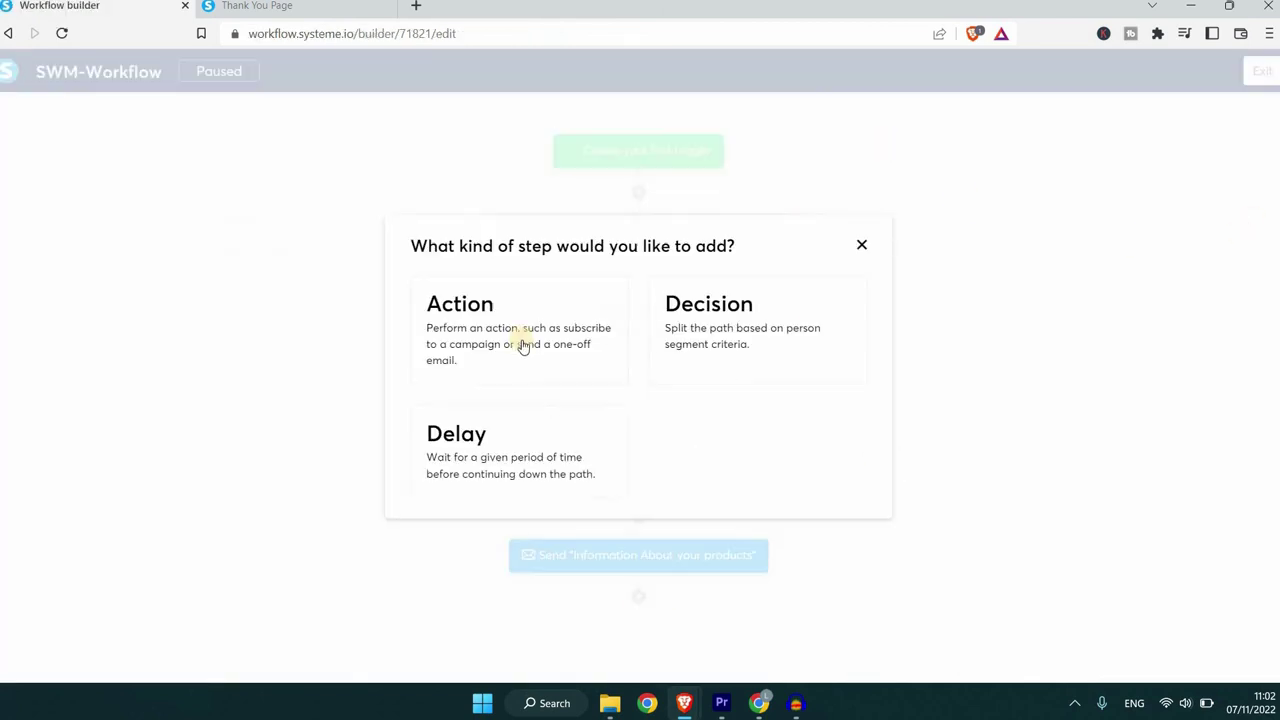
{"action": "left_click", "coordinate": [523, 340]}
{"action": "left_click", "coordinate": [510, 322]}
{"action": "scroll", "coordinate": [737, 417], "scroll_direction": "down", "scroll_amount": 1}
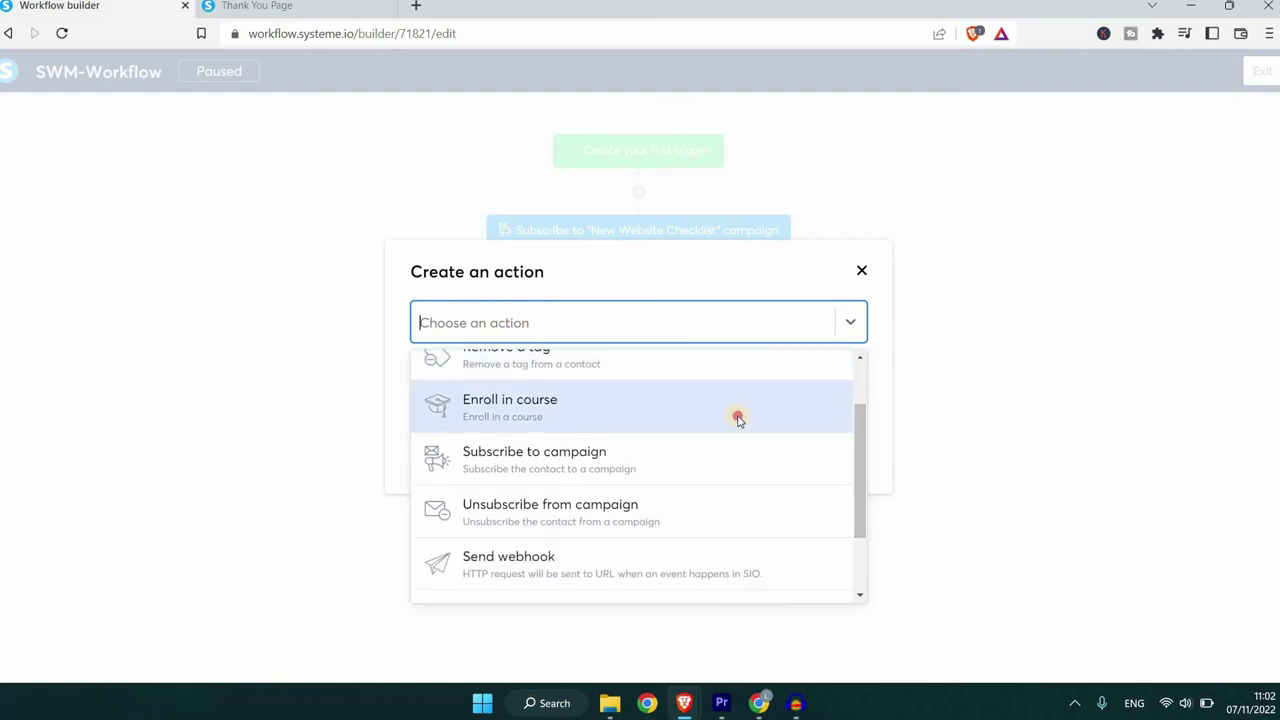
{"action": "left_click", "coordinate": [737, 415]}
{"action": "left_click", "coordinate": [673, 369]}
{"action": "left_click", "coordinate": [614, 434]}
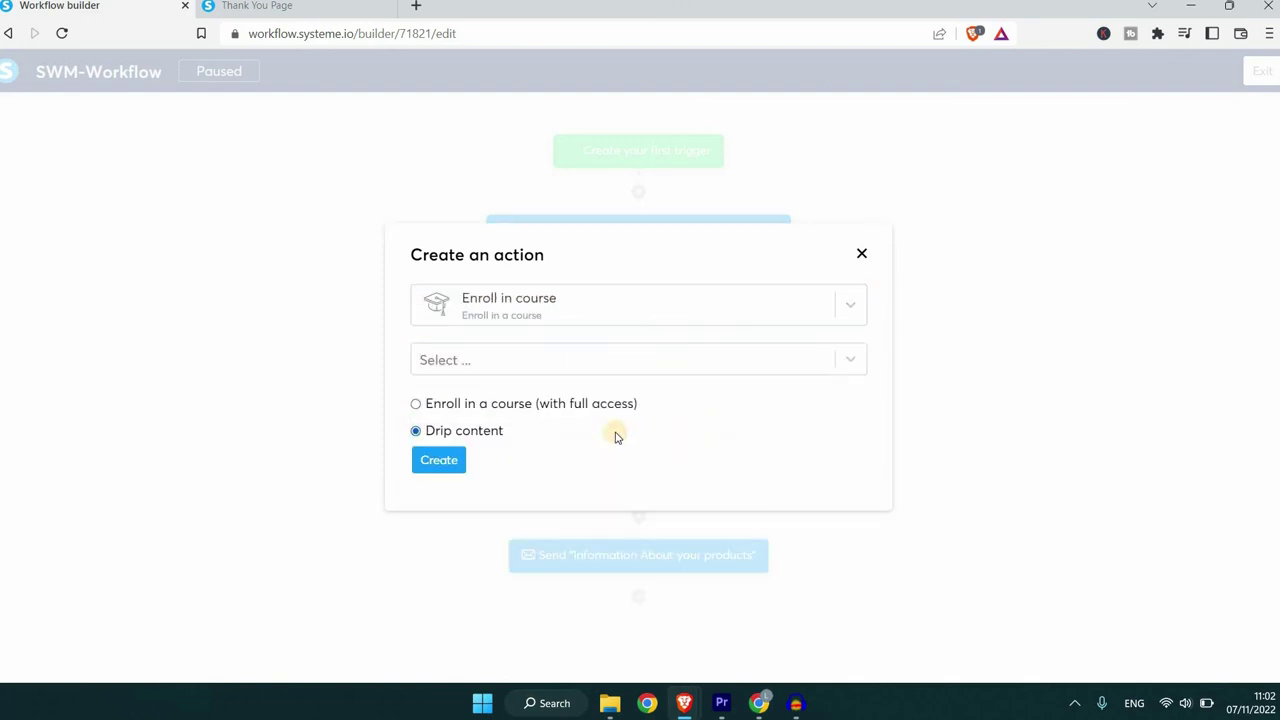
{"action": "left_click", "coordinate": [440, 458]}
{"action": "left_click", "coordinate": [416, 384]}
{"action": "left_click", "coordinate": [445, 483]}
{"action": "left_click", "coordinate": [488, 340]}
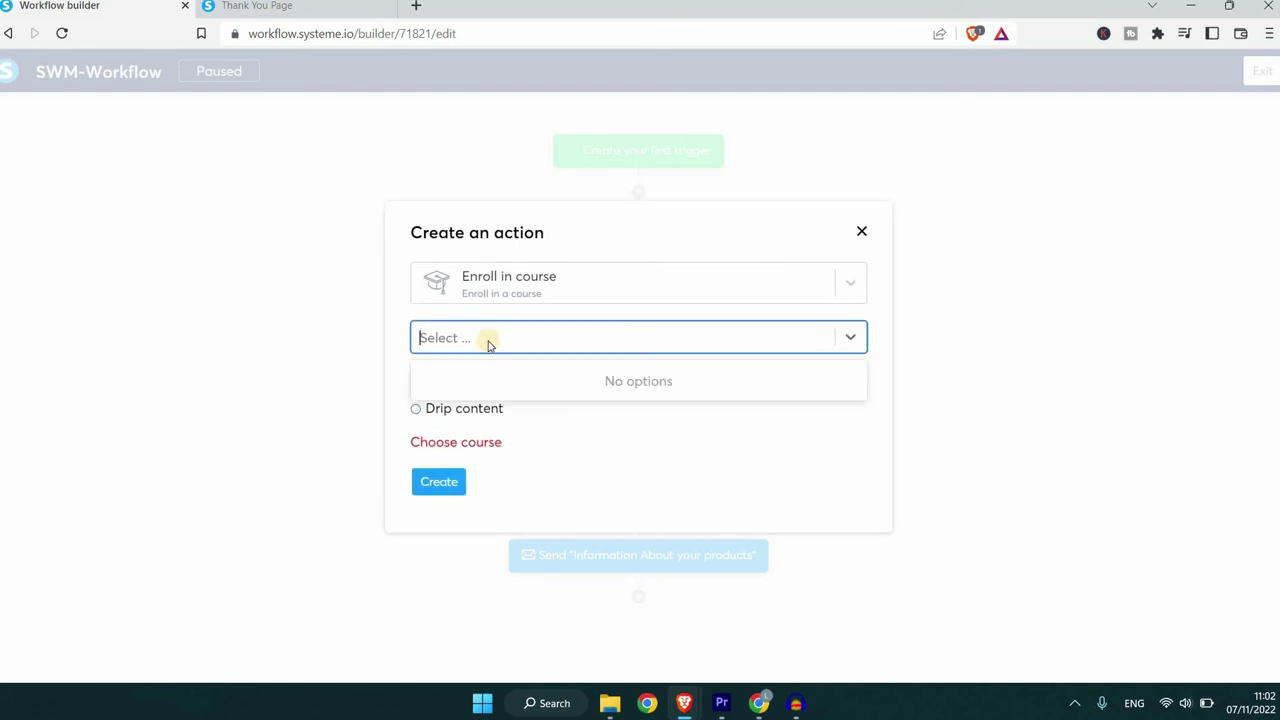
{"action": "left_click", "coordinate": [625, 280]}
{"action": "left_click_drag", "start_coordinate": [862, 393], "coordinate": [857, 471]}
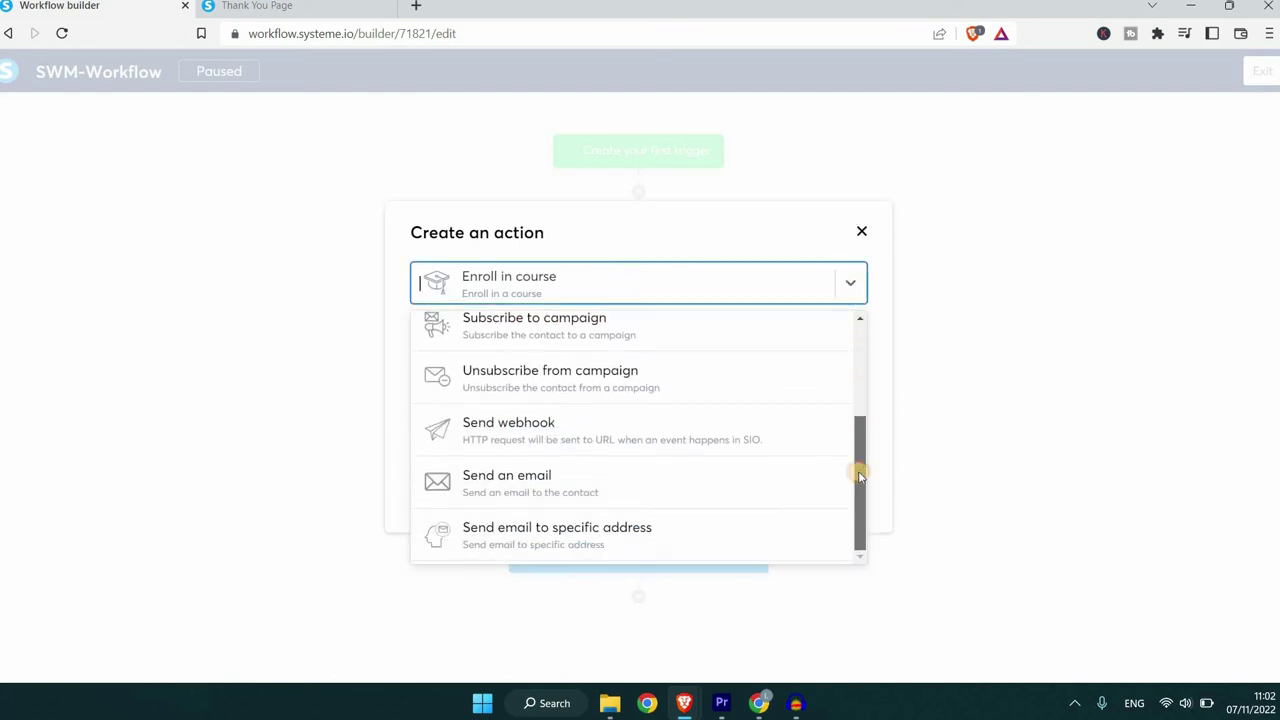
{"action": "left_click", "coordinate": [666, 477]}
{"action": "left_click", "coordinate": [585, 349]}
{"action": "left_click", "coordinate": [370, 422]}
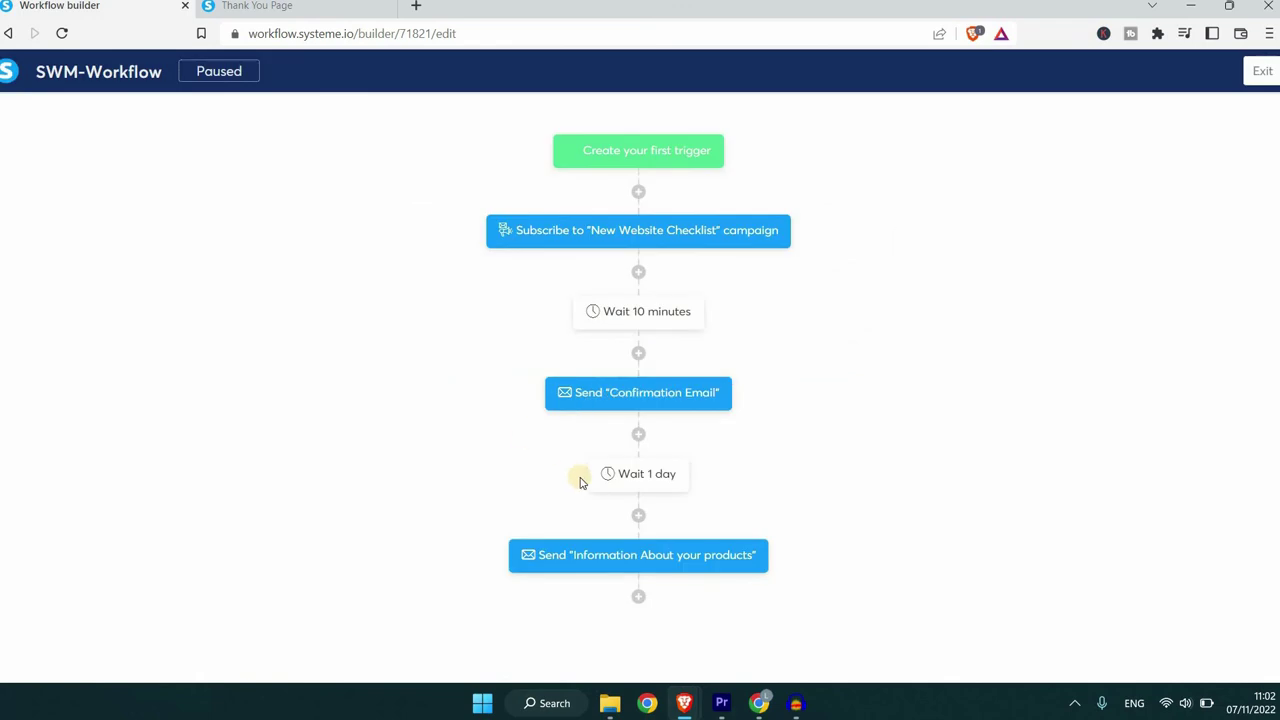
{"action": "left_click", "coordinate": [638, 596]}
Add a Send email step with a new email 'Promotional email' whose body reads 'Buy our products'
{"action": "left_click", "coordinate": [546, 314]}
{"action": "left_click_drag", "start_coordinate": [858, 420], "coordinate": [858, 552]}
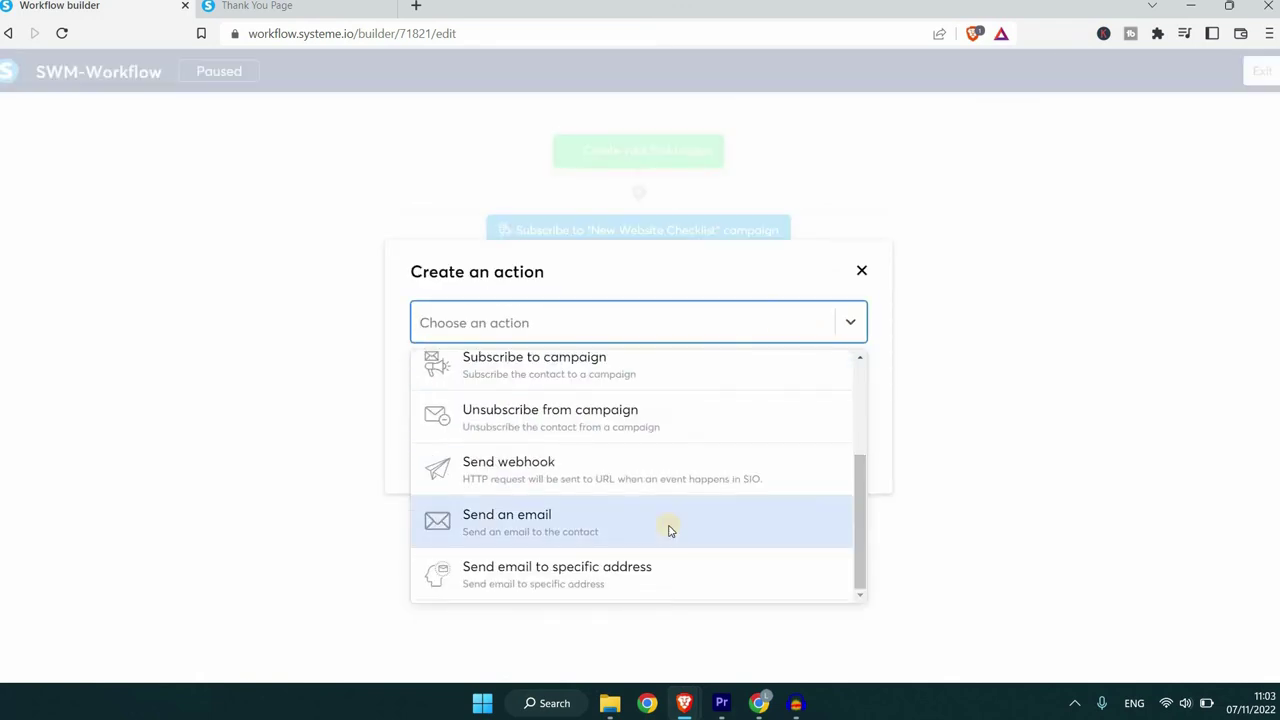
{"action": "left_click", "coordinate": [670, 530]}
{"action": "left_click", "coordinate": [592, 320]}
{"action": "type", "text": "P"}
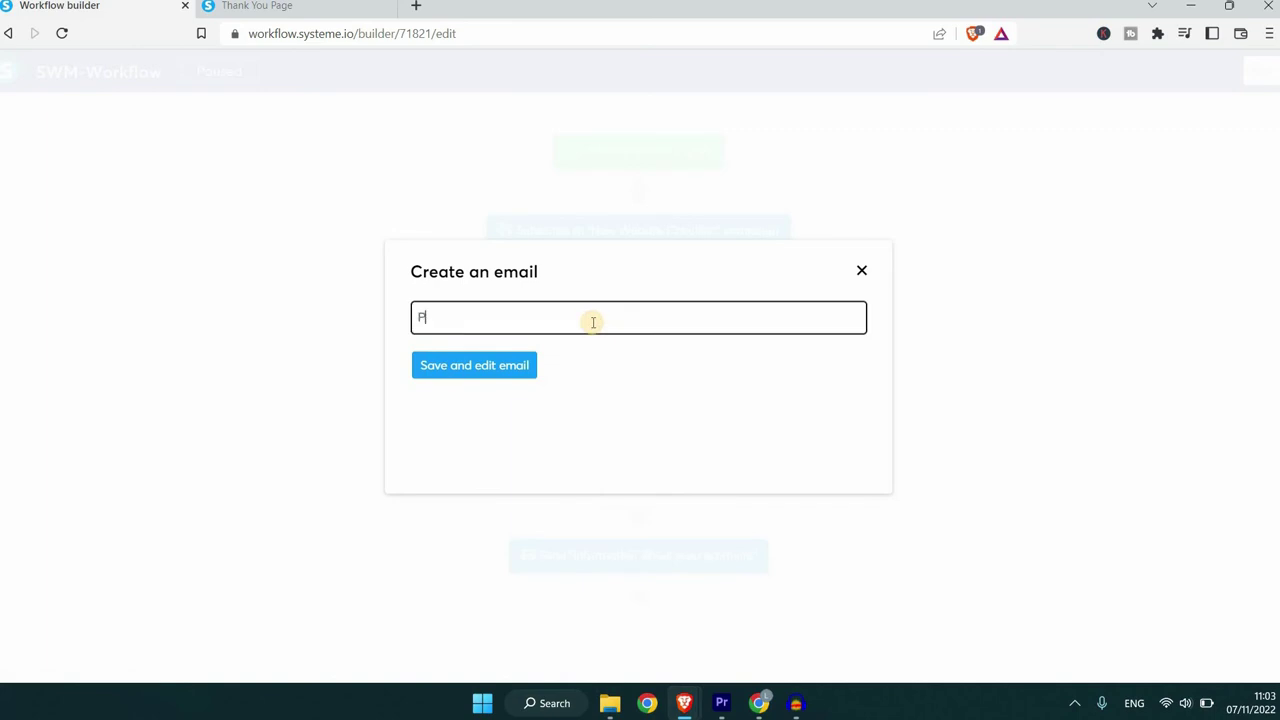
{"action": "type", "text": "romotional email"}
{"action": "left_click", "coordinate": [496, 370]}
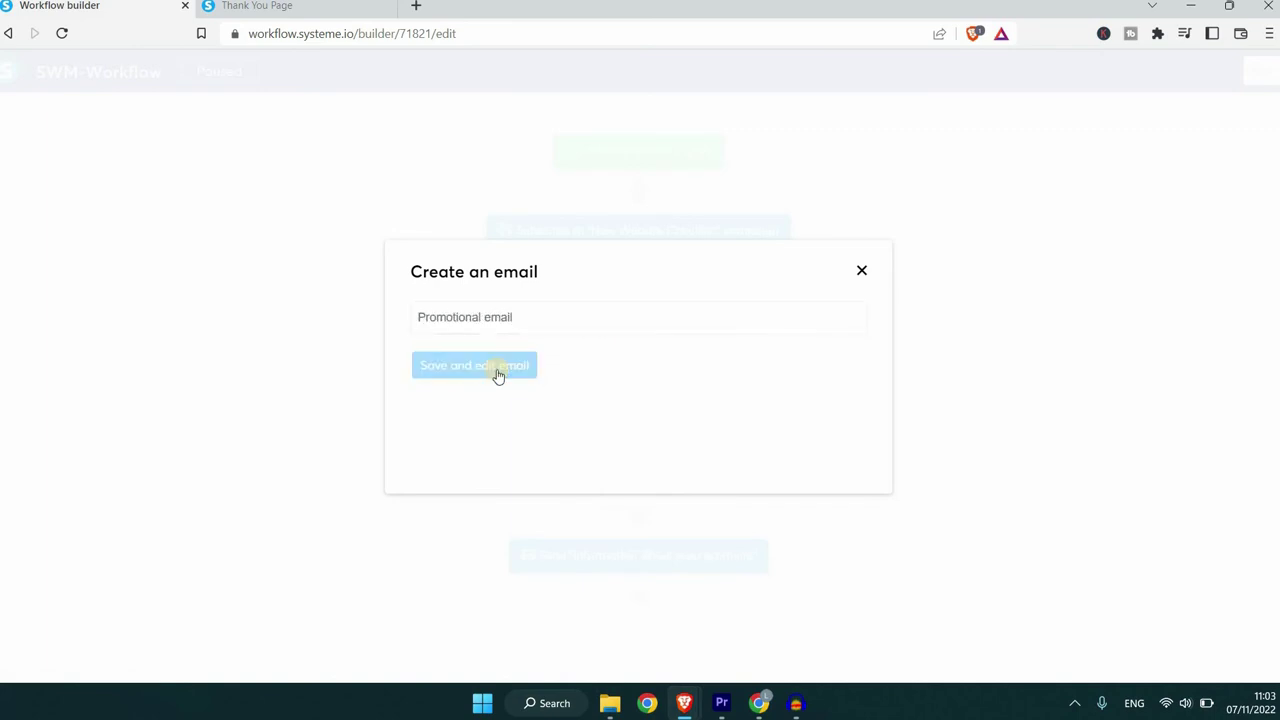
{"action": "type", "text": "Buy our products"}
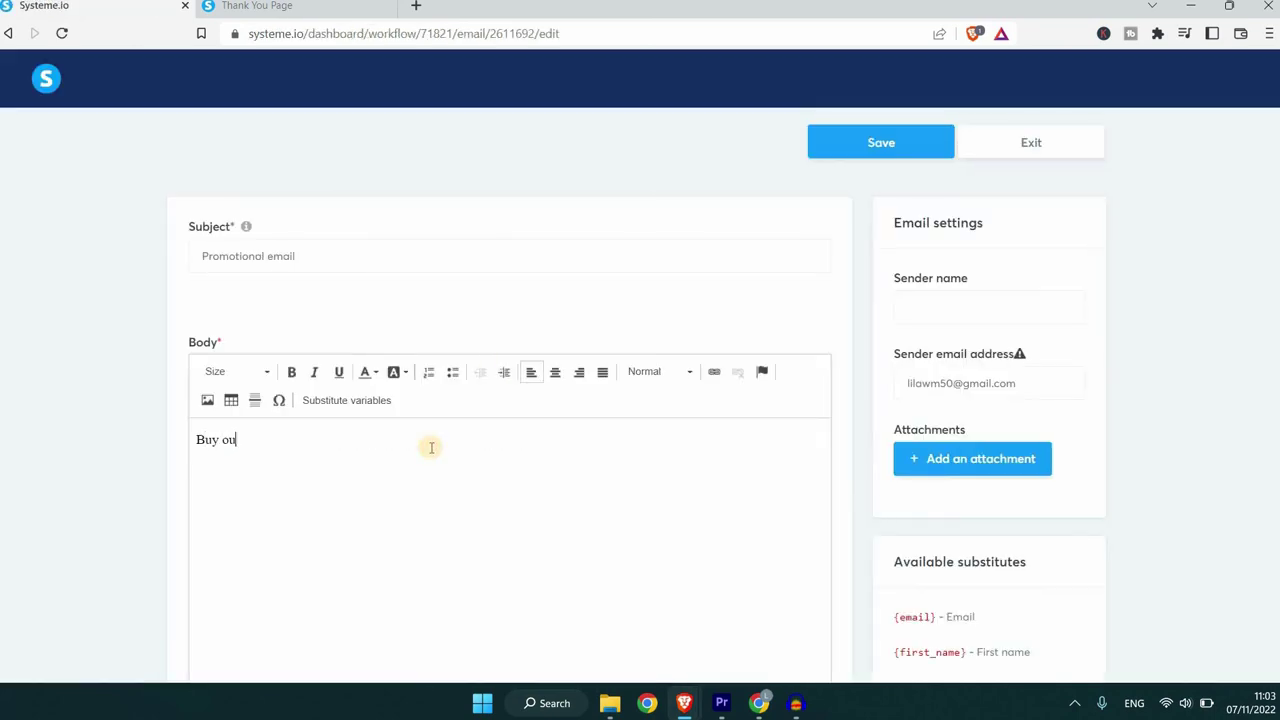